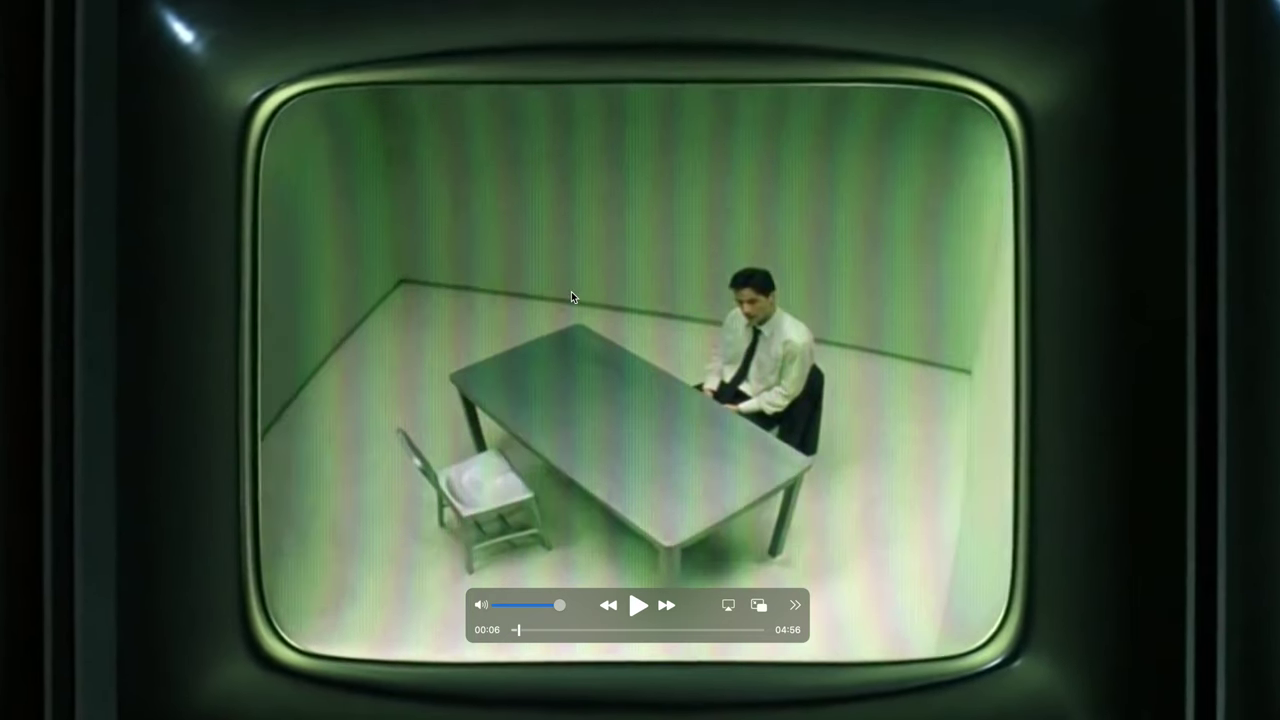
Step the paused interrogation reference clip forward frame by frame, then pause it
{"action": "key", "text": "Right"}
{"action": "key", "text": "Right"}
{"action": "key", "text": "Right"}
{"action": "key", "text": "Right"}
{"action": "key", "text": "Right"}
{"action": "key", "text": "Right"}
{"action": "key", "text": "Right"}
{"action": "key", "text": "Right"}
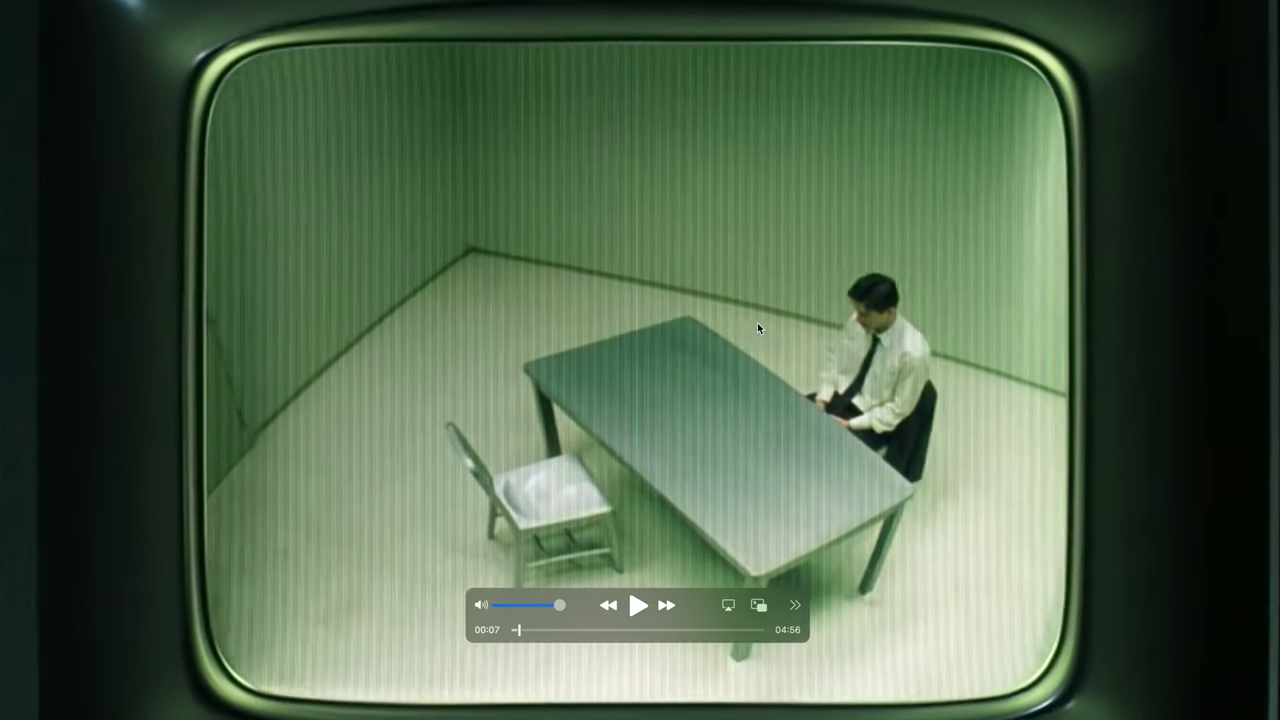
{"action": "key", "text": "Right"}
{"action": "key", "text": "Right"}
{"action": "key", "text": "Right"}
{"action": "key", "text": "Right"}
{"action": "key", "text": "Right"}
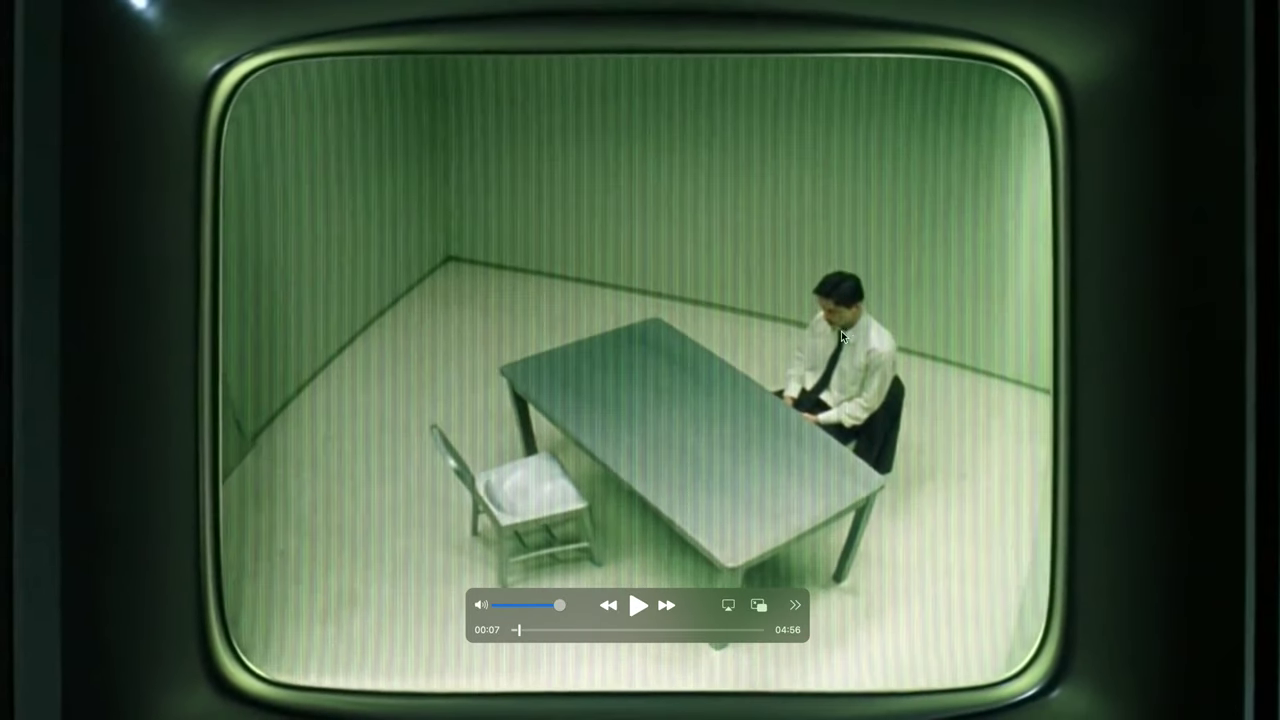
{"action": "key", "text": "Right"}
{"action": "key", "text": "Right"}
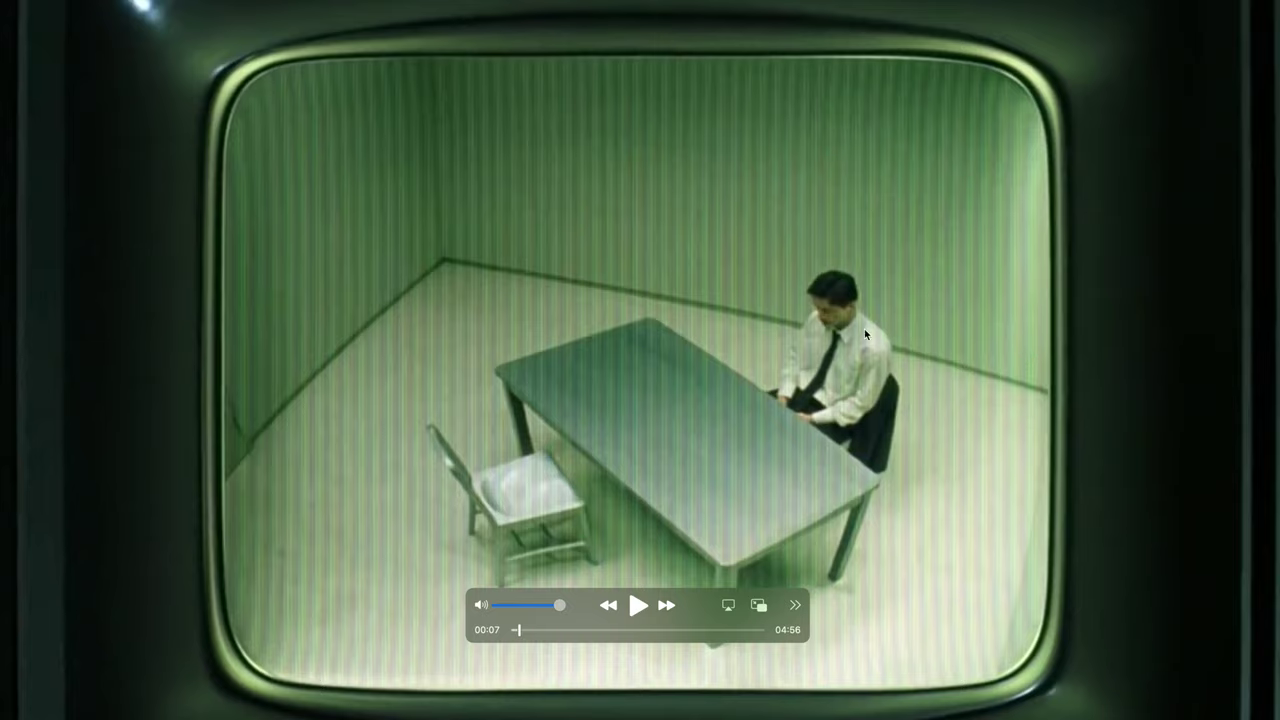
{"action": "key", "text": "Right"}
{"action": "key", "text": "Right"}
{"action": "key", "text": "Right"}
{"action": "key", "text": "Right"}
{"action": "key", "text": "Right"}
{"action": "key", "text": "Right"}
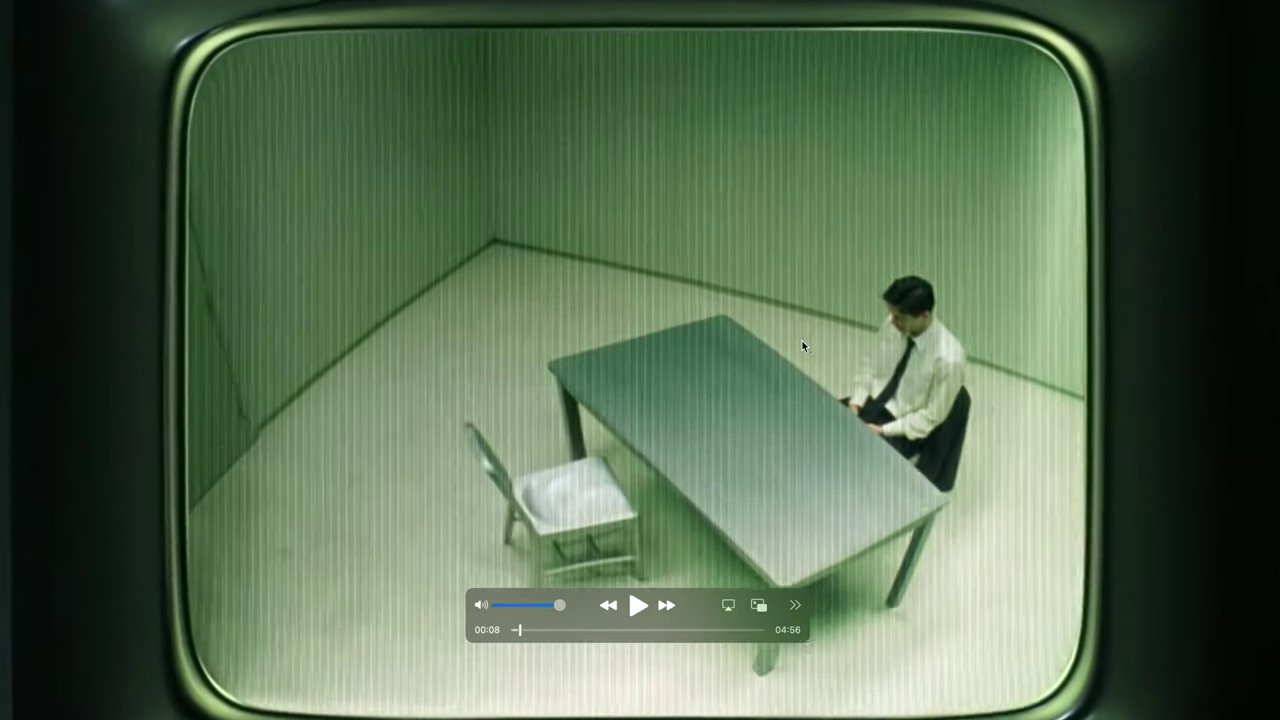
{"action": "key", "text": "Right"}
{"action": "key", "text": "Right"}
{"action": "key", "text": "Right"}
{"action": "key", "text": "Right"}
{"action": "key", "text": "Right"}
{"action": "key", "text": "Right"}
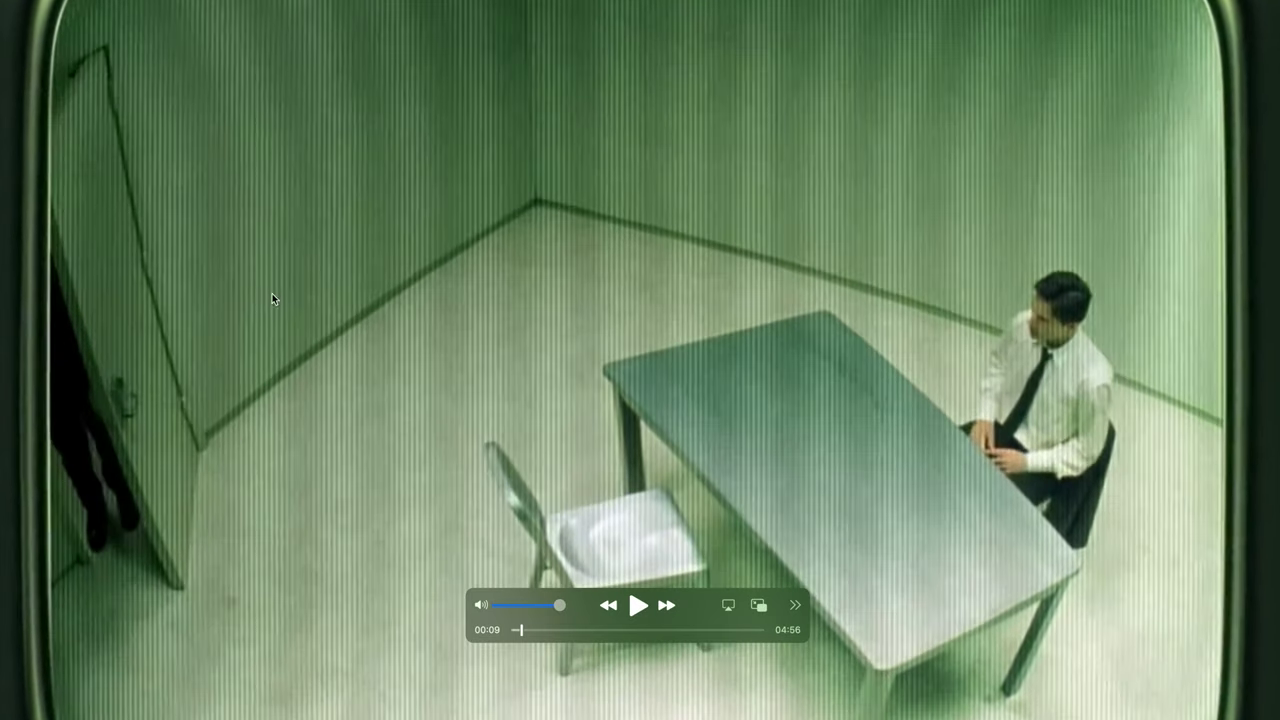
{"action": "key", "text": "Right"}
{"action": "key", "text": "Right"}
{"action": "key", "text": "Right"}
{"action": "key", "text": "Right"}
{"action": "key", "text": "Right"}
{"action": "key", "text": "Right"}
{"action": "key", "text": "Right"}
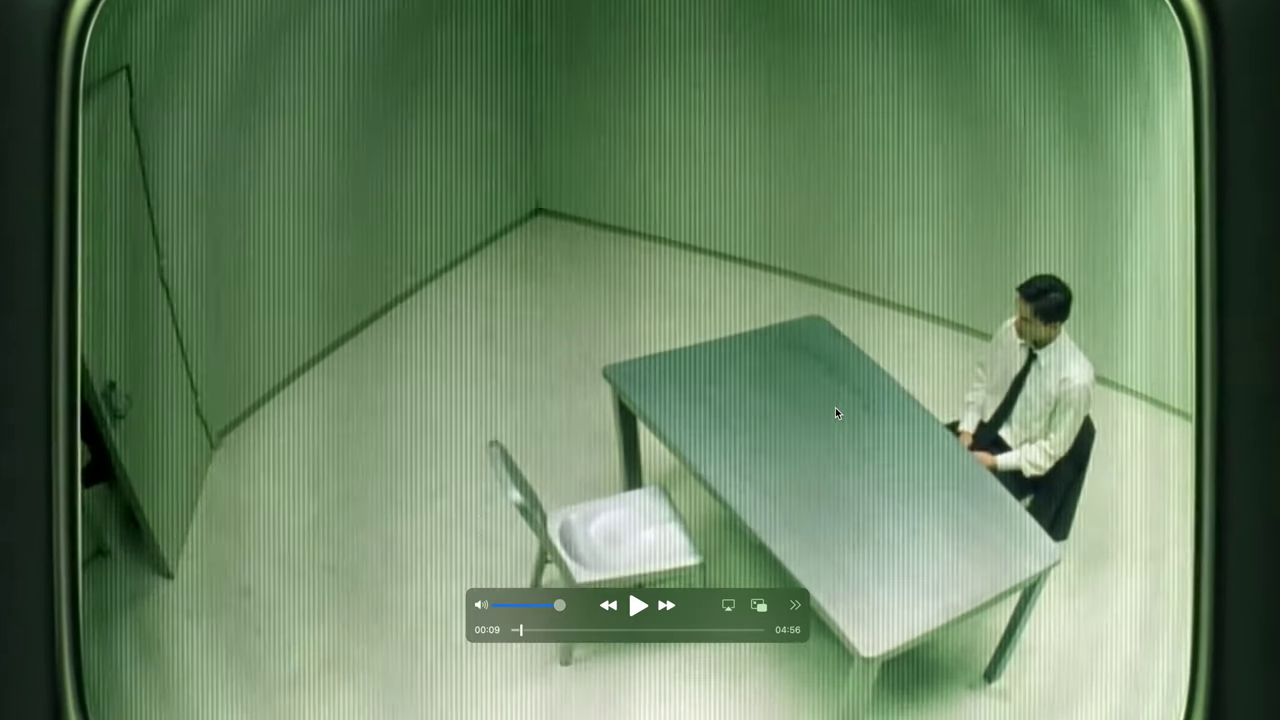
{"action": "key", "text": "Right"}
{"action": "key", "text": "Right"}
{"action": "key", "text": "Right"}
{"action": "key", "text": "Right"}
{"action": "key", "text": "Right"}
{"action": "key", "text": "Right"}
{"action": "key", "text": "Right"}
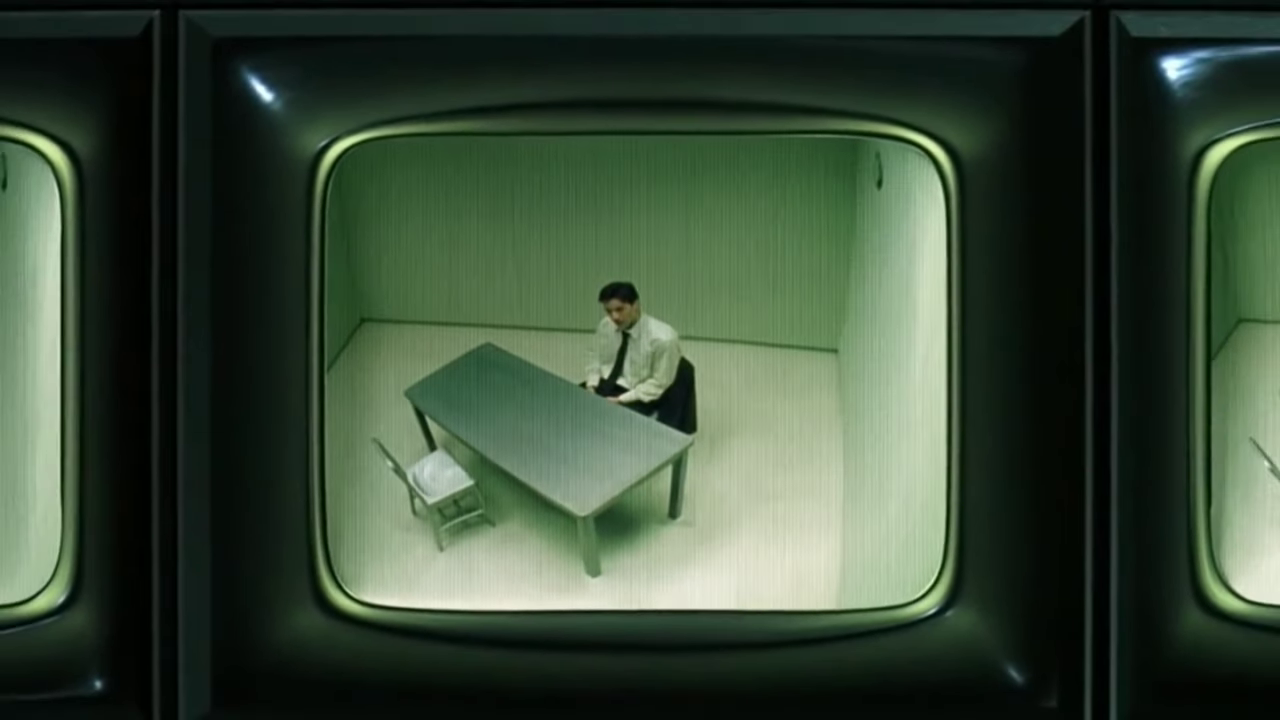
{"action": "key", "text": "space"}
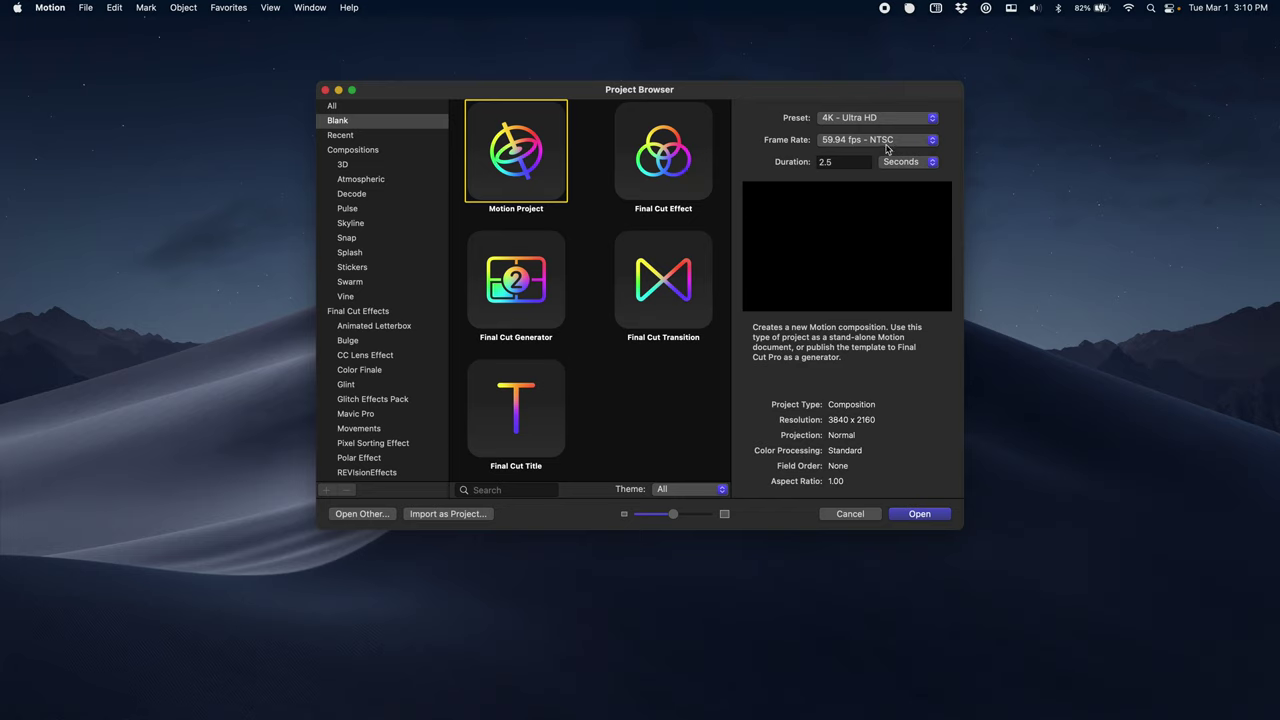
Create a blank 4K – Ultra HD project with a 10-second duration at 30 fps
{"action": "double_click", "coordinate": [854, 161]}
{"action": "type", "text": "10"}
{"action": "left_click", "coordinate": [877, 141]}
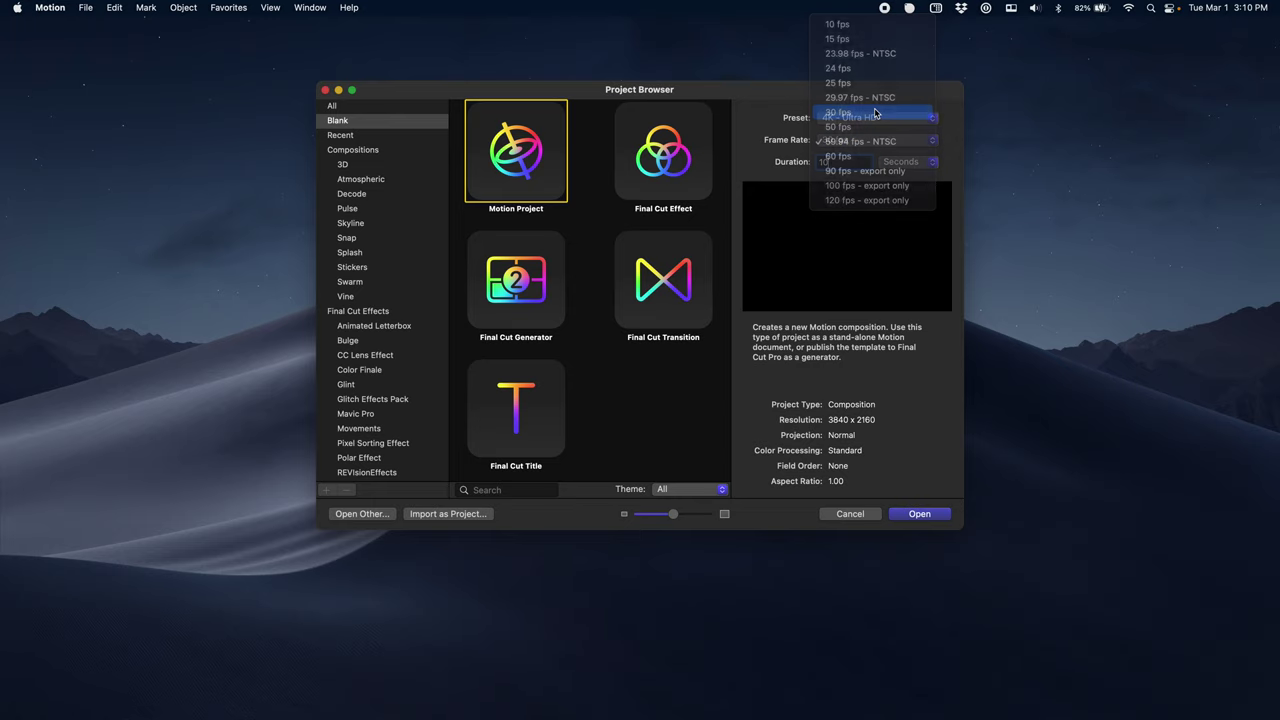
{"action": "left_click", "coordinate": [876, 113]}
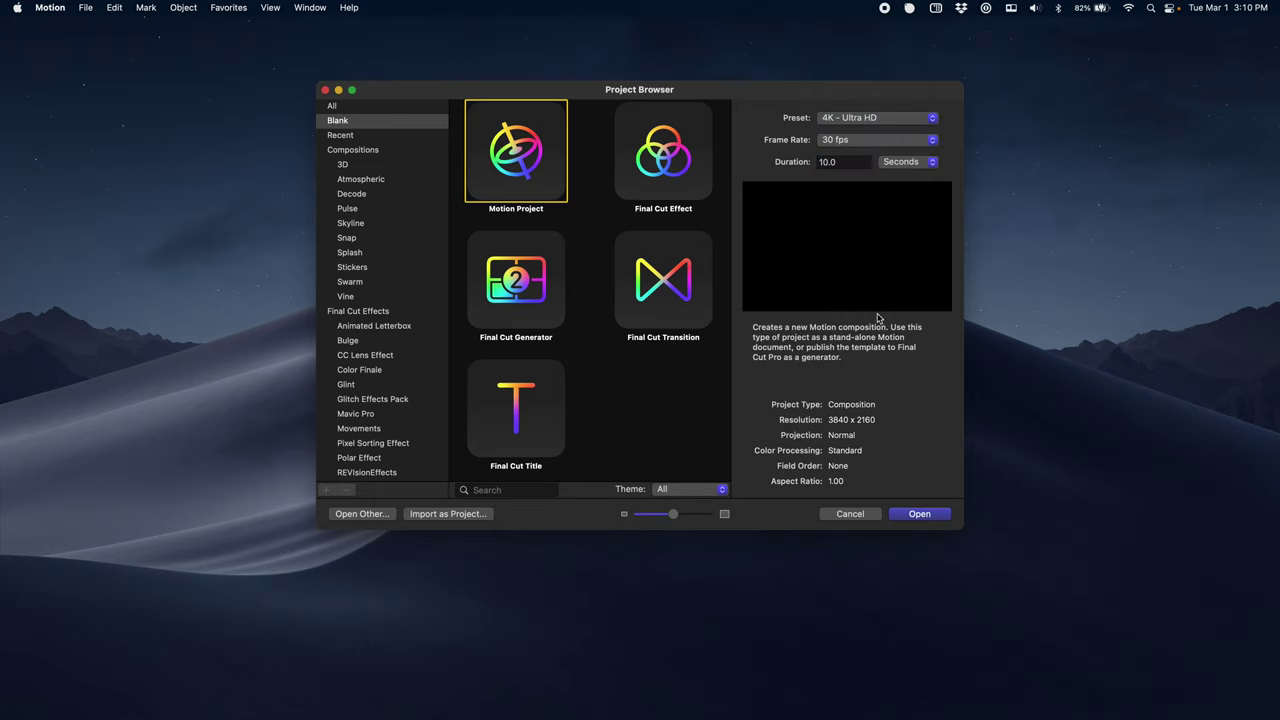
{"action": "left_click", "coordinate": [929, 515]}
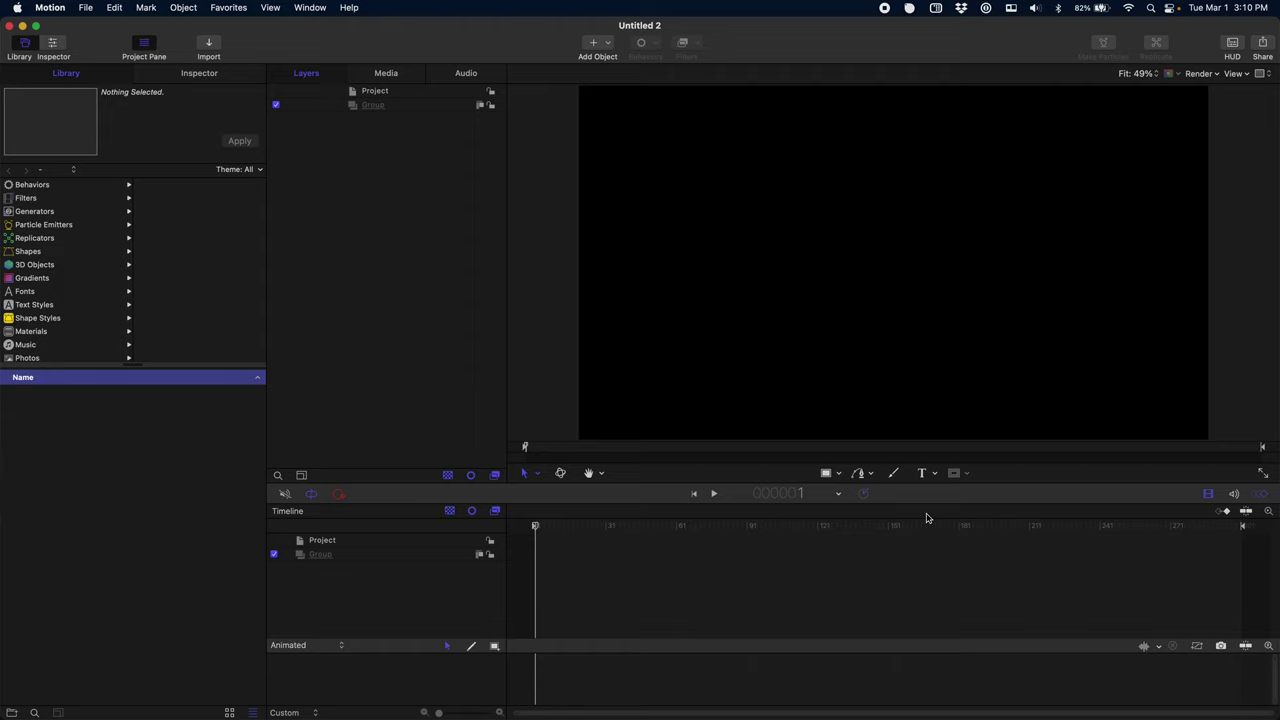
Import the Interrogation of Mr. Anderson clip into the project
{"action": "left_click", "coordinate": [205, 43]}
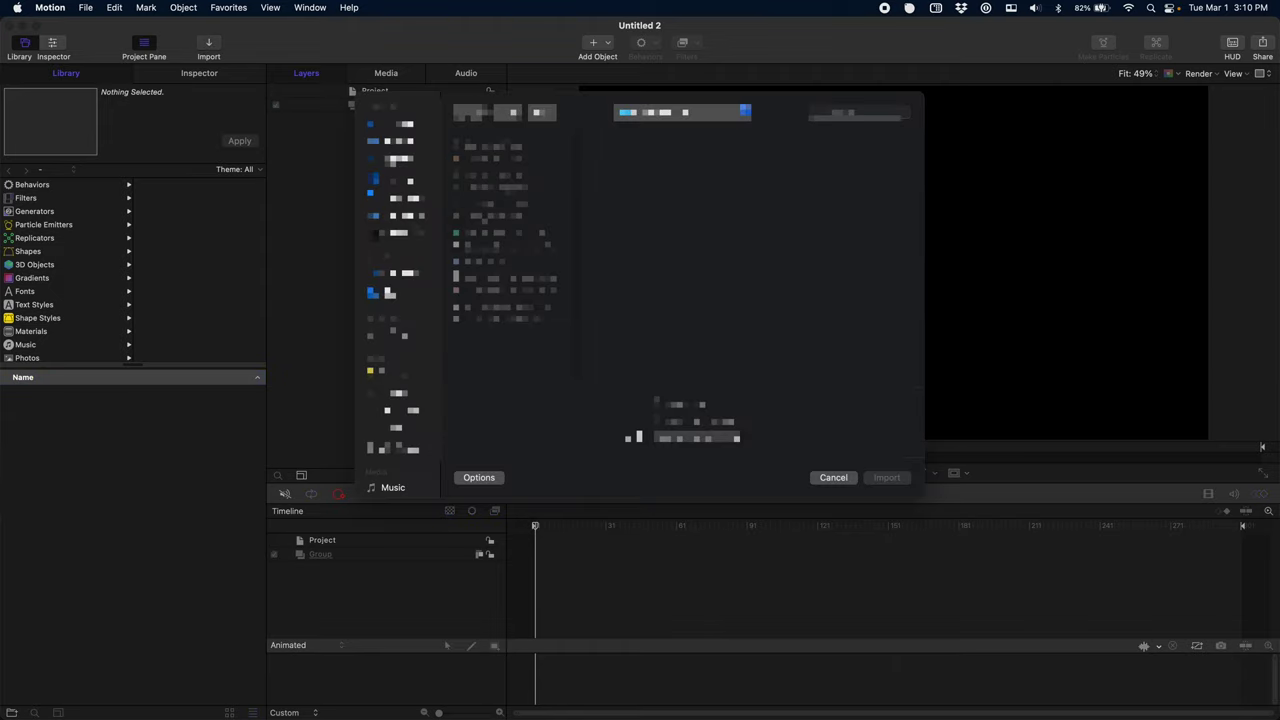
{"action": "left_click", "coordinate": [409, 180]}
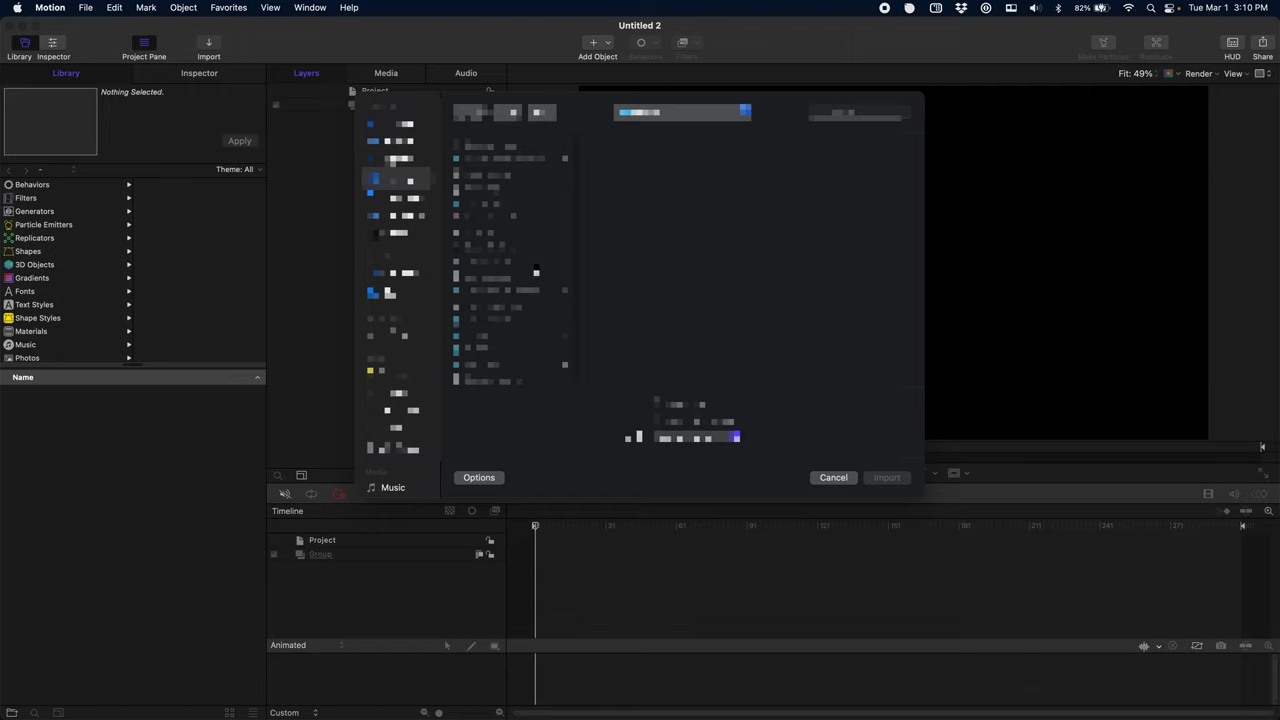
{"action": "scroll", "coordinate": [536, 267], "scroll_direction": "down", "scroll_amount": 5}
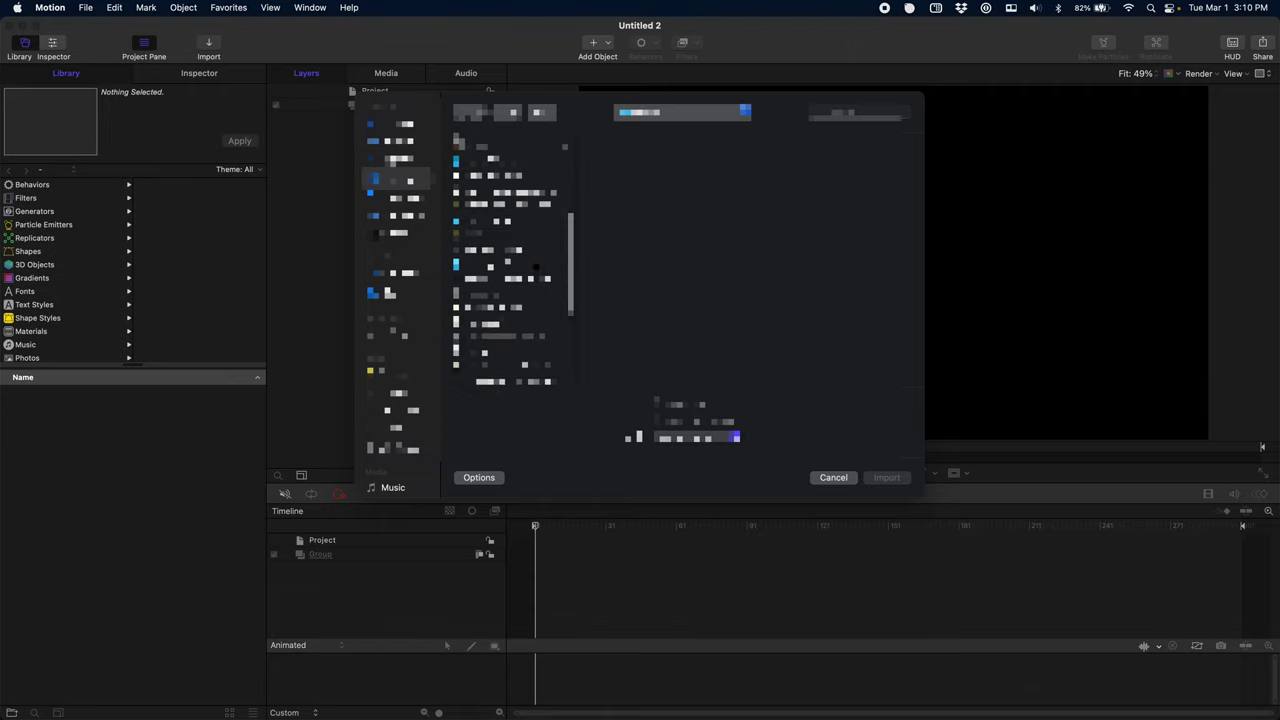
{"action": "scroll", "coordinate": [542, 320], "scroll_direction": "down", "scroll_amount": 3}
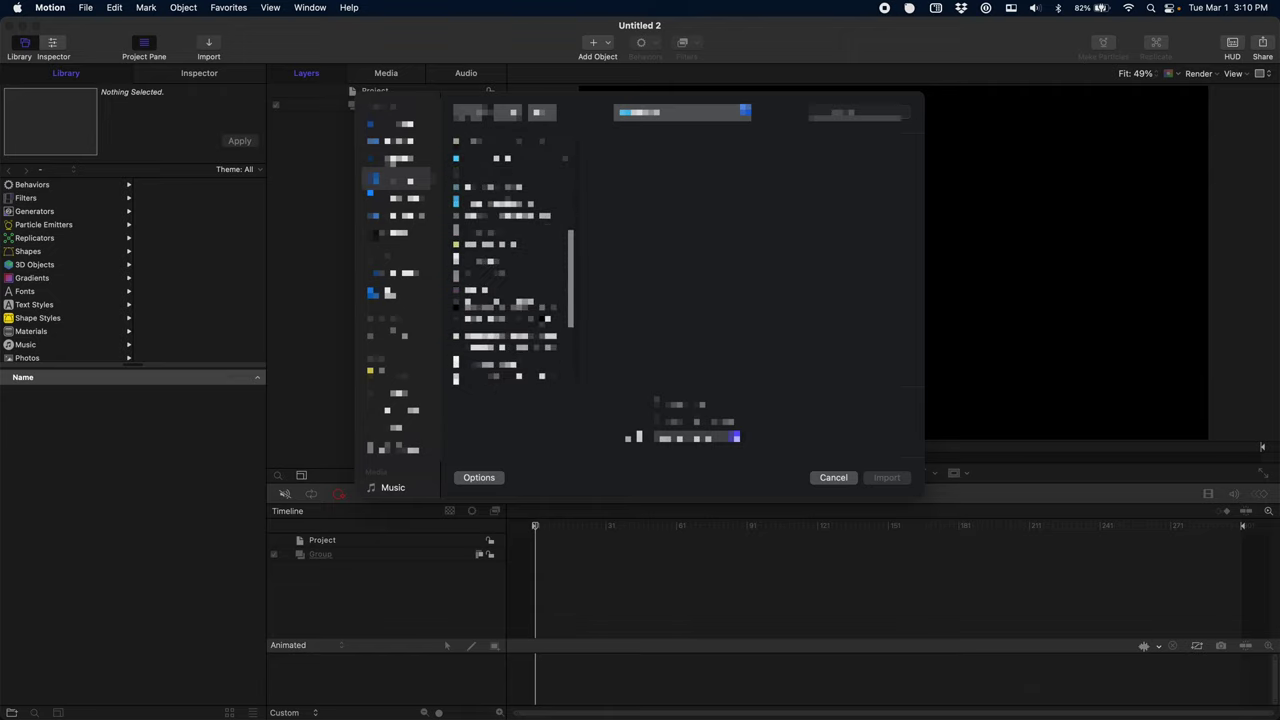
{"action": "double_click", "coordinate": [530, 310]}
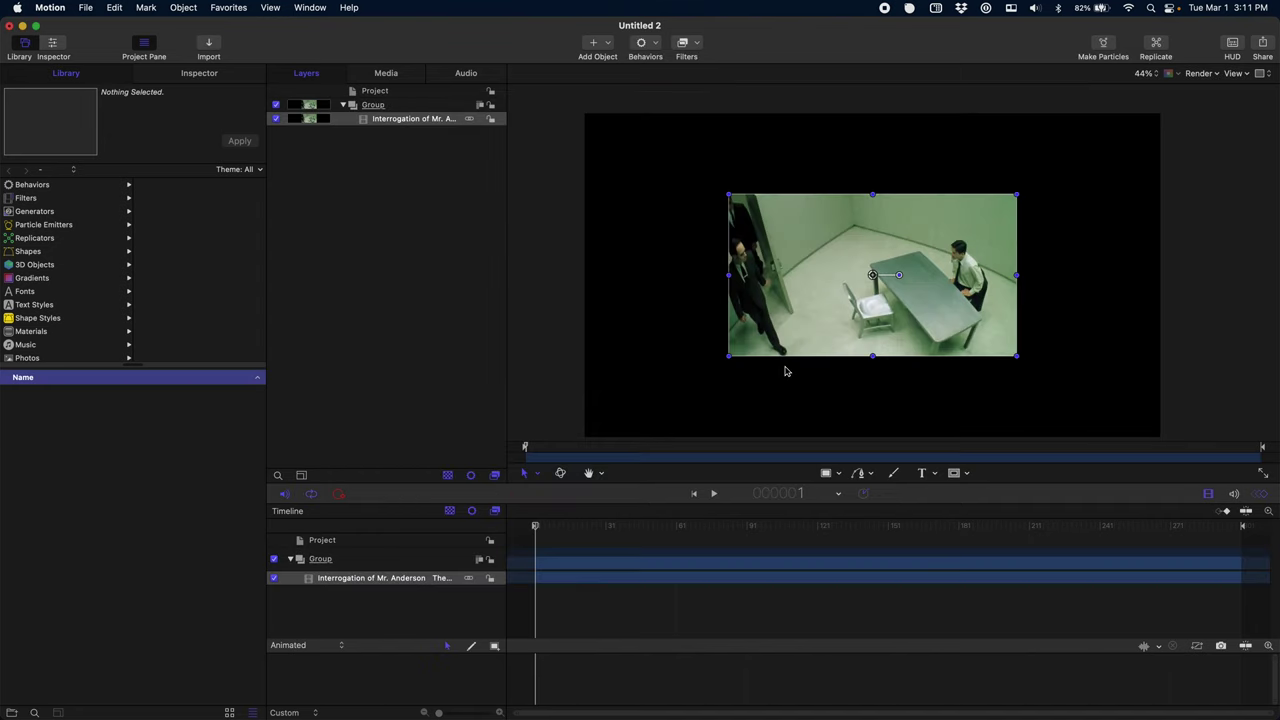
Set the clip's Scale to 200% in its Properties
{"action": "left_click", "coordinate": [180, 79]}
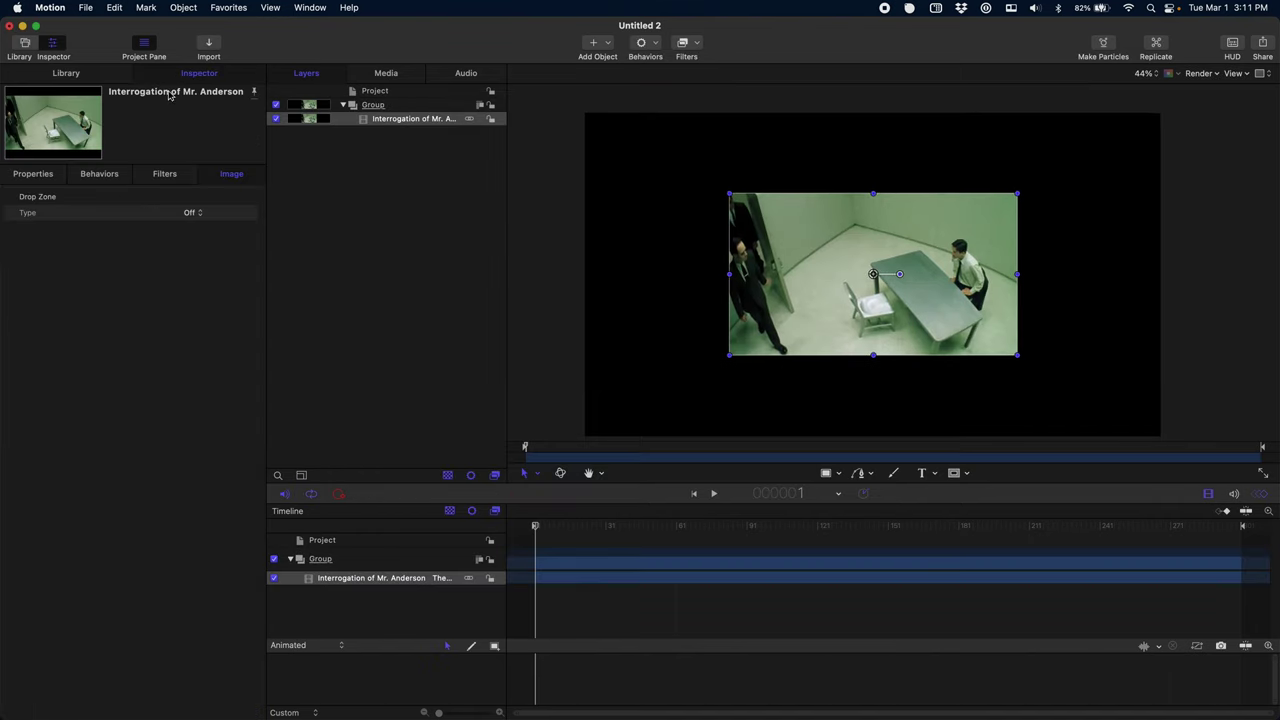
{"action": "left_click", "coordinate": [47, 175]}
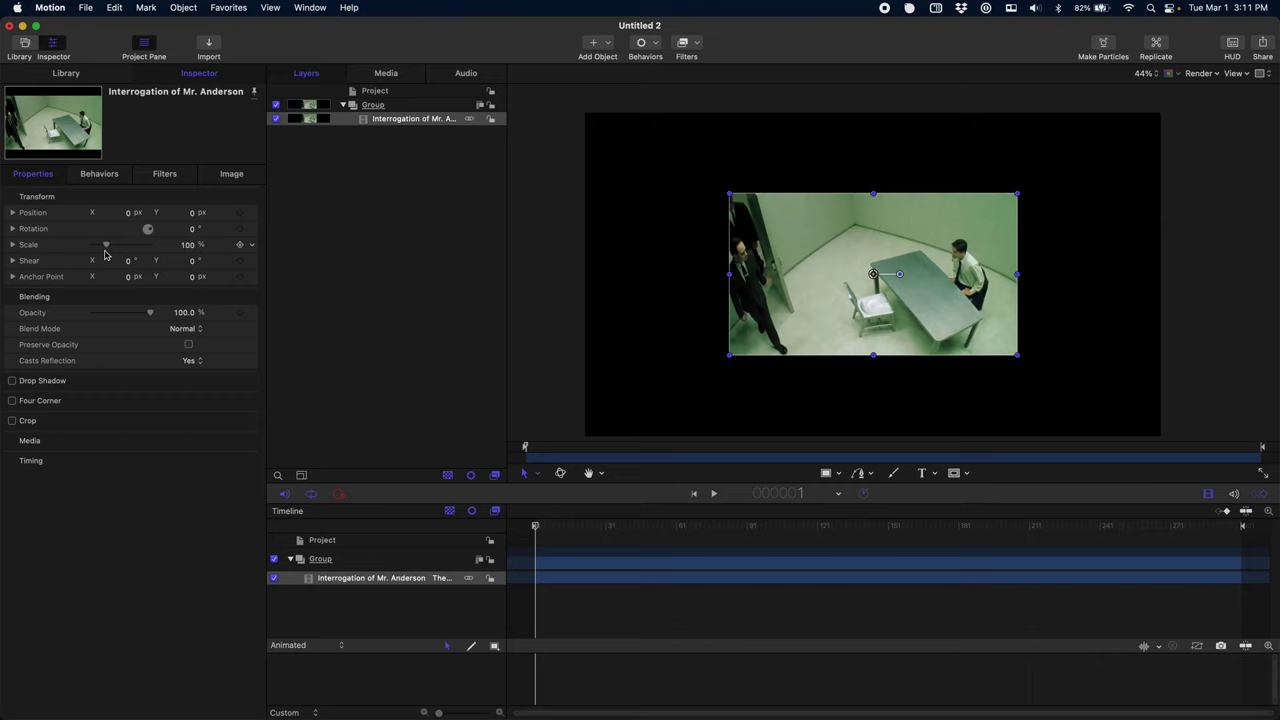
{"action": "left_click", "coordinate": [185, 246]}
{"action": "type", "text": "200"}
{"action": "key", "text": "Return"}
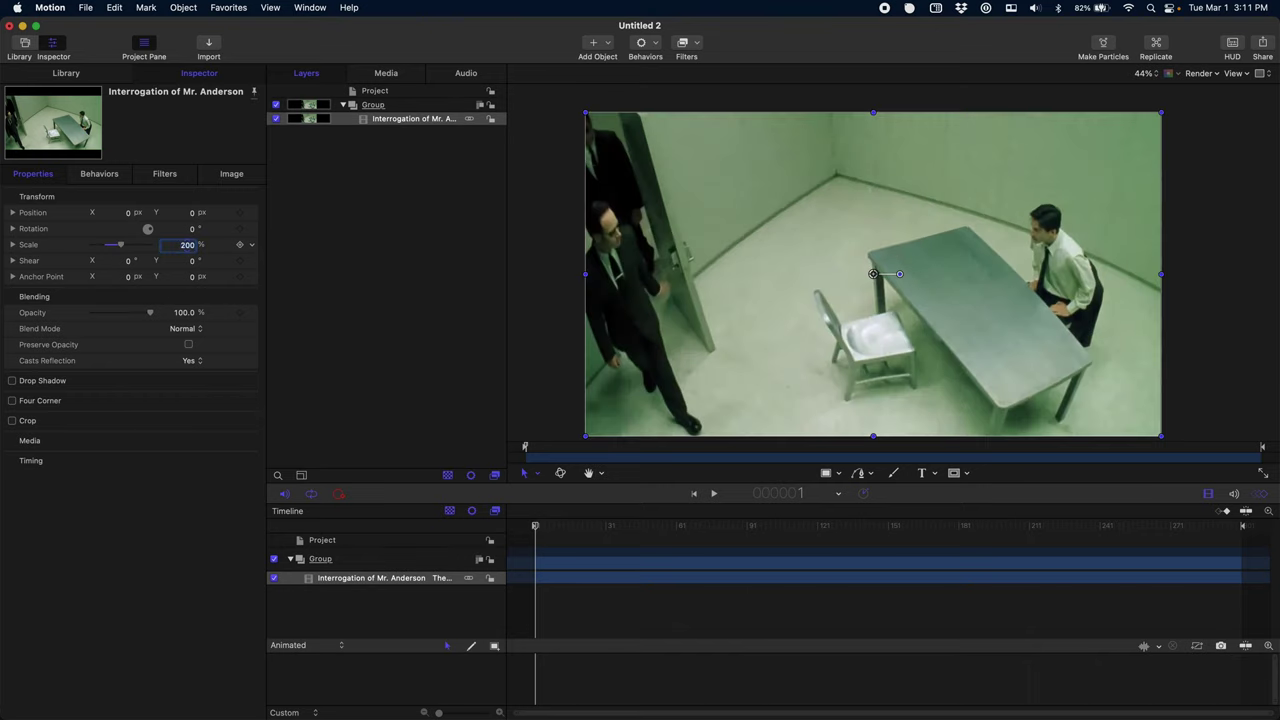
Draw a full-height vertical Bezier line and position it at X 0, Y 0
{"action": "left_click", "coordinate": [858, 475]}
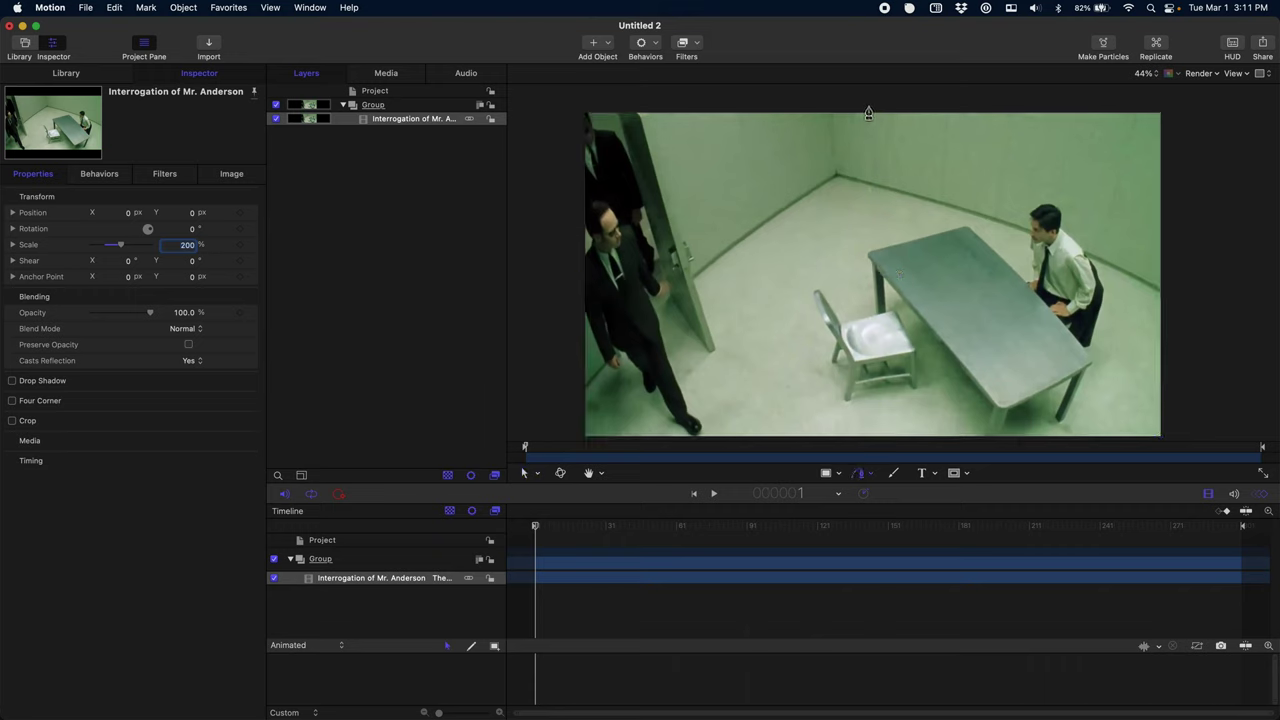
{"action": "left_click", "coordinate": [870, 437]}
{"action": "key", "text": "Return"}
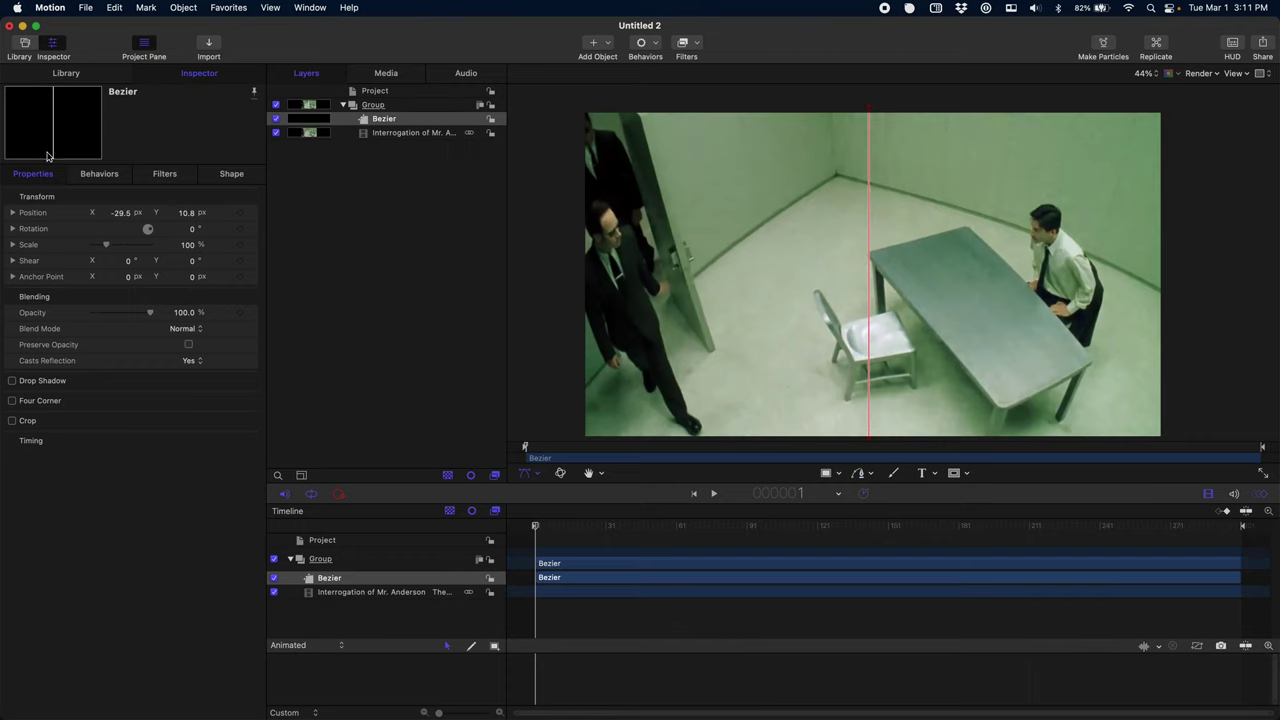
{"action": "left_click", "coordinate": [118, 213]}
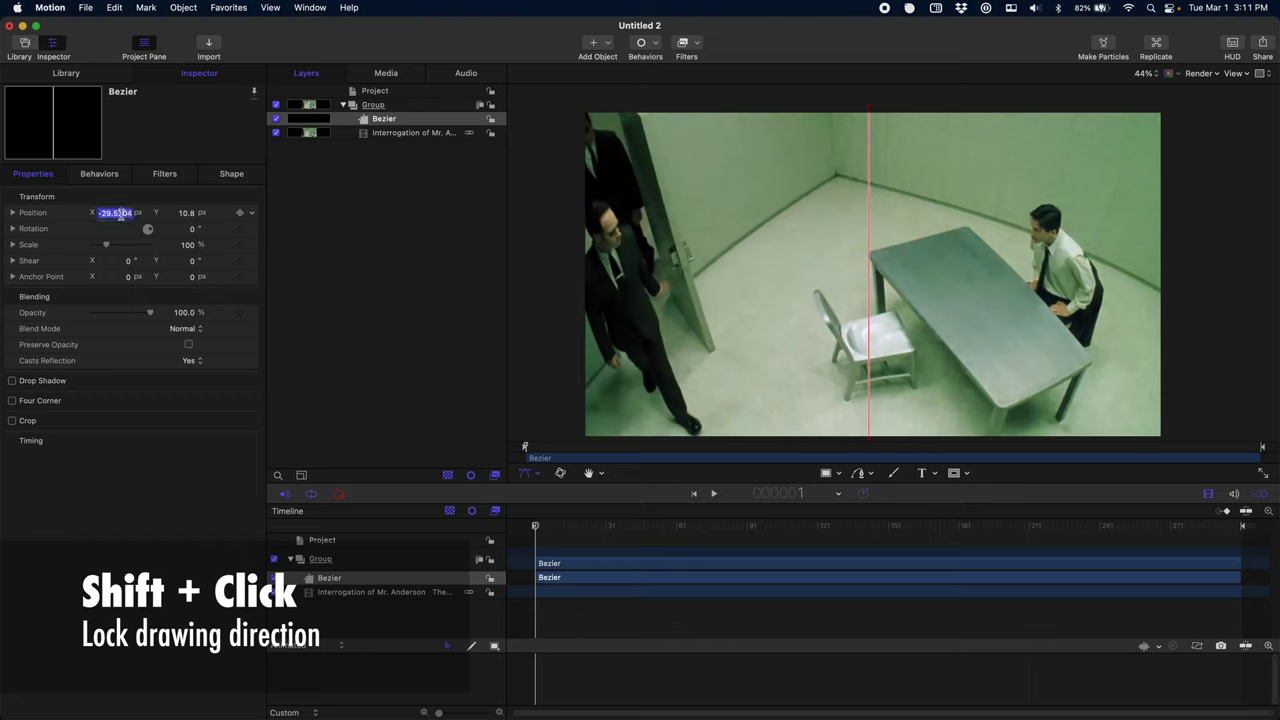
{"action": "type", "text": "0"}
{"action": "key", "text": "Return"}
{"action": "key", "text": "Tab"}
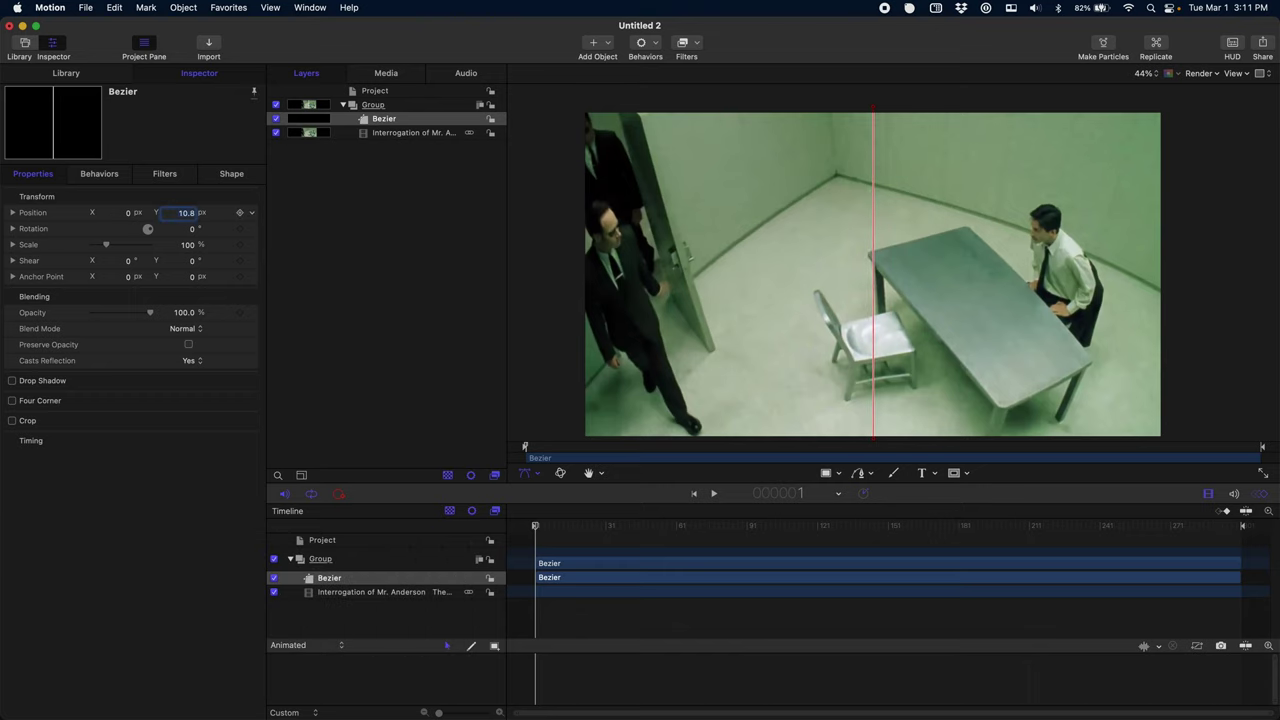
{"action": "type", "text": "0"}
Turn off the line's fill and tint its outline pink (FF8A8A)
{"action": "left_click", "coordinate": [232, 174]}
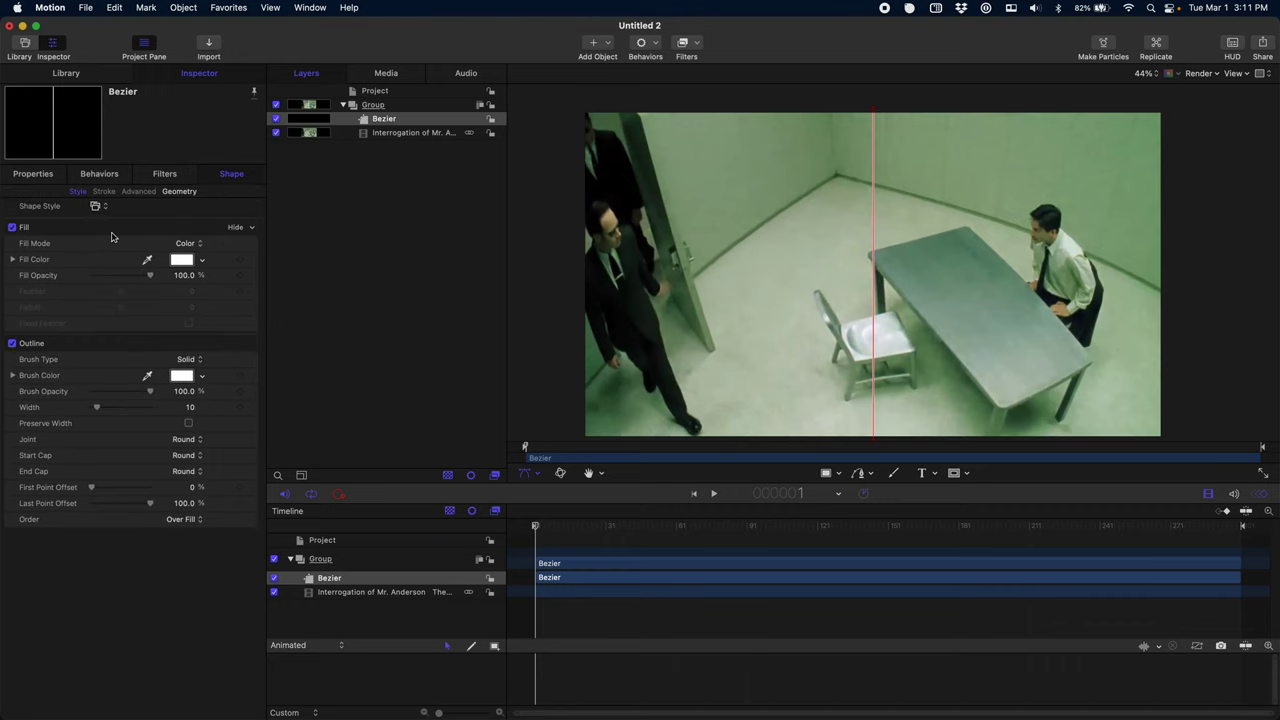
{"action": "left_click", "coordinate": [12, 228]}
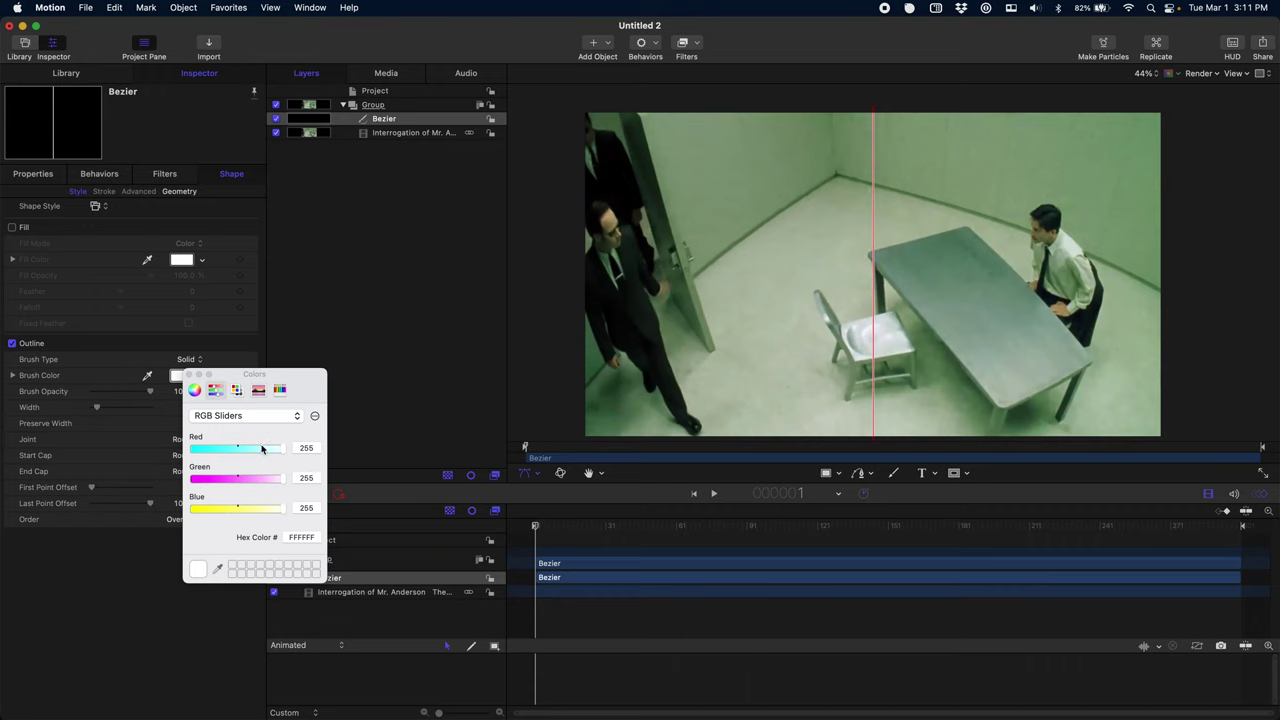
{"action": "mouse_move", "coordinate": [281, 483]}
{"action": "left_mouse_down"}
{"action": "mouse_move", "coordinate": [238, 488]}
{"action": "mouse_move", "coordinate": [252, 510]}
{"action": "mouse_move", "coordinate": [239, 515]}
{"action": "left_mouse_up"}
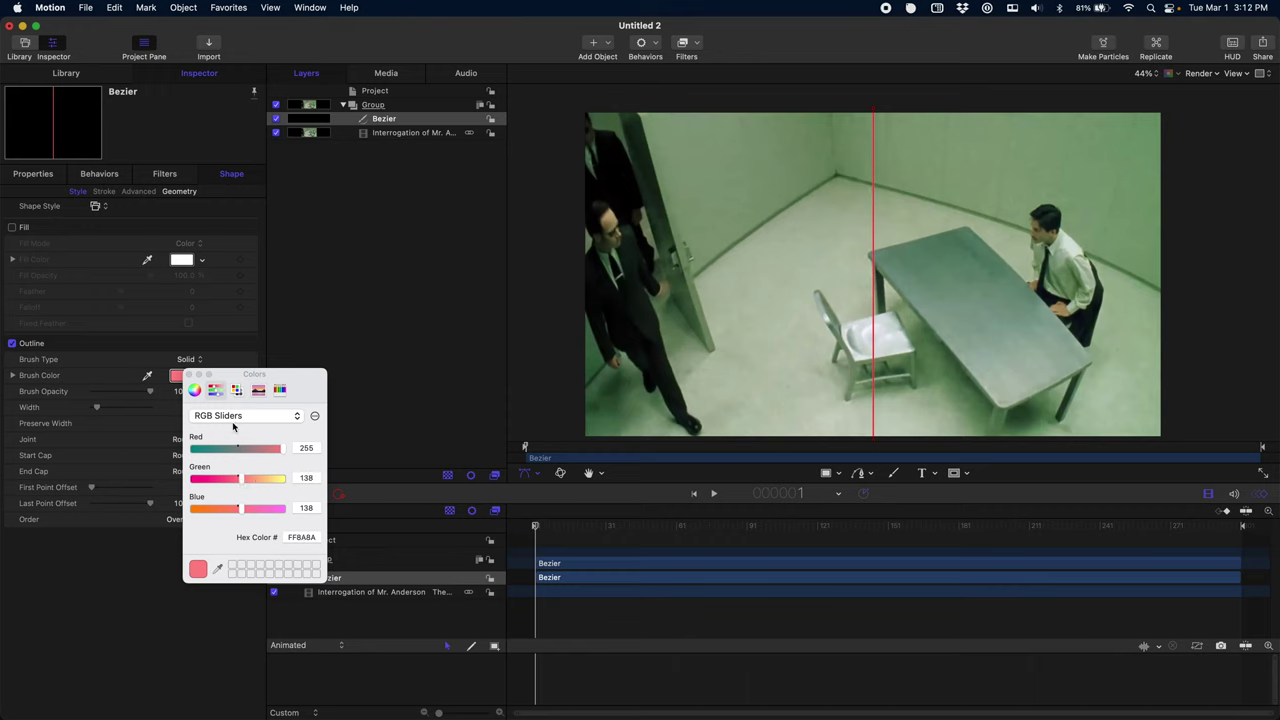
{"action": "left_click", "coordinate": [188, 374]}
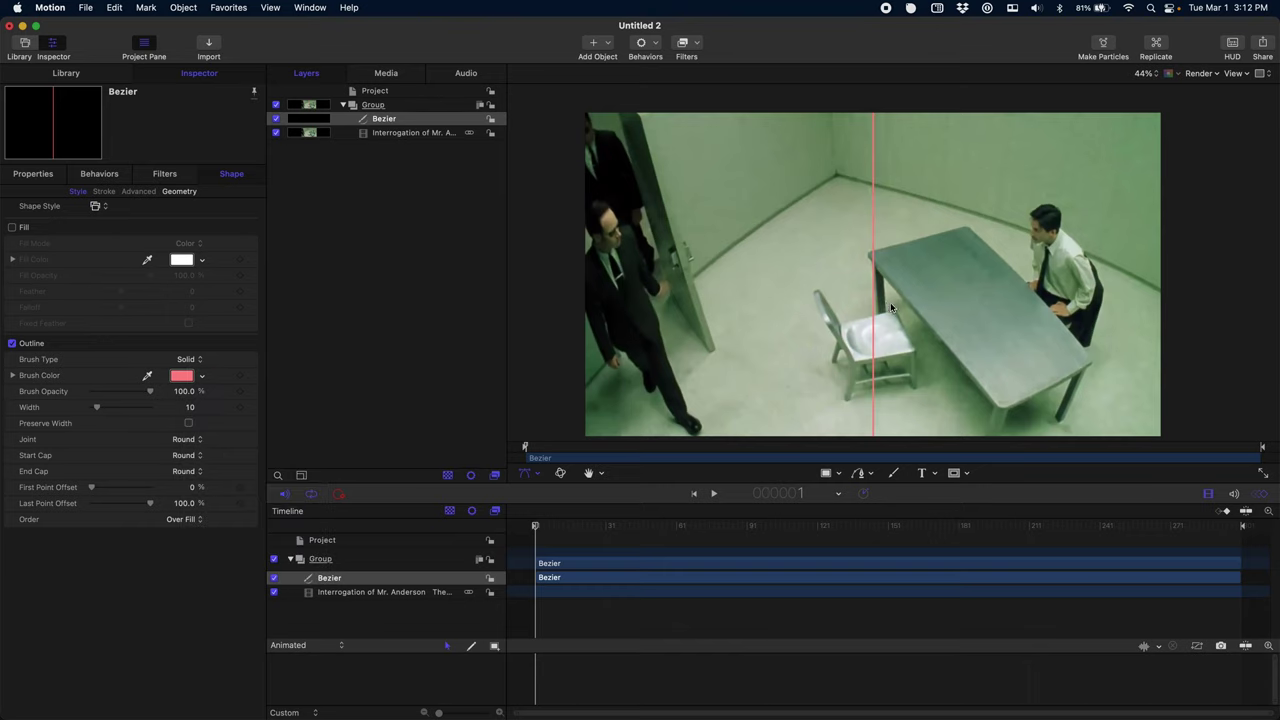
Thin the Bezier line's outline width to 1 and rename the layer Red Line
{"action": "key", "text": "shift+super+a"}
{"action": "scroll", "coordinate": [890, 302], "scroll_direction": "up", "scroll_amount": 5}
{"action": "scroll", "coordinate": [943, 307], "scroll_direction": "up", "scroll_amount": 5}
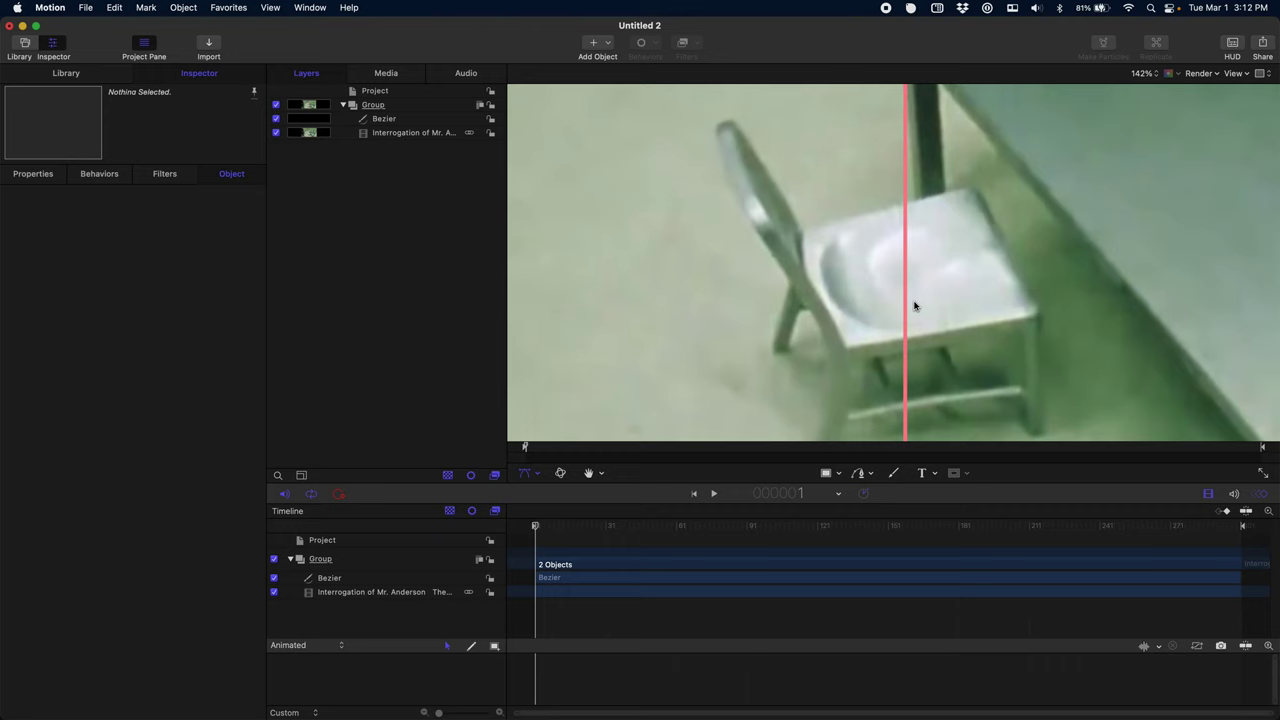
{"action": "left_click", "coordinate": [563, 580]}
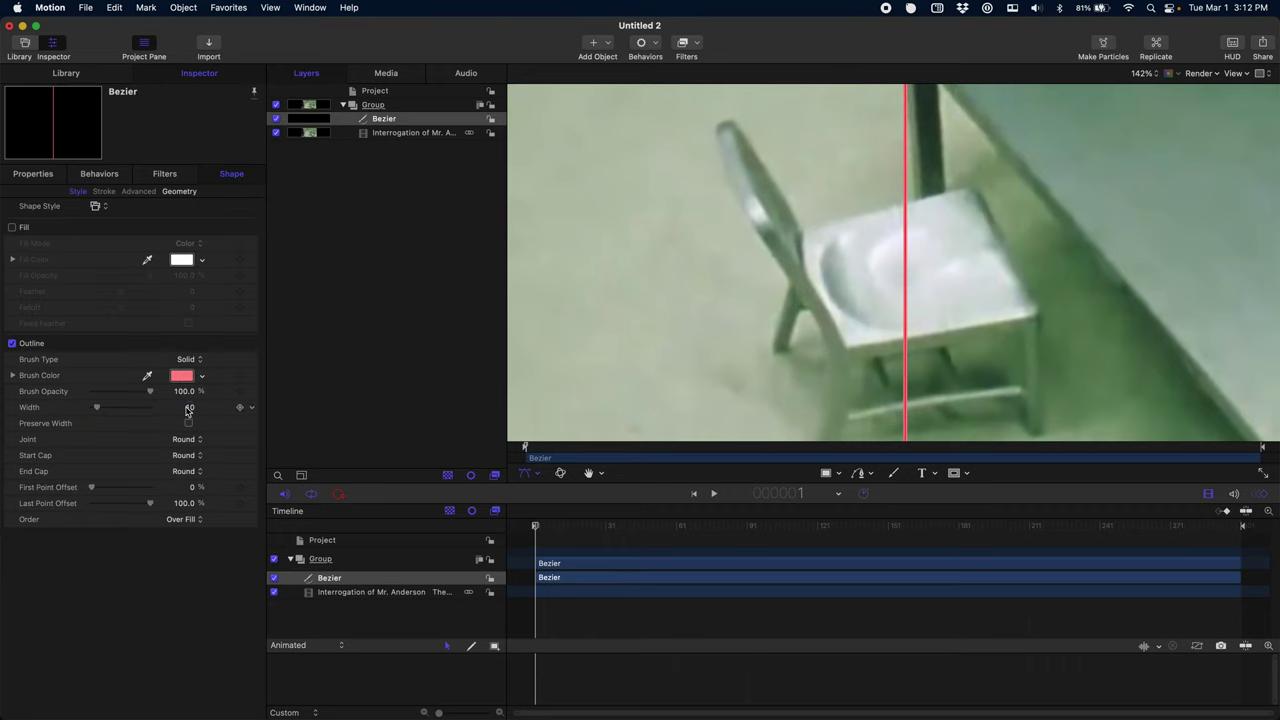
{"action": "left_click_drag", "start_coordinate": [97, 408], "coordinate": [84, 414]}
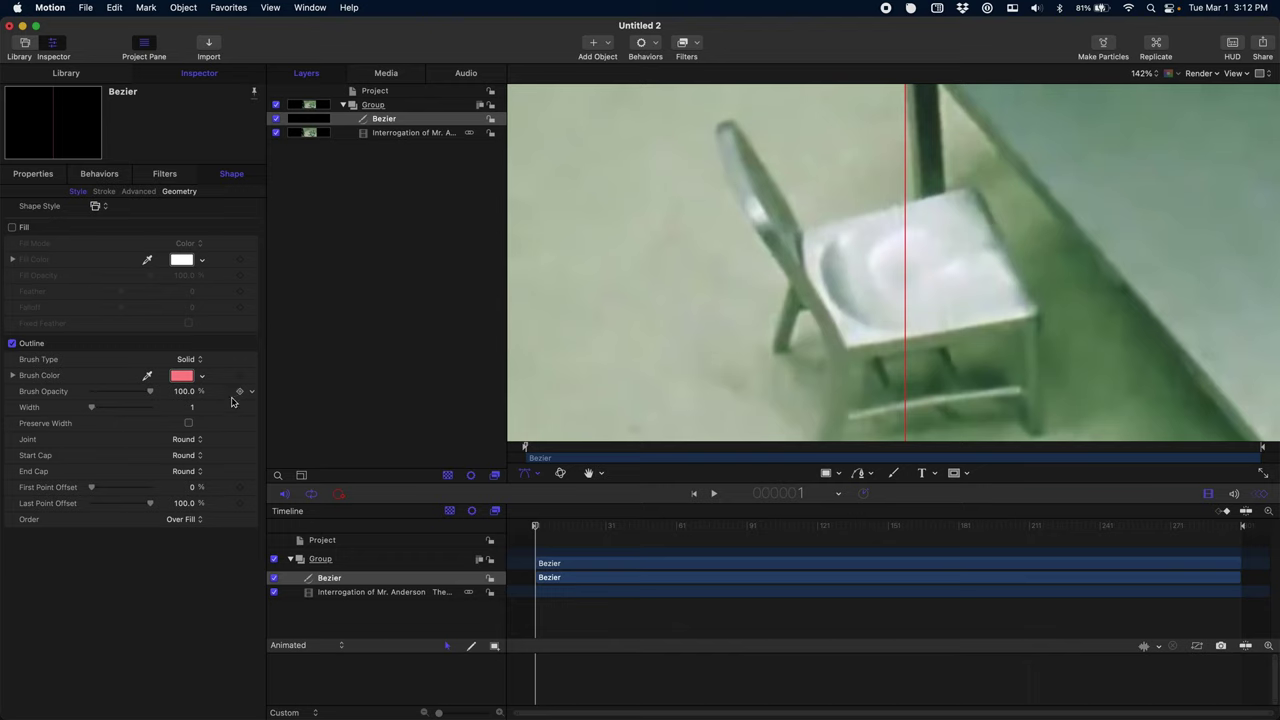
{"action": "double_click", "coordinate": [338, 578]}
{"action": "type", "text": "Red L"}
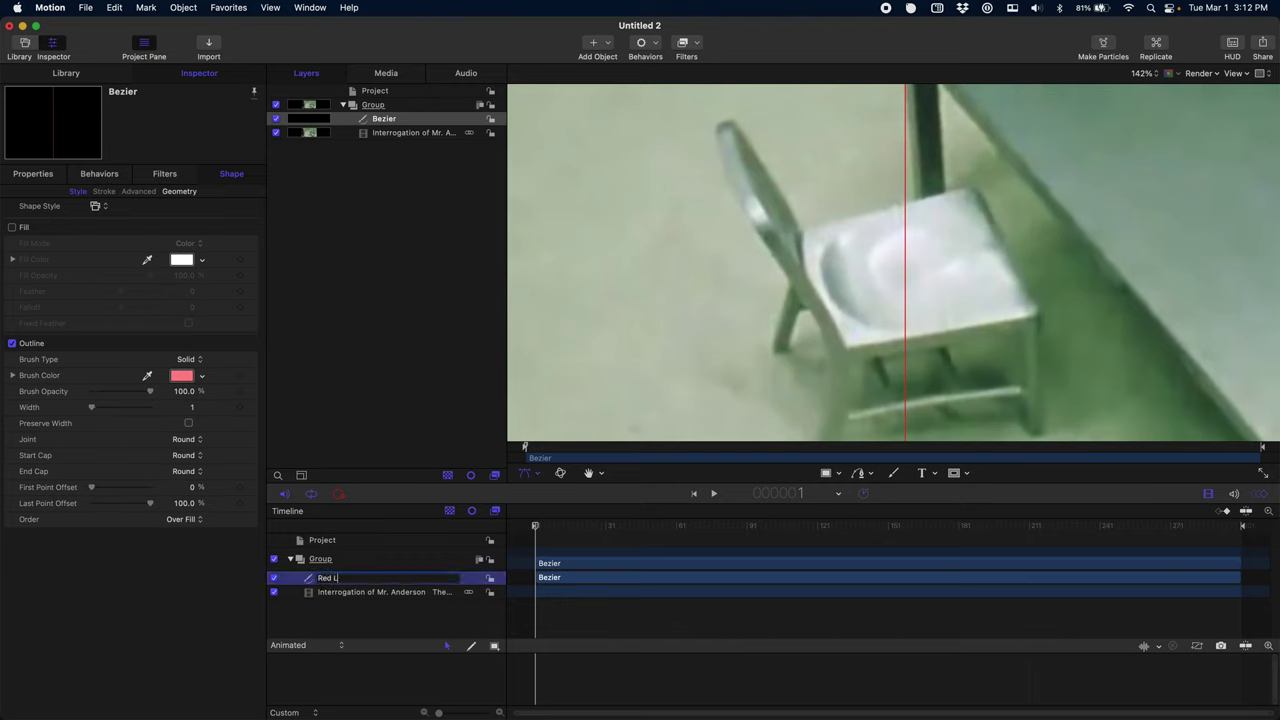
{"action": "type", "text": "ine"}
{"action": "key", "text": "Return"}
Duplicate Red Line and name the copy Blue Line
{"action": "right_click", "coordinate": [595, 580]}
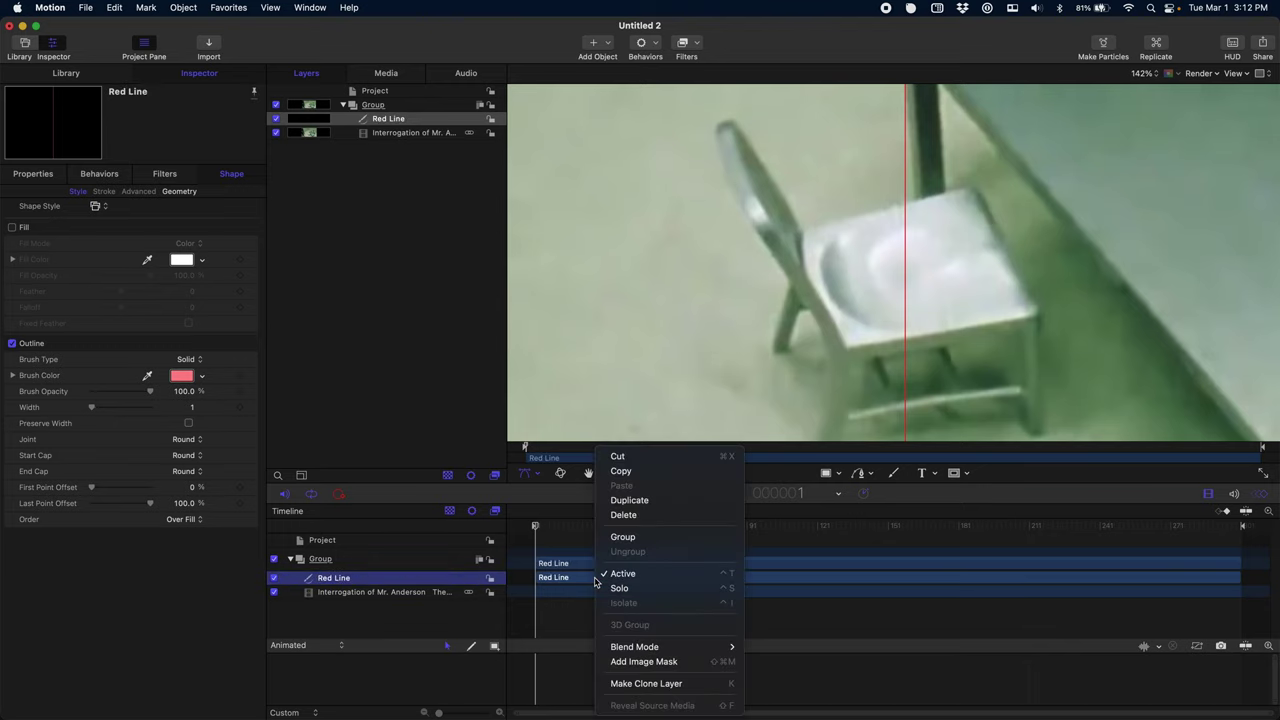
{"action": "left_click", "coordinate": [628, 500]}
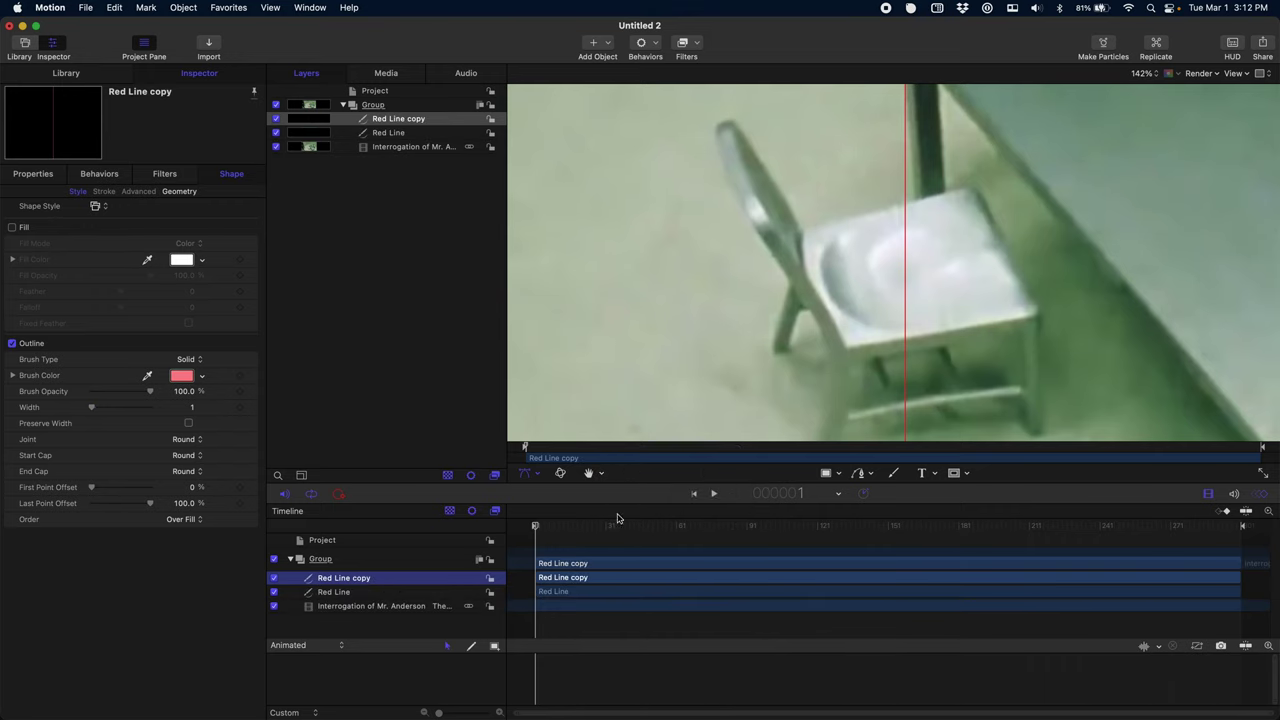
{"action": "double_click", "coordinate": [357, 578]}
{"action": "type", "text": "B"}
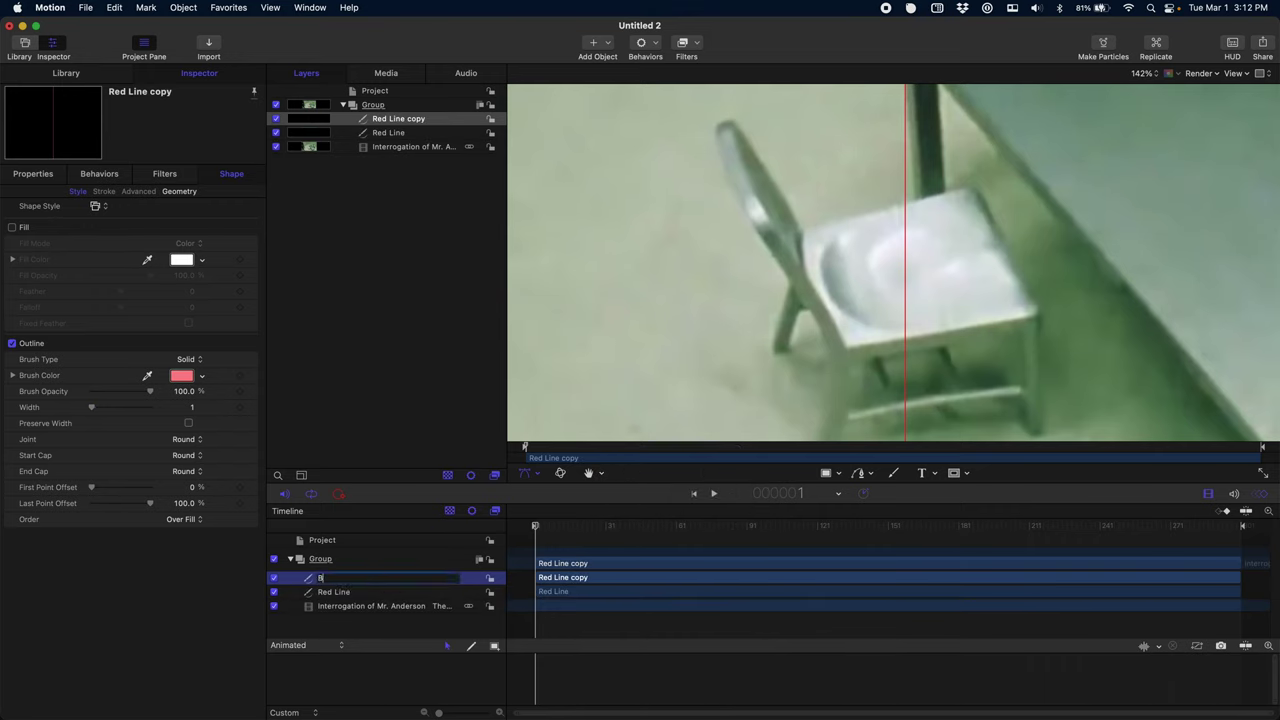
{"action": "type", "text": "lue Line"}
{"action": "key", "text": "Return"}
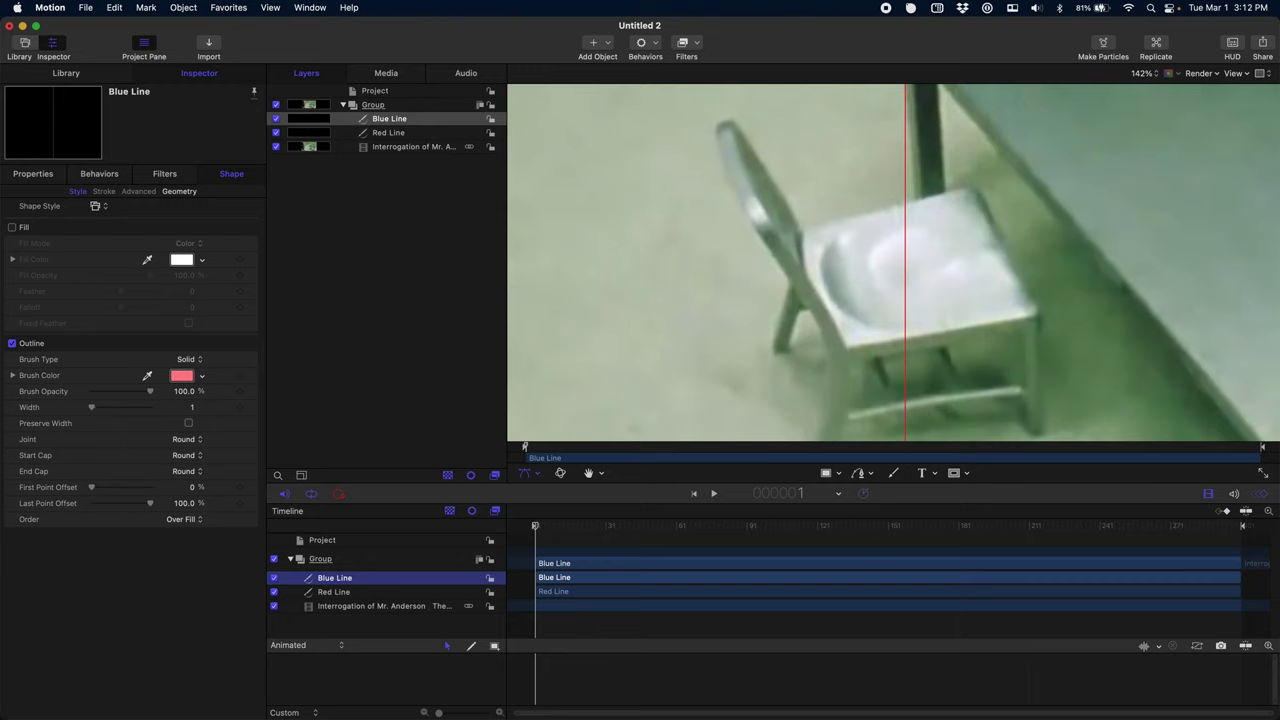
Duplicate Blue Line and name the copy Green Line
{"action": "right_click", "coordinate": [360, 580]}
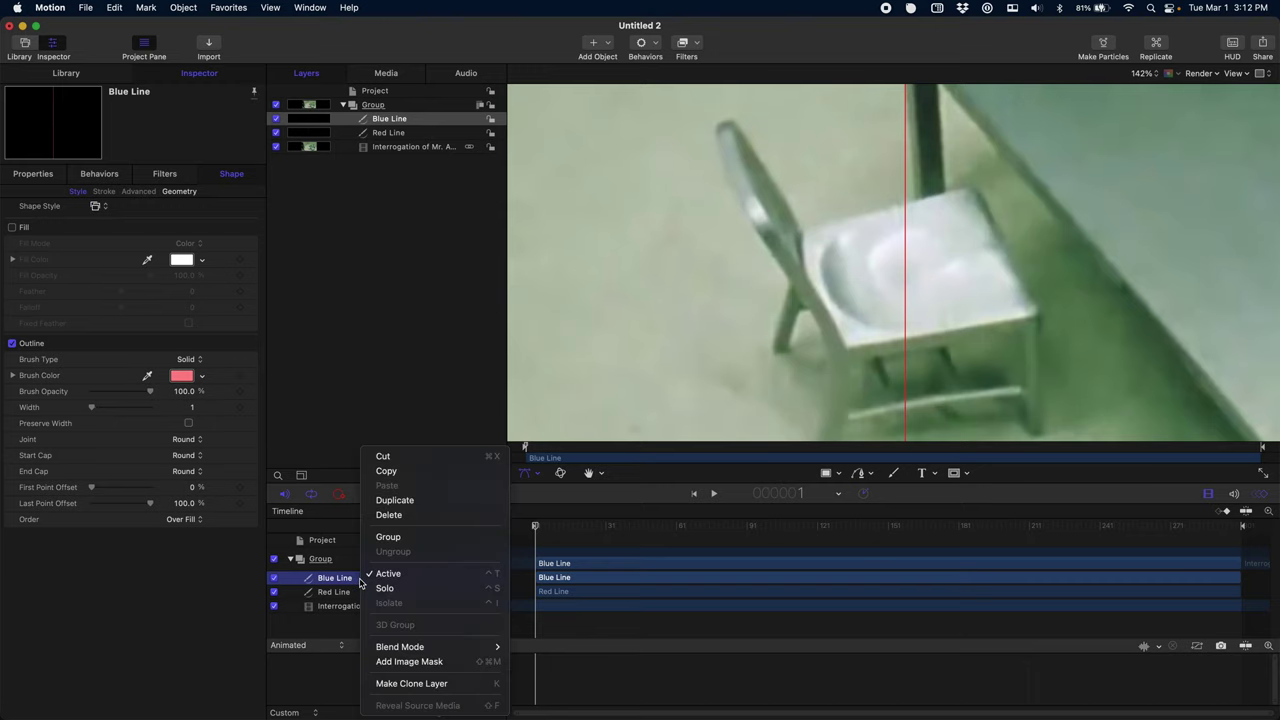
{"action": "left_click", "coordinate": [402, 510]}
{"action": "double_click", "coordinate": [366, 580]}
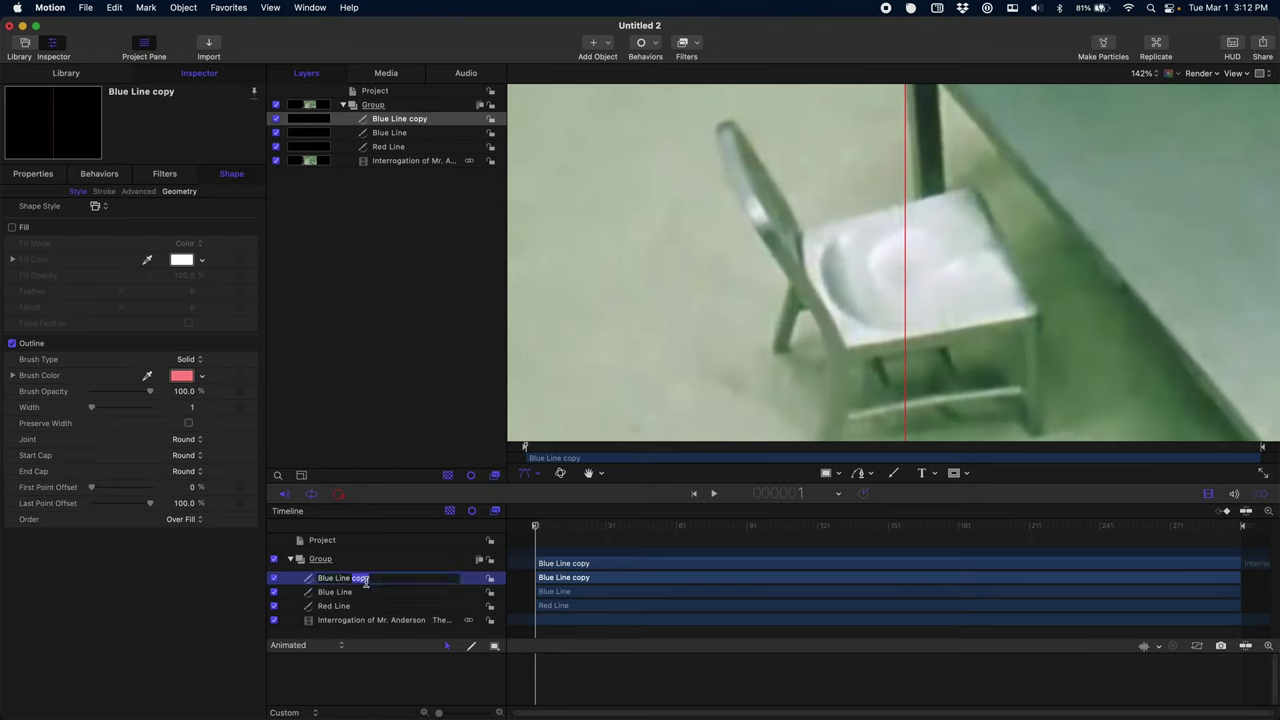
{"action": "type", "text": "Green Line"}
{"action": "key", "text": "Return"}
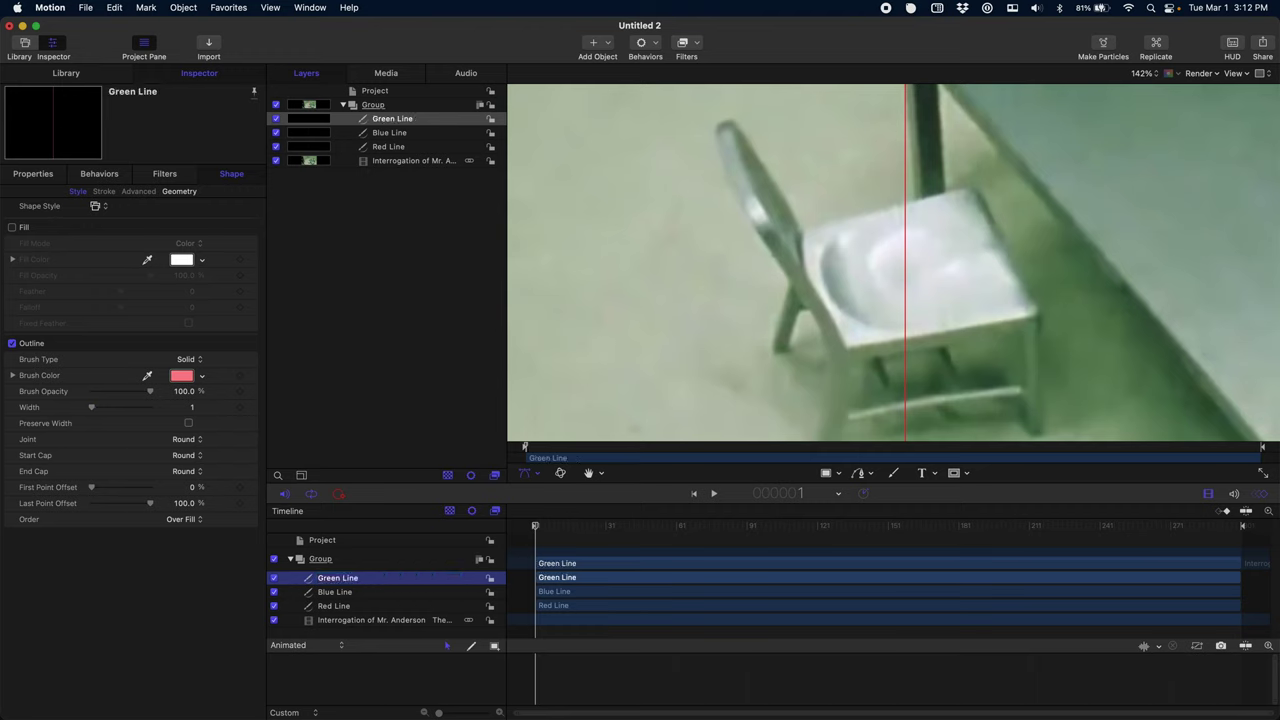
Select Blue Line and bring up its Position X value in Properties
{"action": "left_click", "coordinate": [400, 592]}
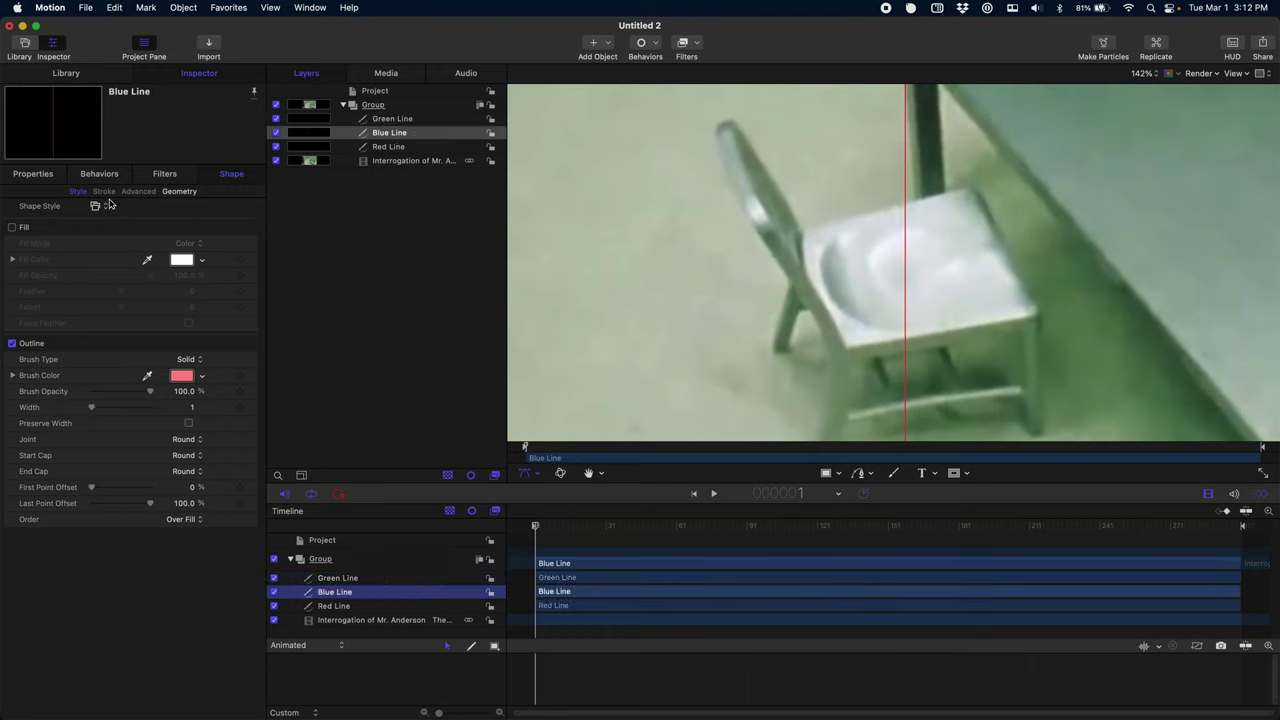
{"action": "left_click", "coordinate": [55, 178]}
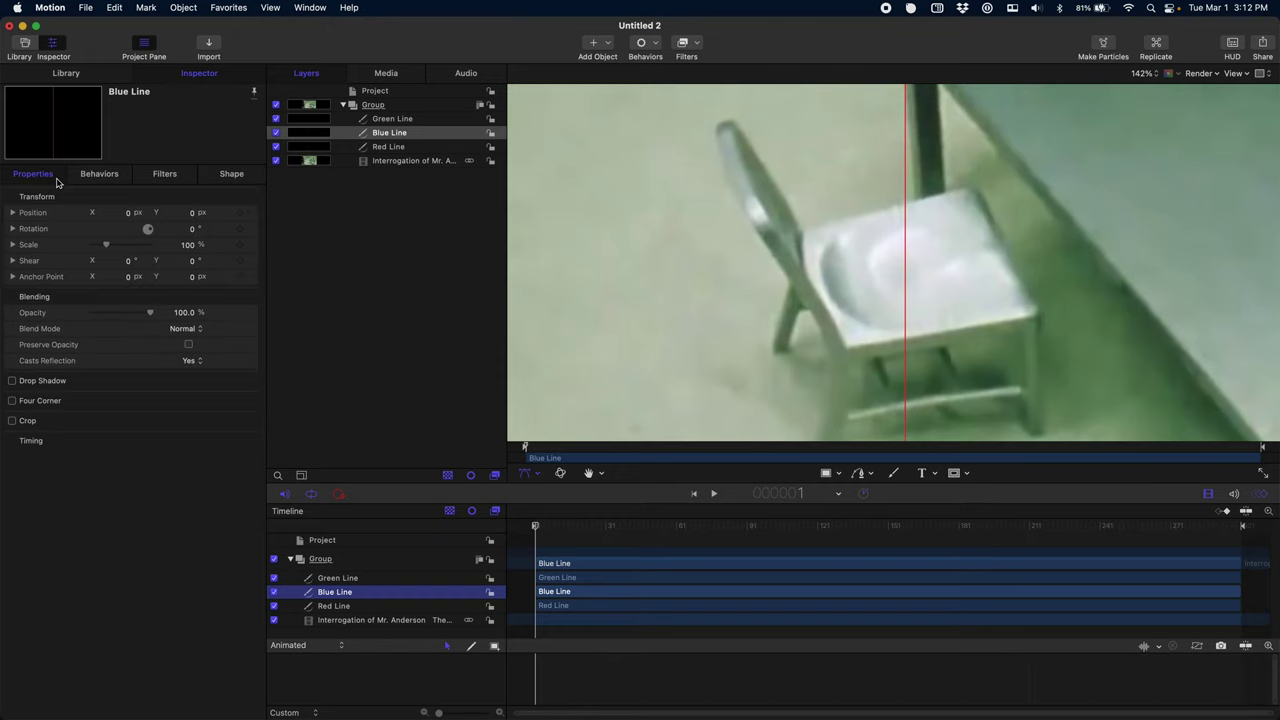
{"action": "left_click", "coordinate": [129, 213]}
Set Blue Line's Position X to 3 px
{"action": "type", "text": "2"}
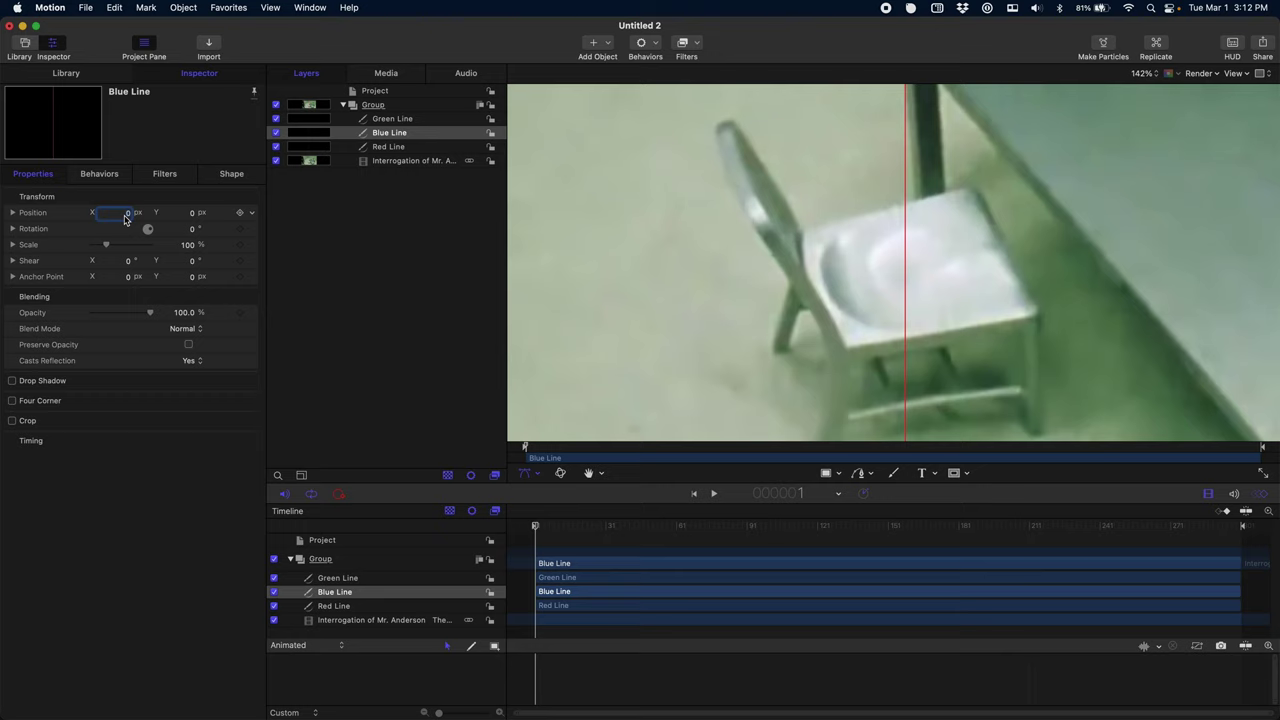
{"action": "key", "text": "Return"}
{"action": "type", "text": "3"}
{"action": "key", "text": "Return"}
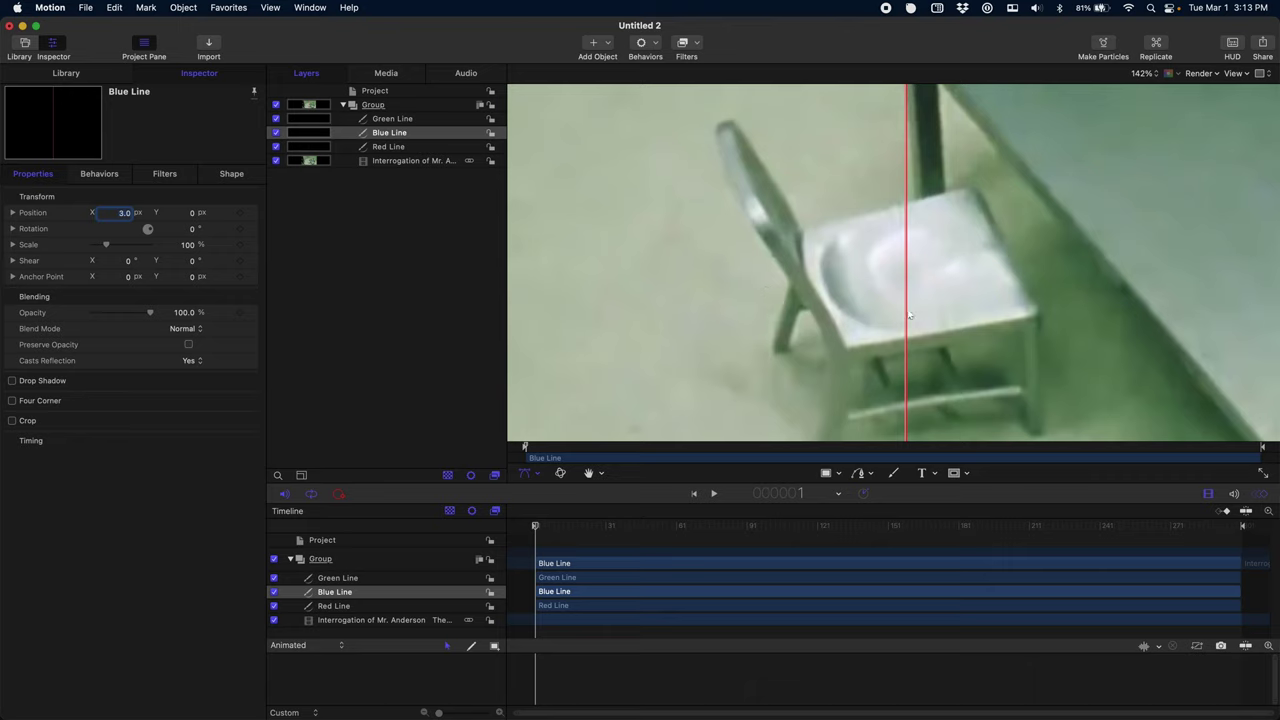
Colour Blue Line's outline light blue 8A8AFF (RGB 138, 138, 255)
{"action": "left_click", "coordinate": [222, 175]}
{"action": "left_click", "coordinate": [178, 377]}
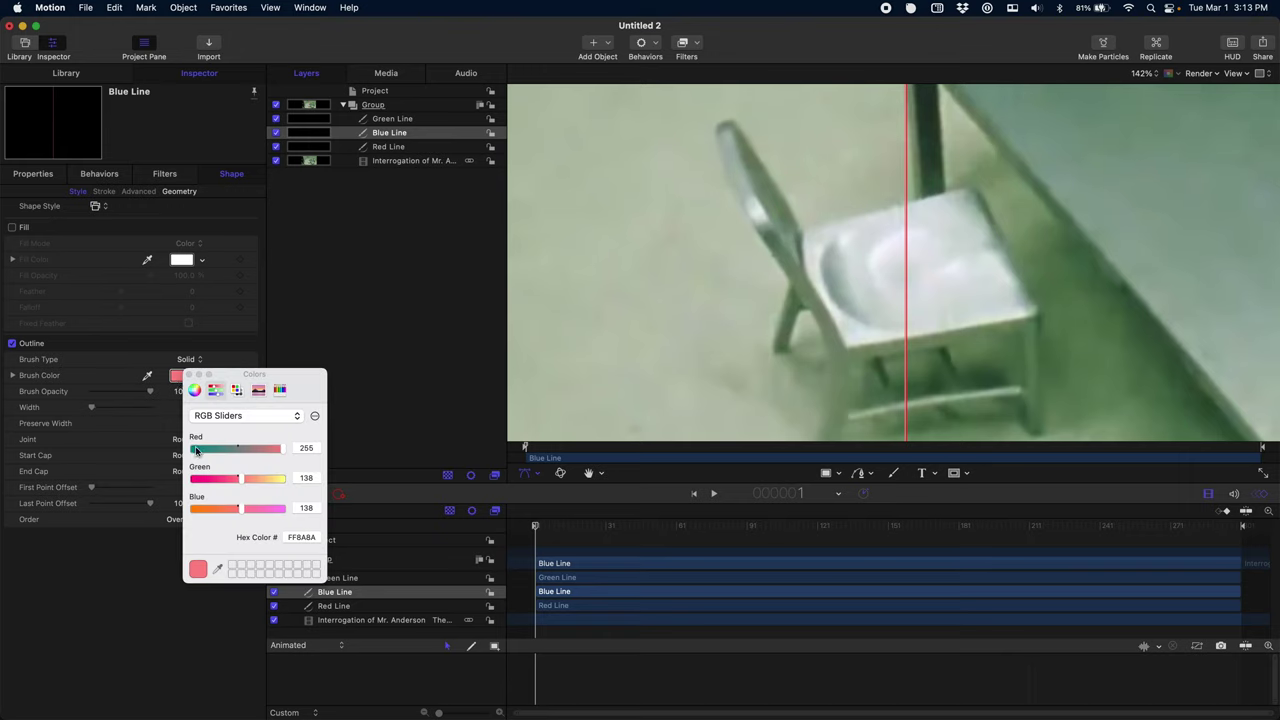
{"action": "left_click_drag", "start_coordinate": [283, 455], "coordinate": [242, 464]}
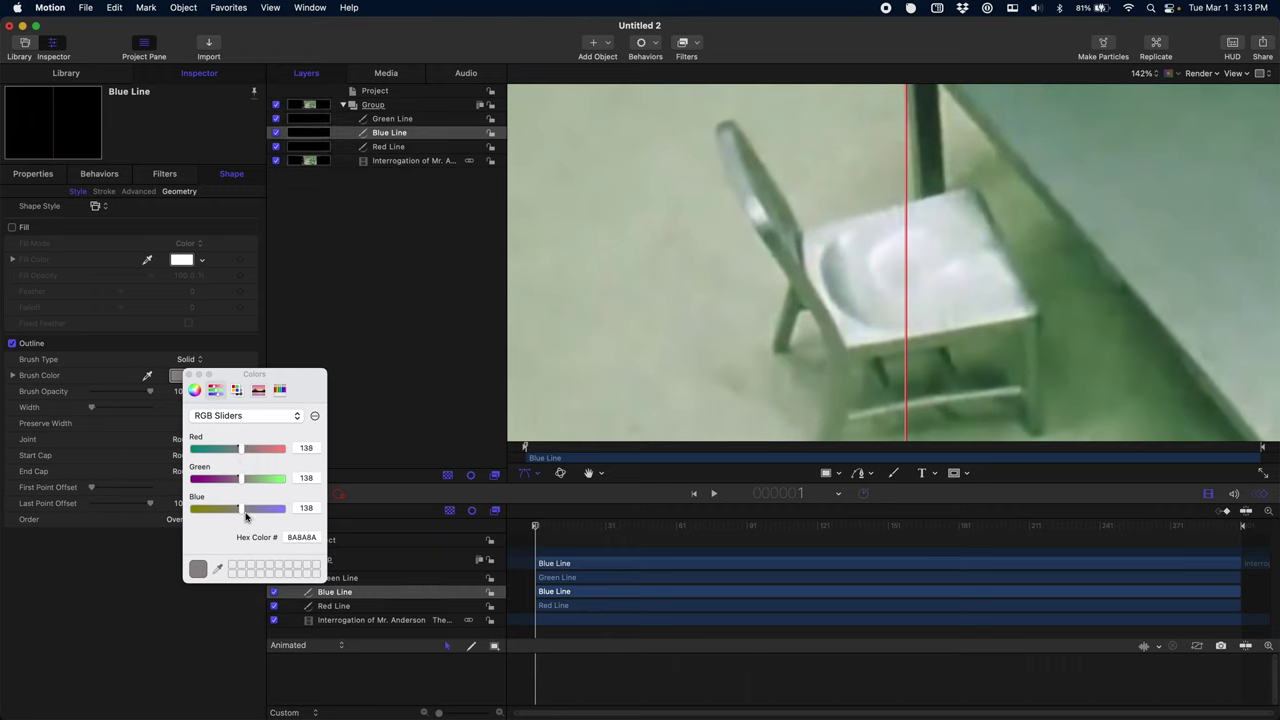
{"action": "left_click_drag", "start_coordinate": [246, 514], "coordinate": [345, 514]}
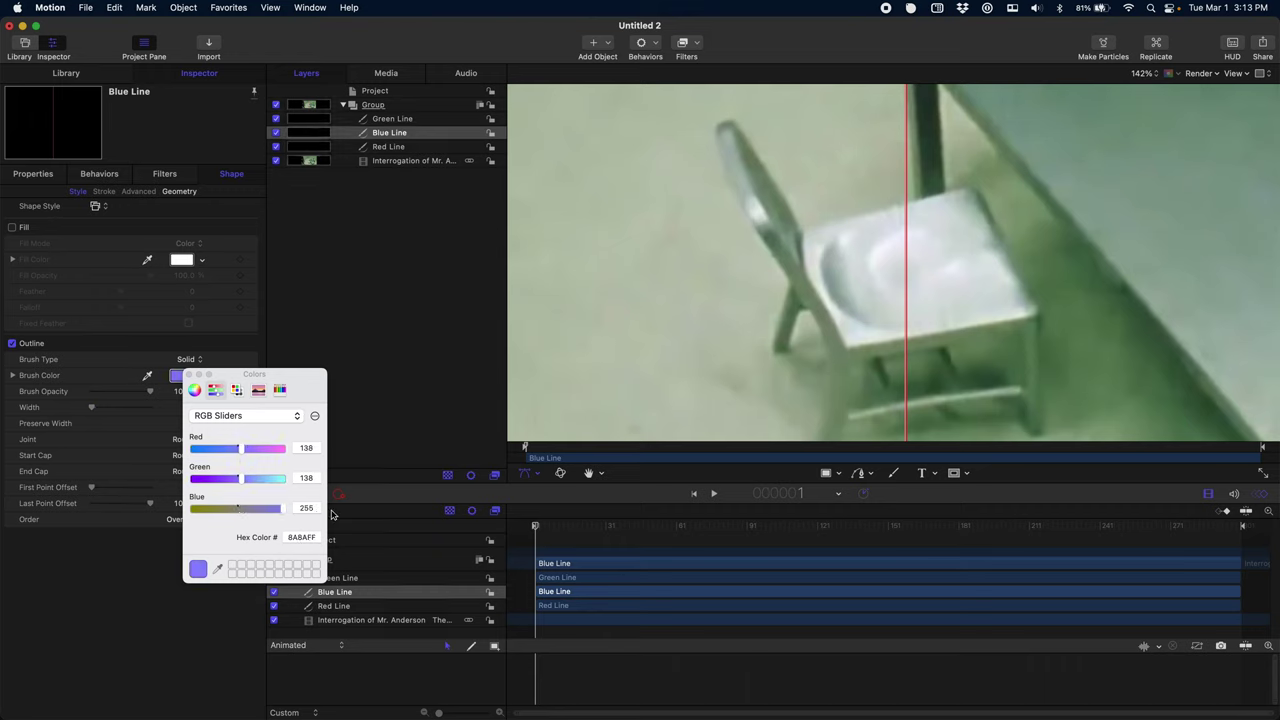
{"action": "left_click", "coordinate": [190, 375]}
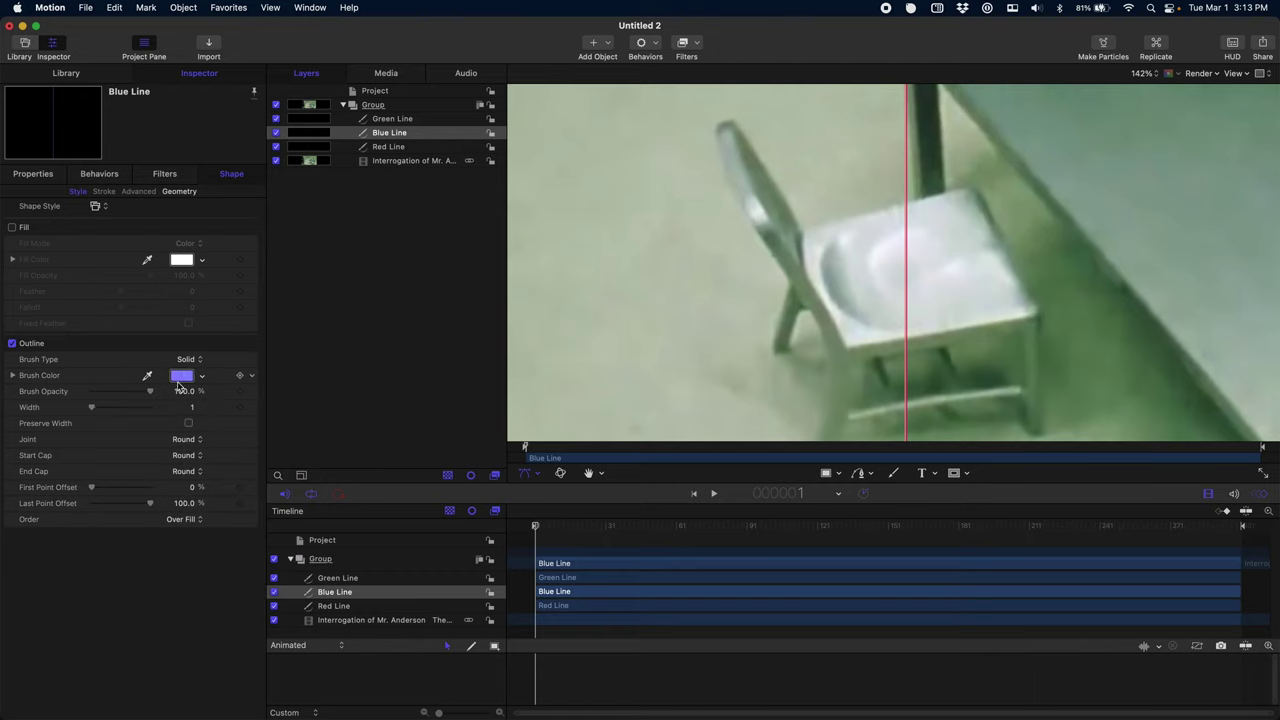
{"action": "left_click", "coordinate": [374, 578]}
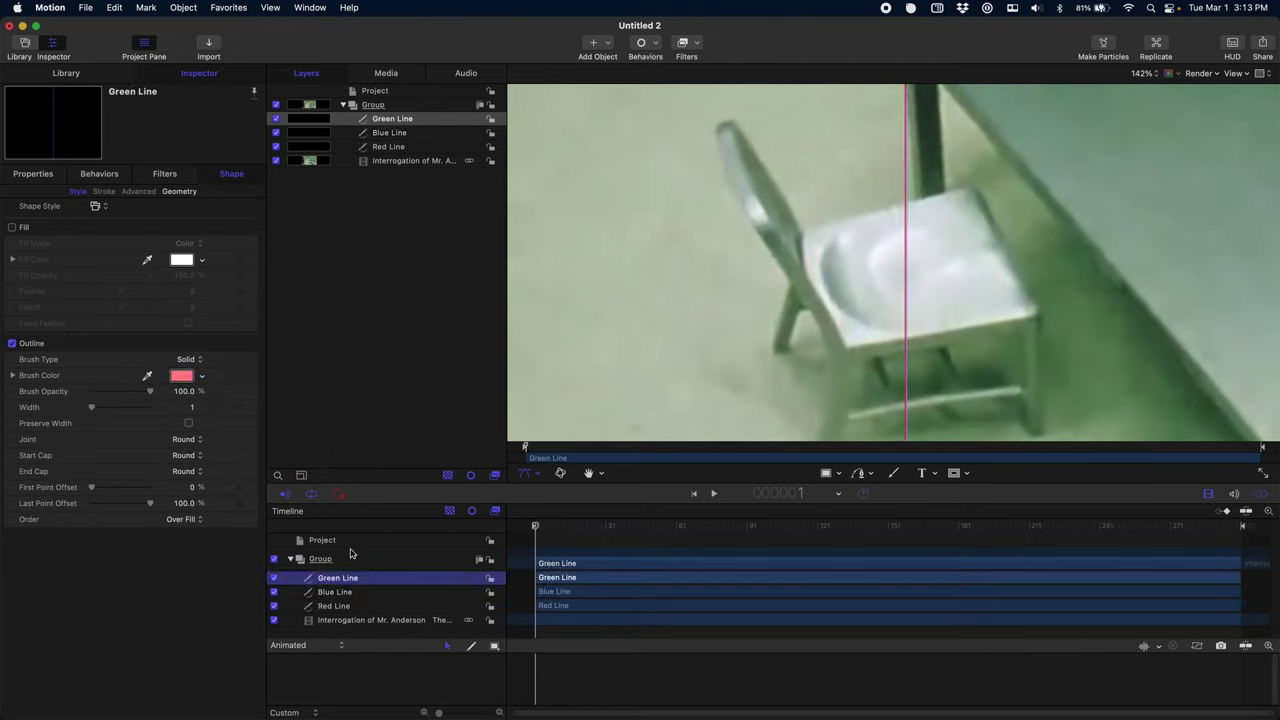
Colour Green Line's outline light green 8AFF8A (red 138, green 255)
{"action": "left_click", "coordinate": [176, 378]}
{"action": "left_click_drag", "start_coordinate": [285, 450], "coordinate": [240, 471]}
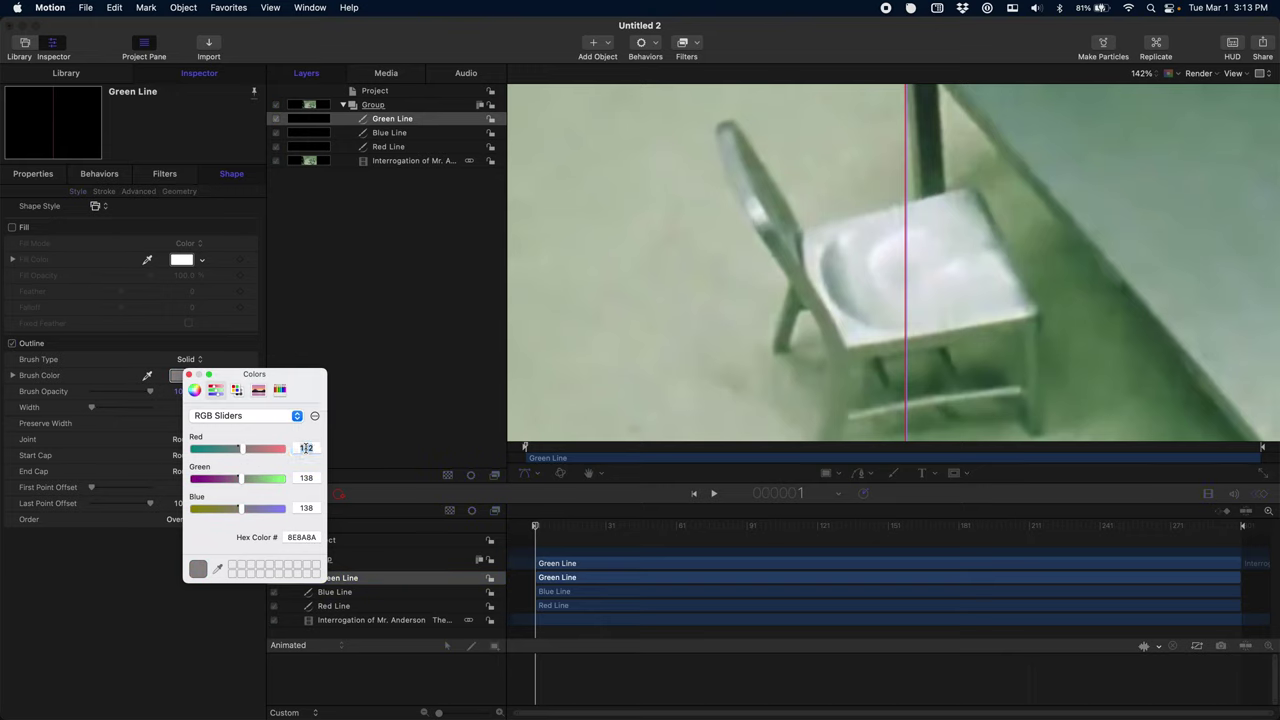
{"action": "left_click", "coordinate": [306, 447]}
{"action": "type", "text": "138"}
{"action": "key", "text": "Tab"}
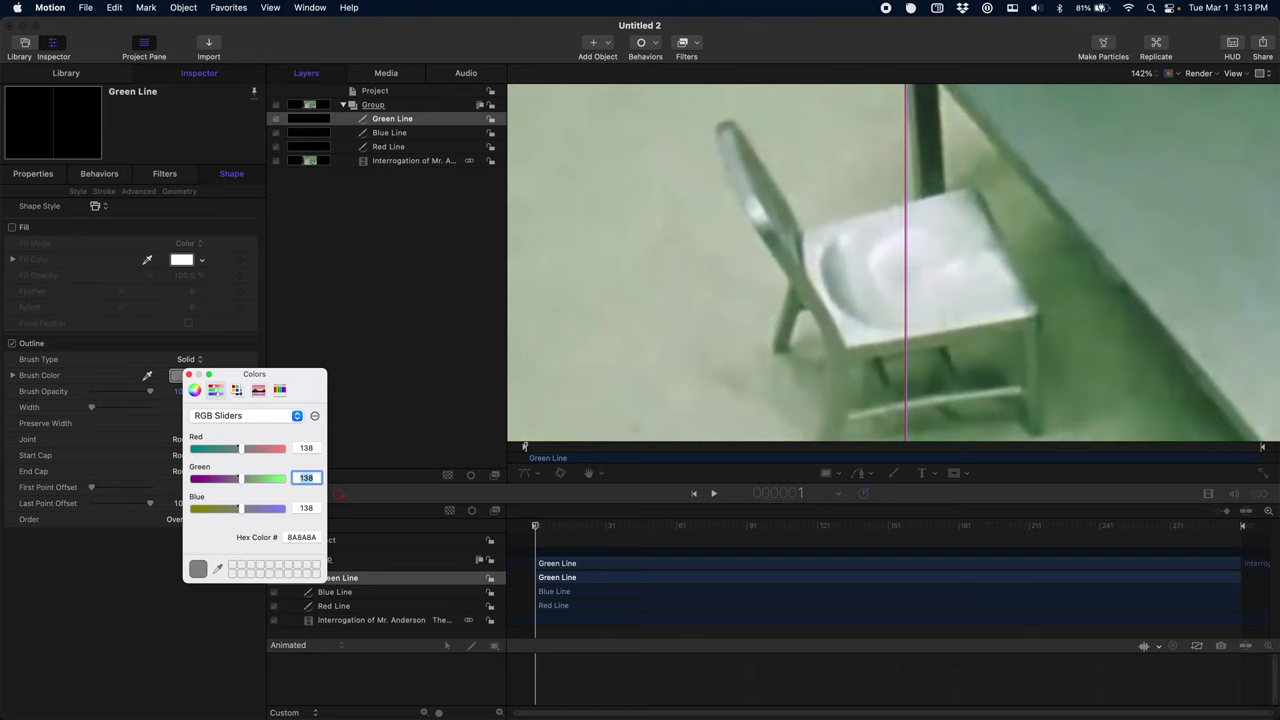
{"action": "type", "text": "255"}
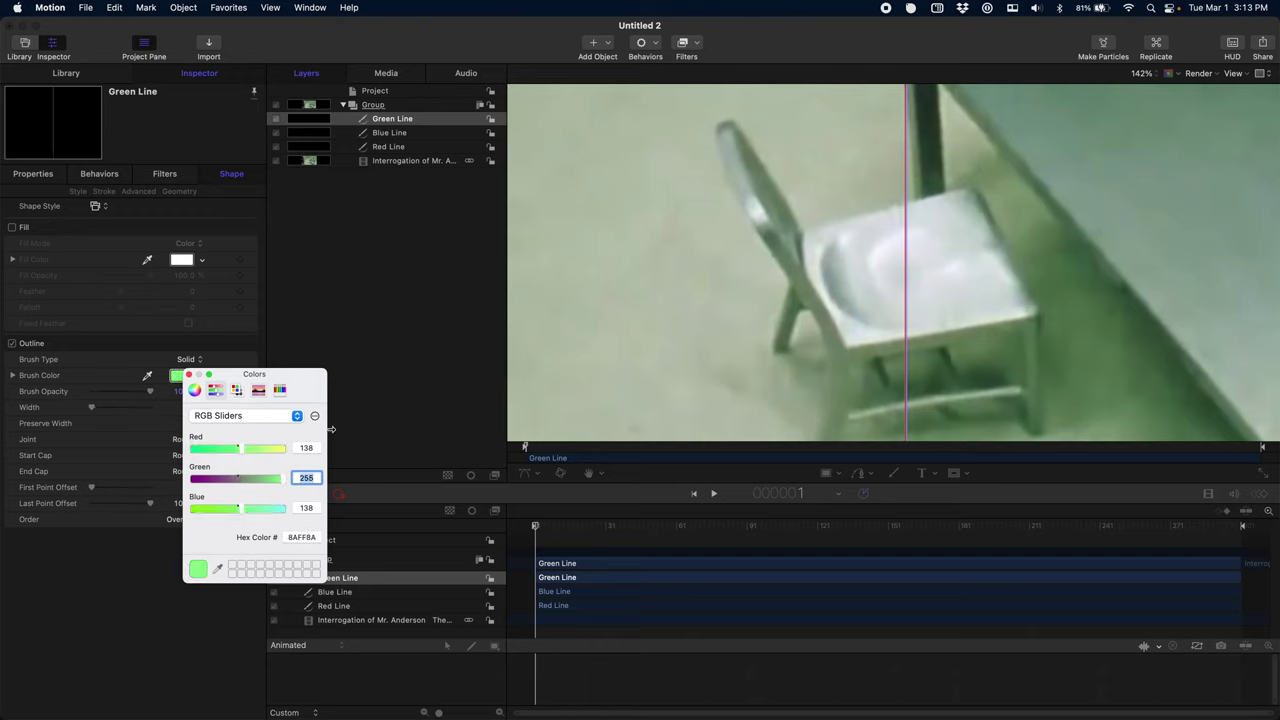
{"action": "left_click", "coordinate": [188, 374]}
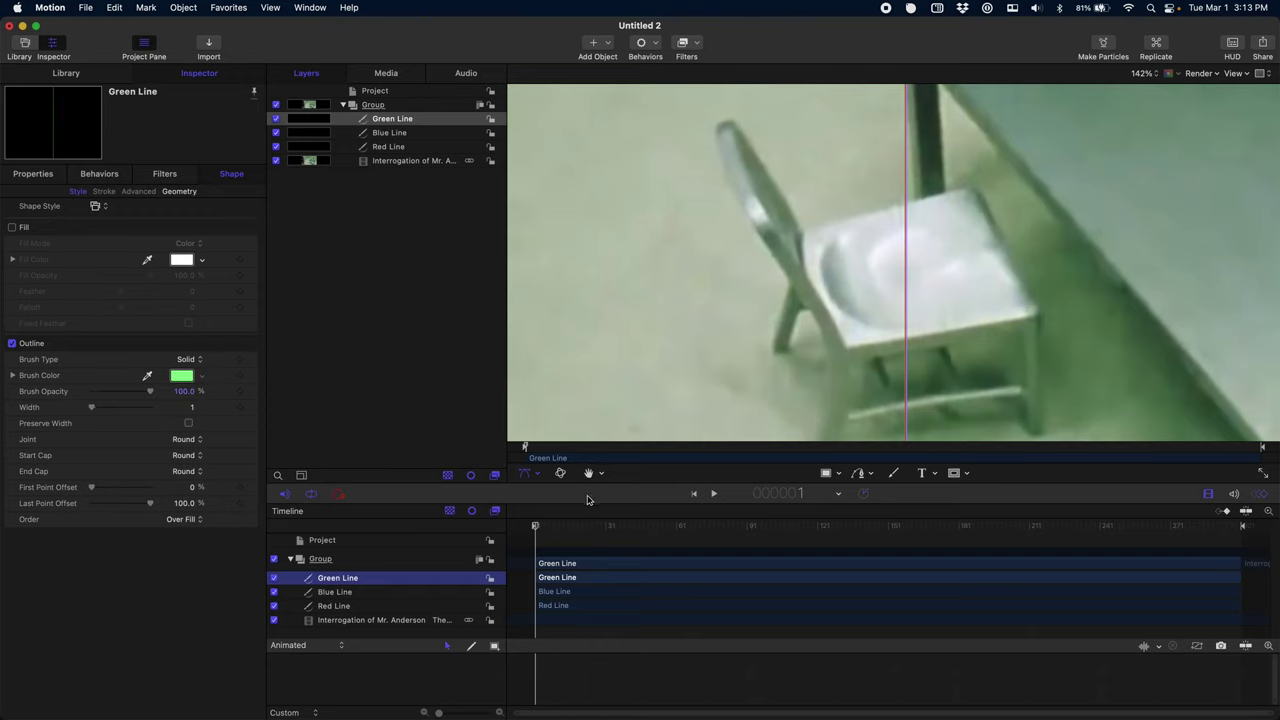
Set Green Line's Position X to 6 px and check the lines by zooming the canvas
{"action": "left_click", "coordinate": [35, 174]}
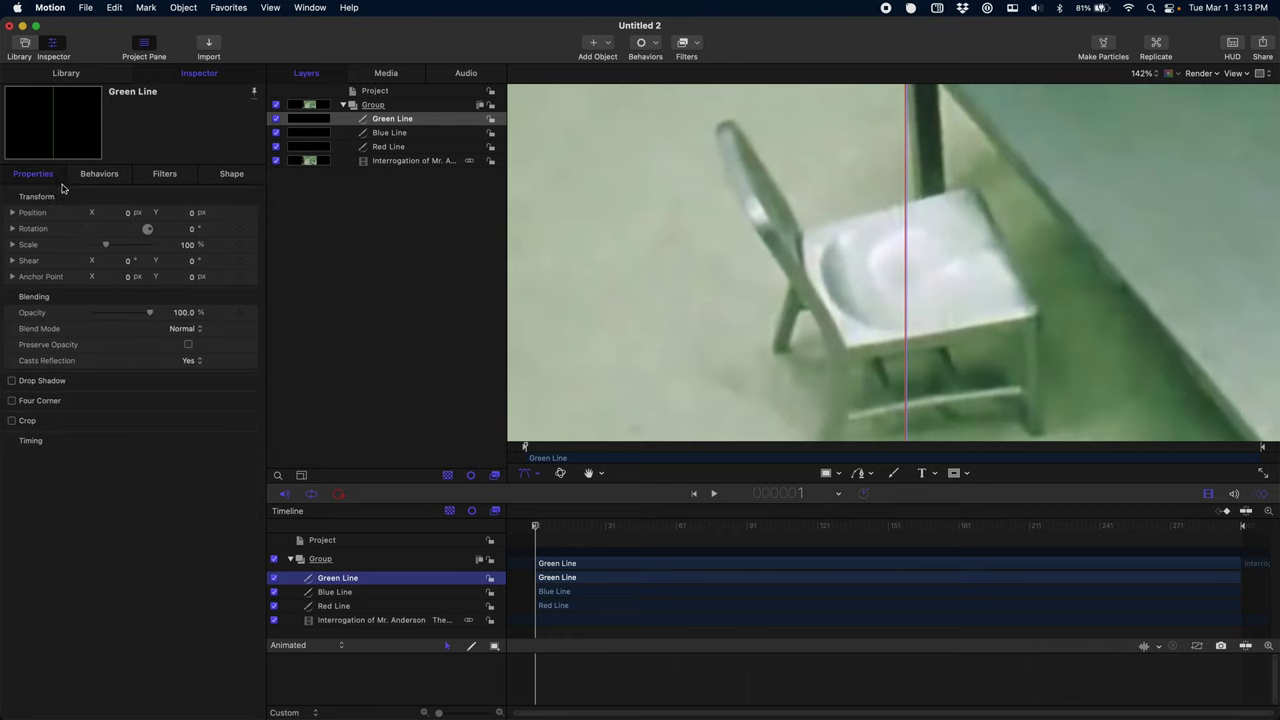
{"action": "left_click", "coordinate": [128, 213]}
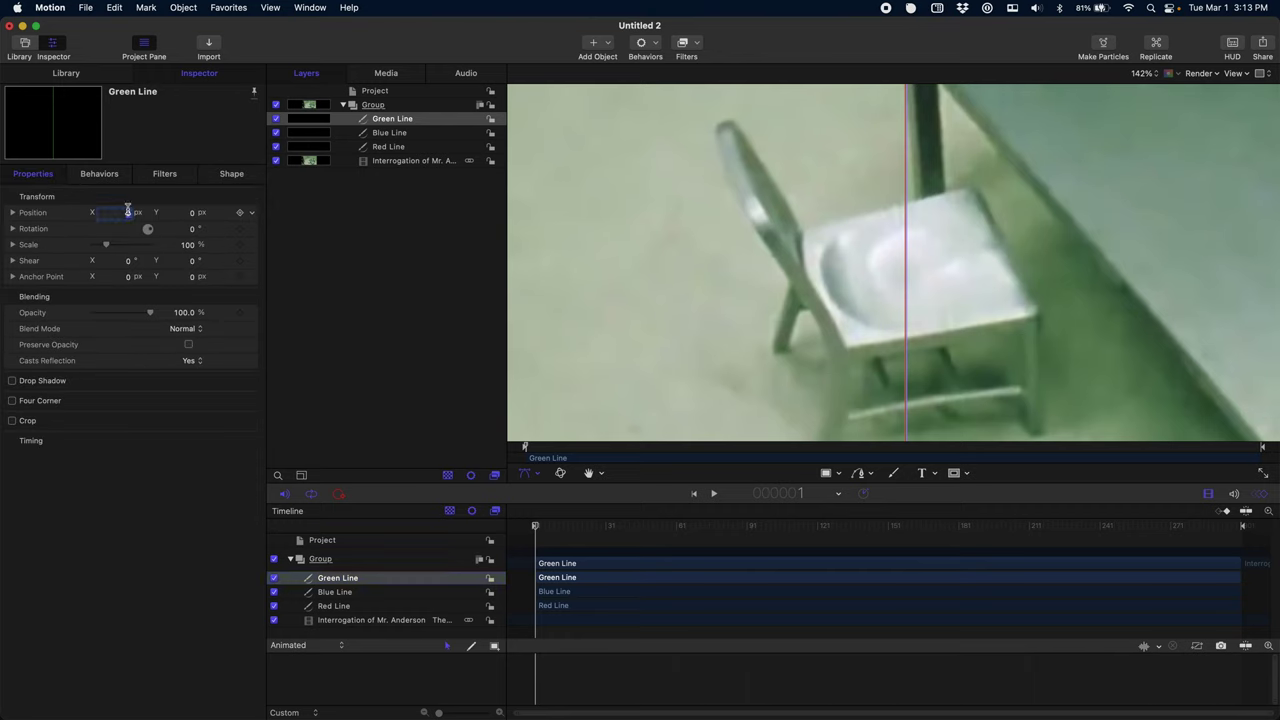
{"action": "type", "text": "6.0"}
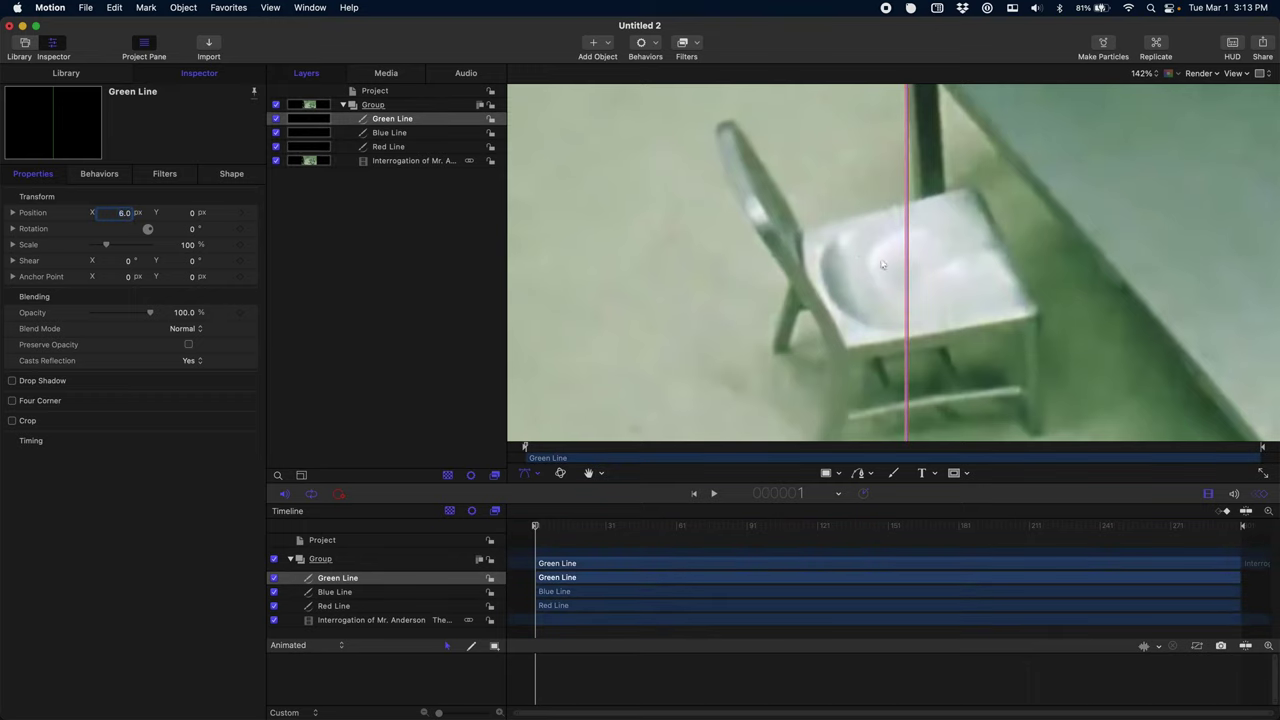
{"action": "key", "text": "super+shift+a"}
{"action": "scroll", "coordinate": [925, 310], "scroll_direction": "up", "scroll_amount": 4}
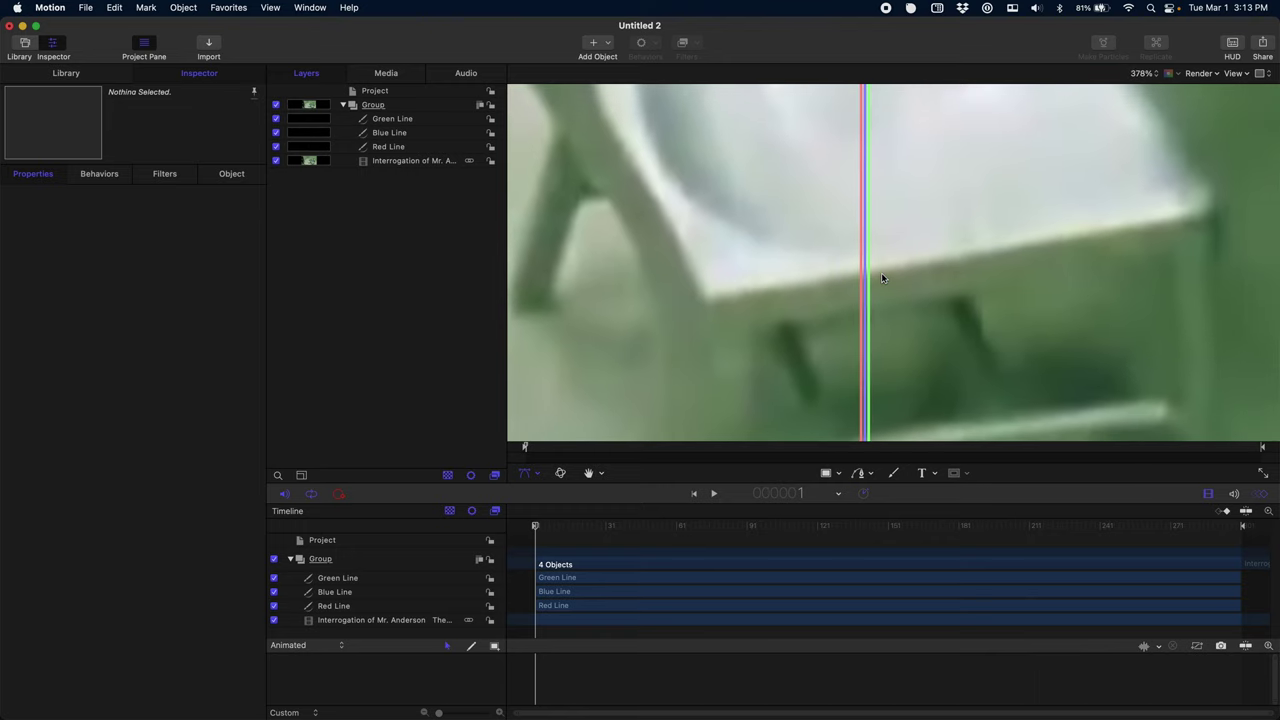
{"action": "scroll", "coordinate": [882, 278], "scroll_direction": "down", "scroll_amount": 8}
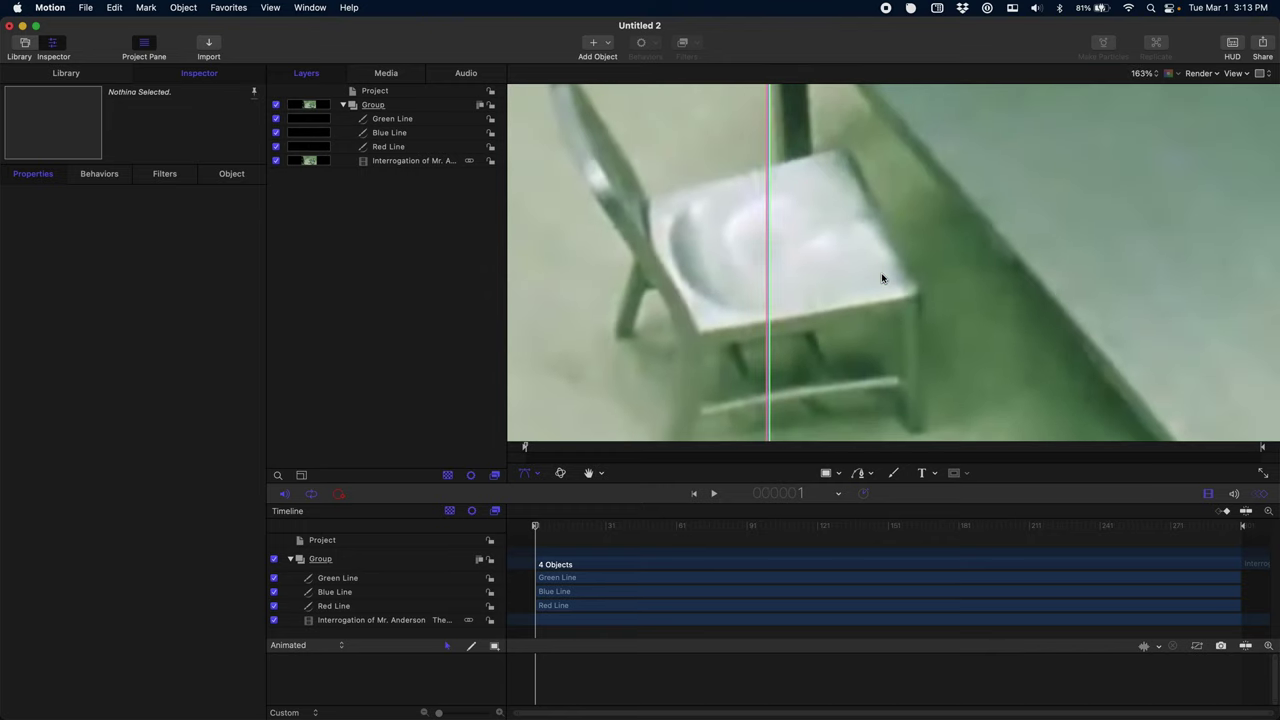
{"action": "scroll", "coordinate": [881, 277], "scroll_direction": "down", "scroll_amount": 2}
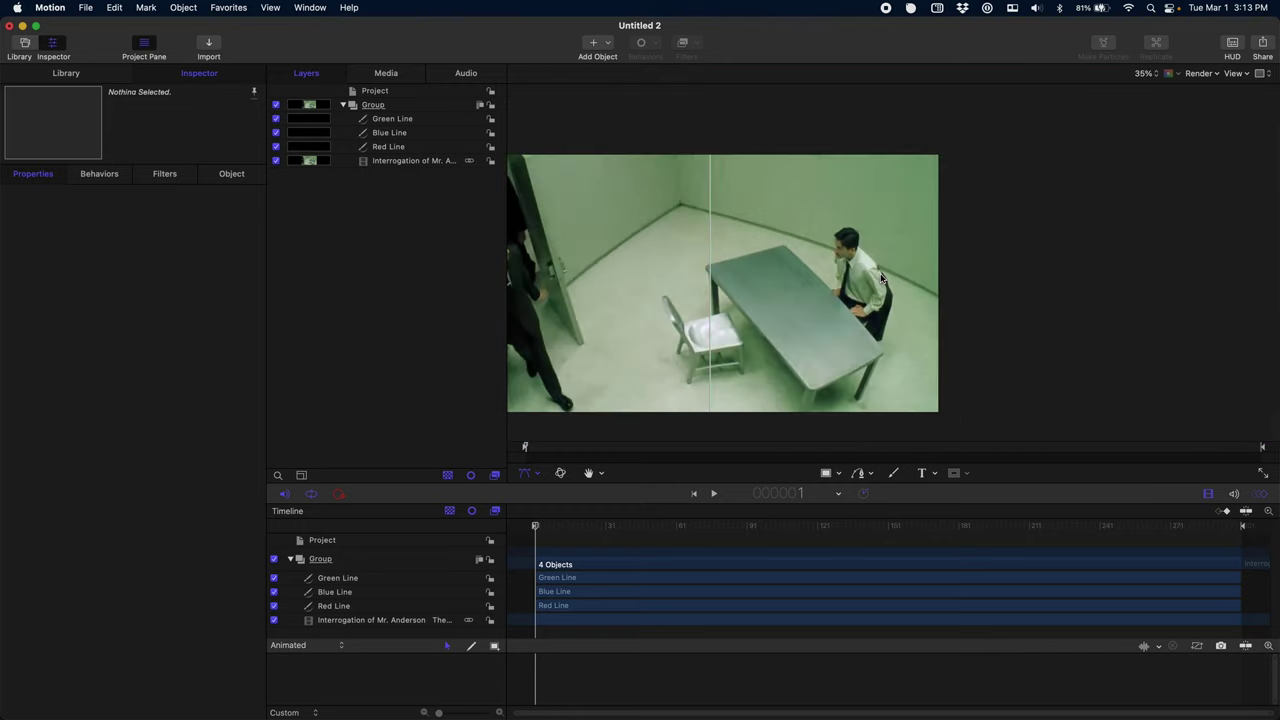
{"action": "scroll", "coordinate": [880, 273], "scroll_direction": "left", "scroll_amount": 3}
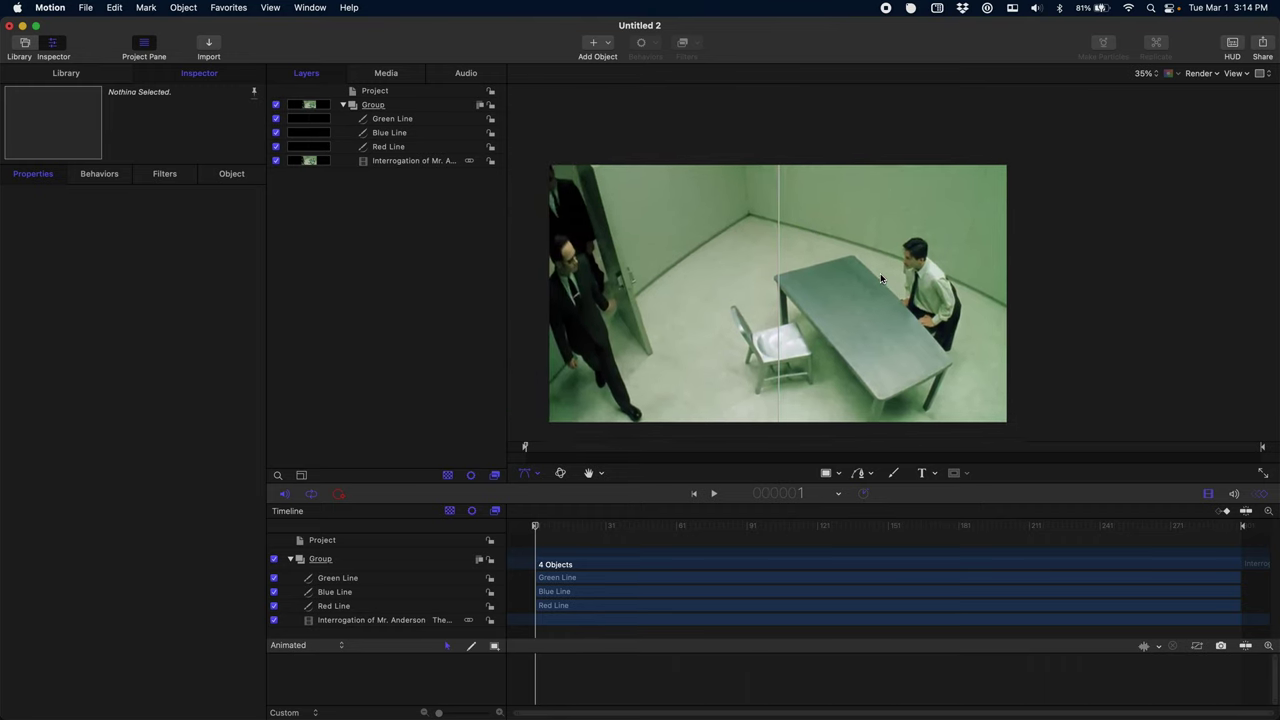
Group the Red, Blue and Green lines into a collapsed group named RGB Lines
{"action": "left_click", "coordinate": [352, 580]}
{"action": "left_click", "coordinate": [350, 604], "text": "shift"}
{"action": "right_click", "coordinate": [351, 602]}
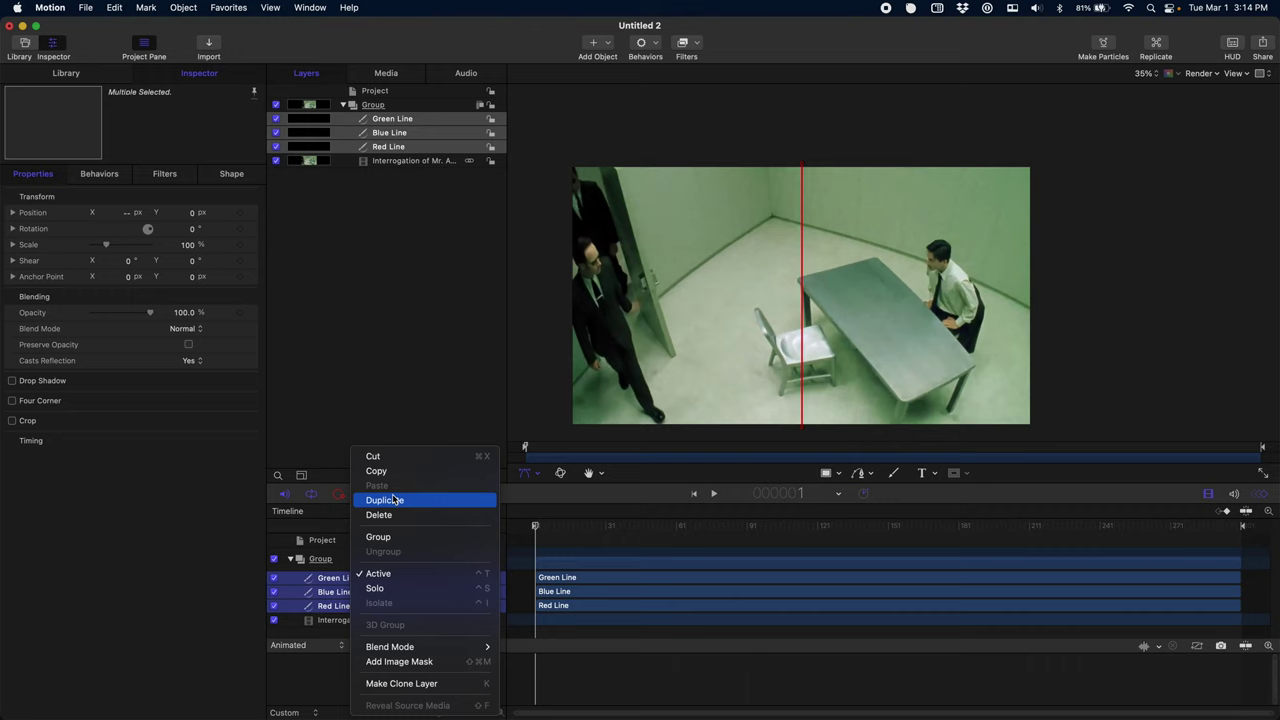
{"action": "left_click", "coordinate": [387, 538]}
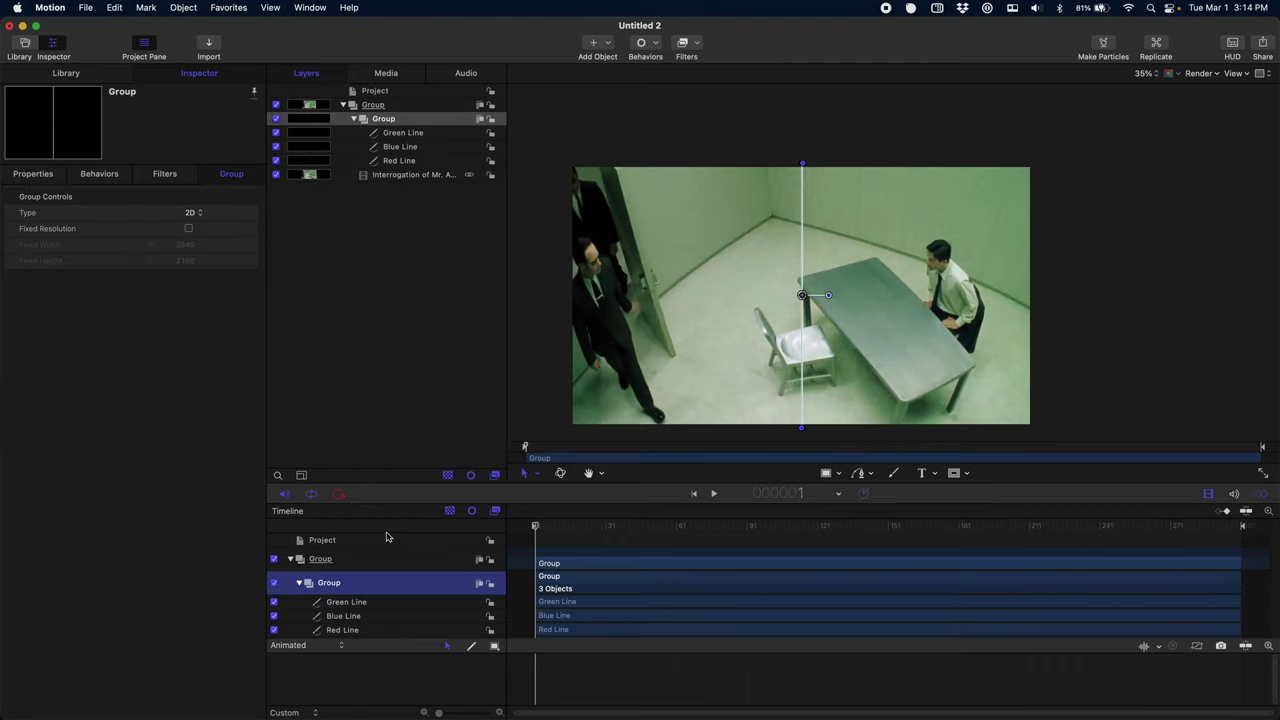
{"action": "double_click", "coordinate": [328, 583]}
{"action": "type", "text": "Pixel Lines"}
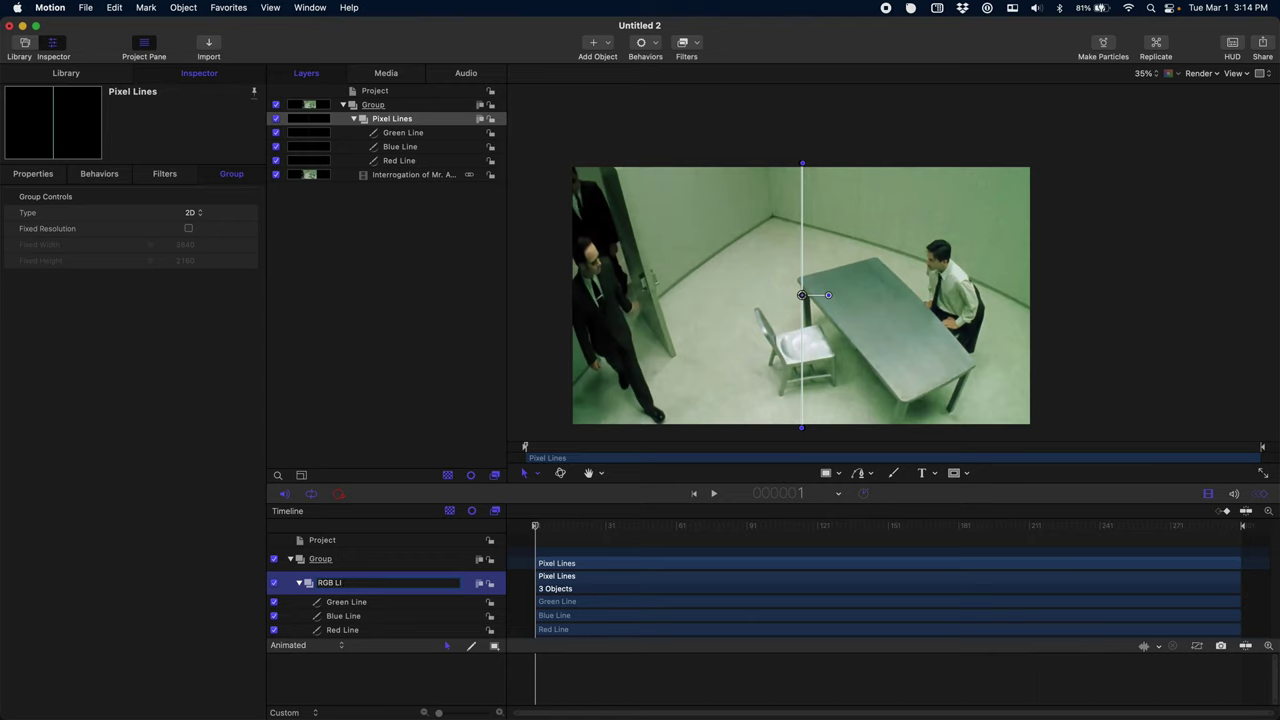
{"action": "key", "text": "Return"}
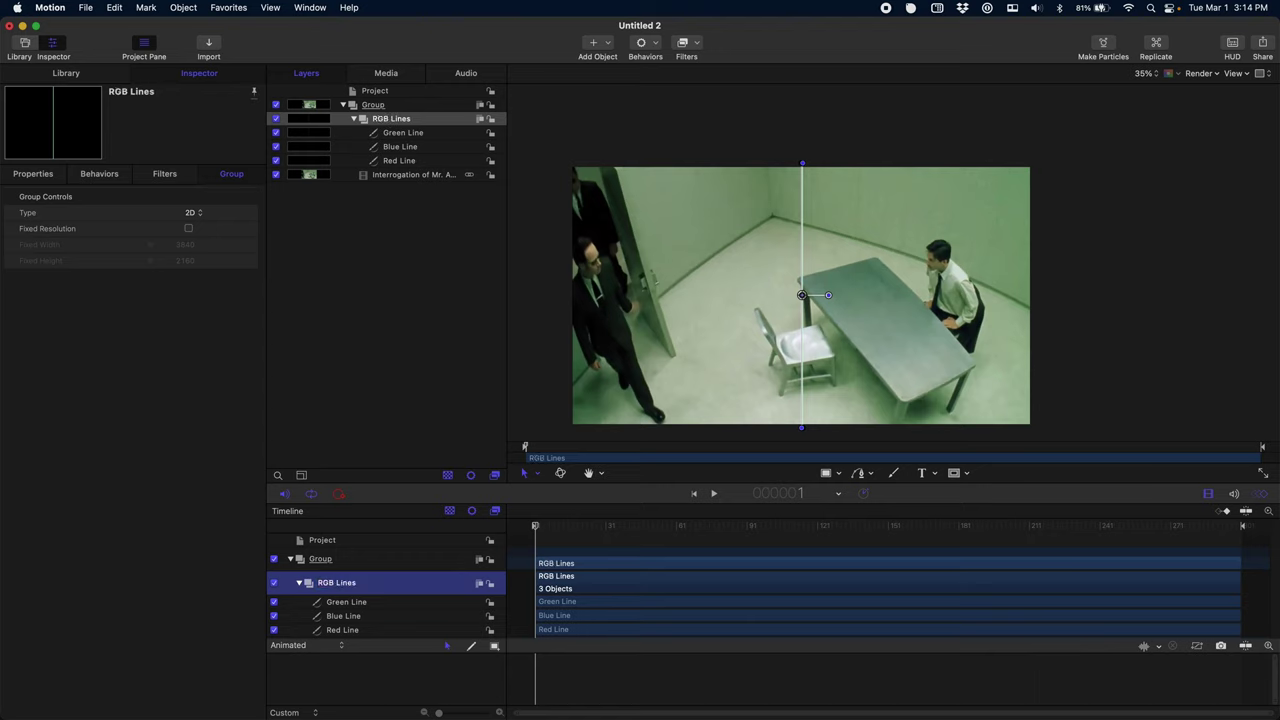
{"action": "left_click", "coordinate": [299, 583]}
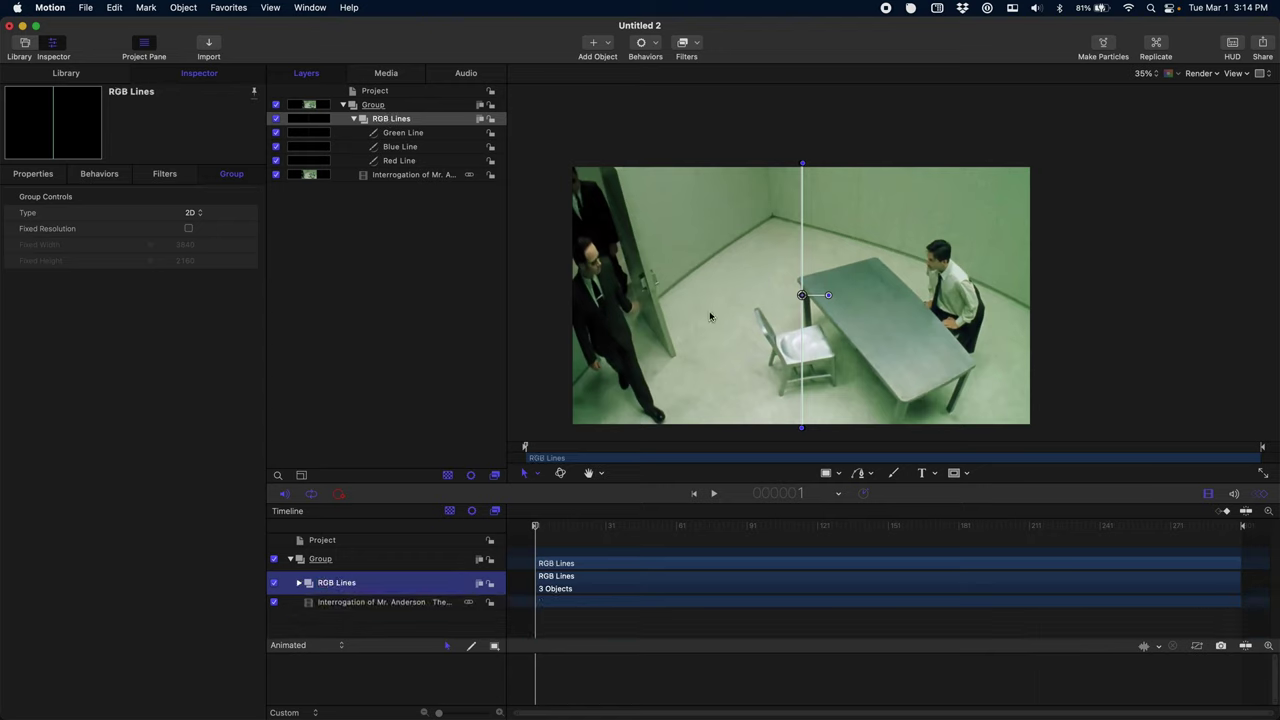
Replicate RGB Lines and move the new Group 1 above the interrogation clip
{"action": "left_click", "coordinate": [1155, 50]}
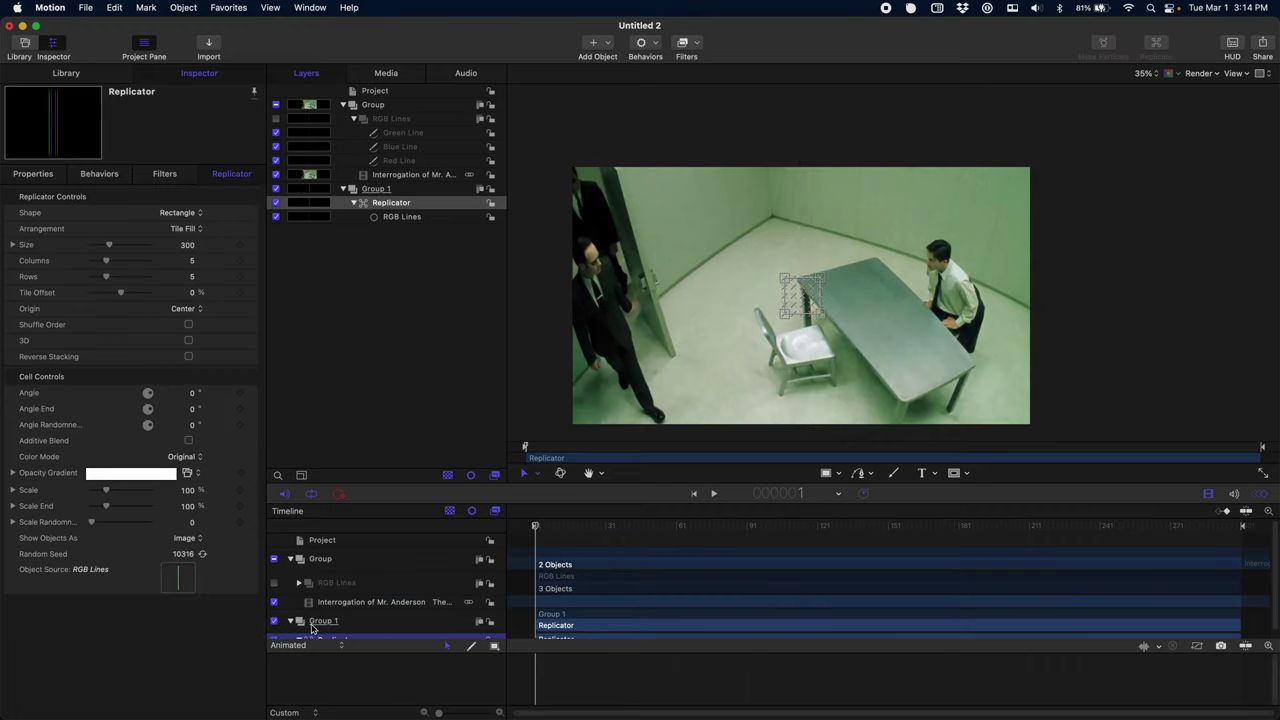
{"action": "left_click_drag", "start_coordinate": [312, 628], "coordinate": [326, 575]}
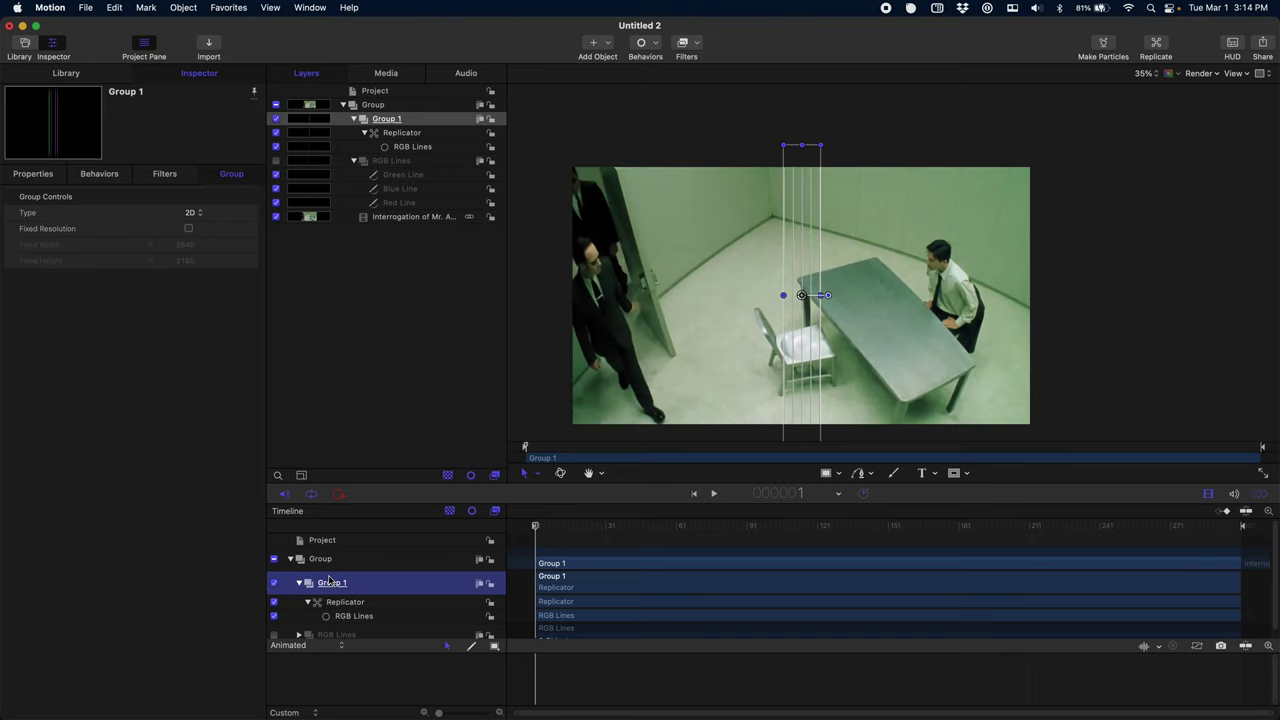
{"action": "scroll", "coordinate": [329, 578], "scroll_direction": "down", "scroll_amount": 1}
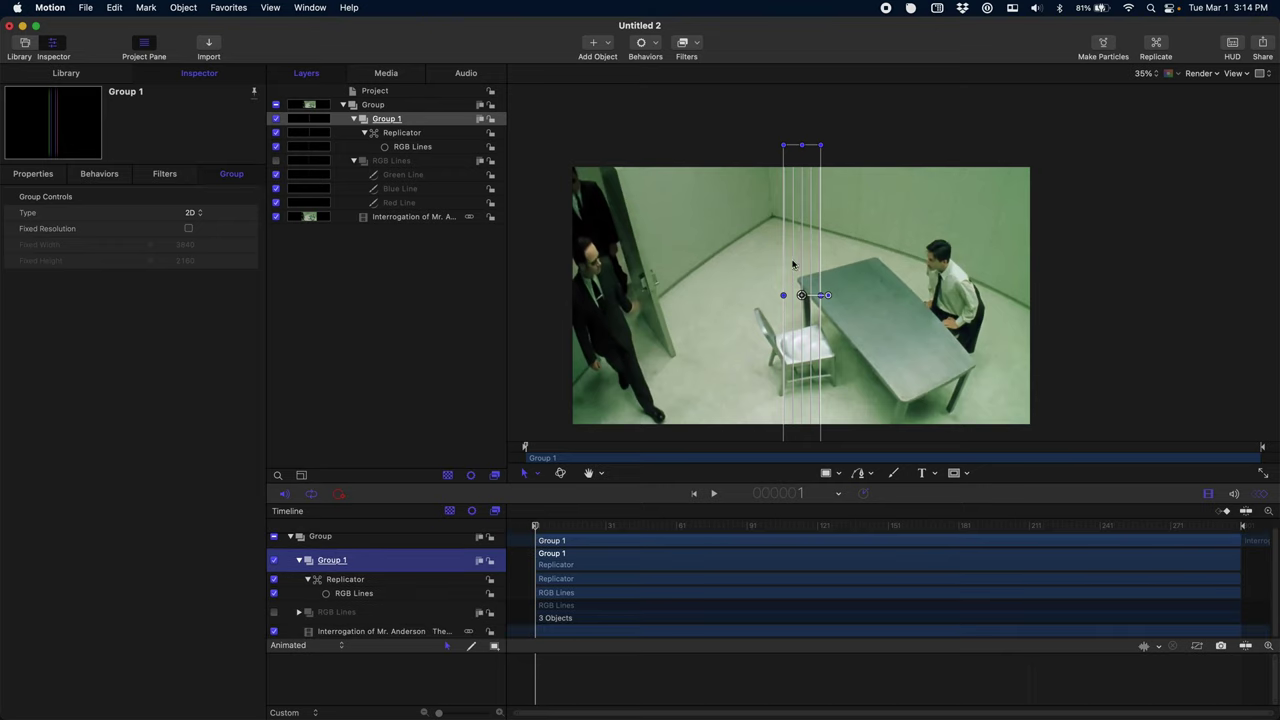
{"action": "left_click", "coordinate": [344, 580]}
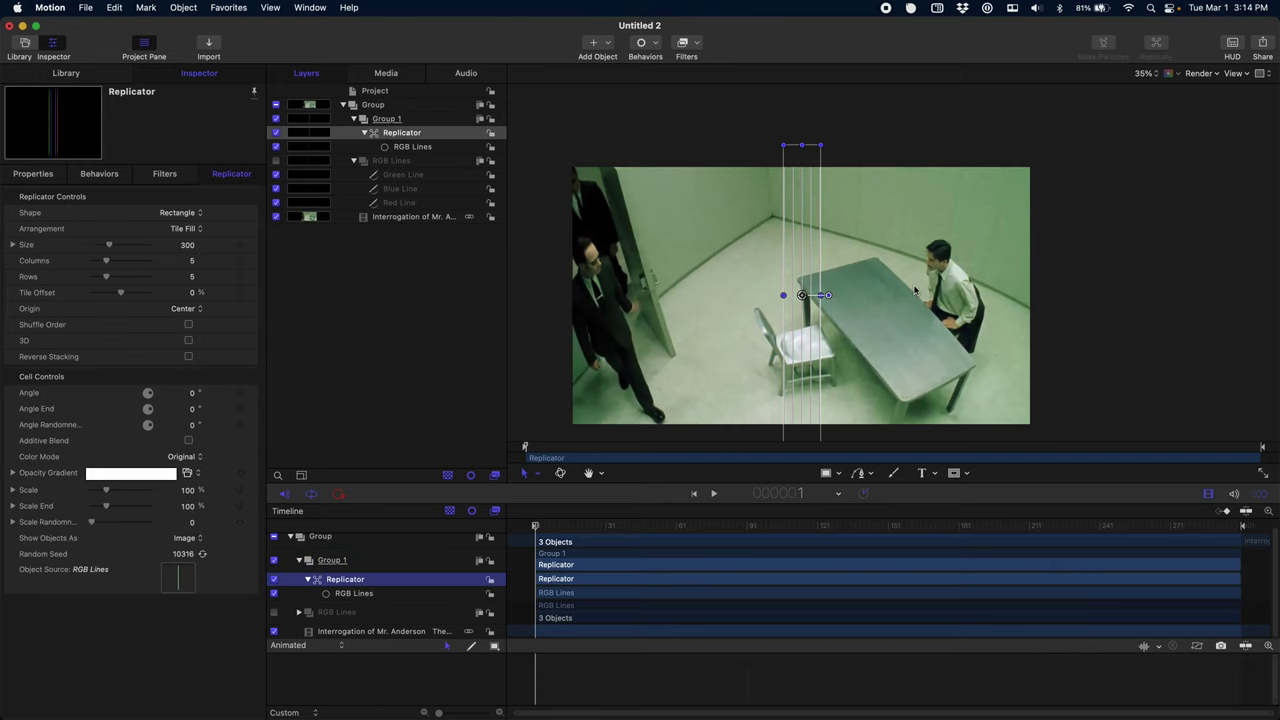
Set the Replicator to a Line shape from X -1920 to 1920 with about 119 points
{"action": "left_click", "coordinate": [168, 216]}
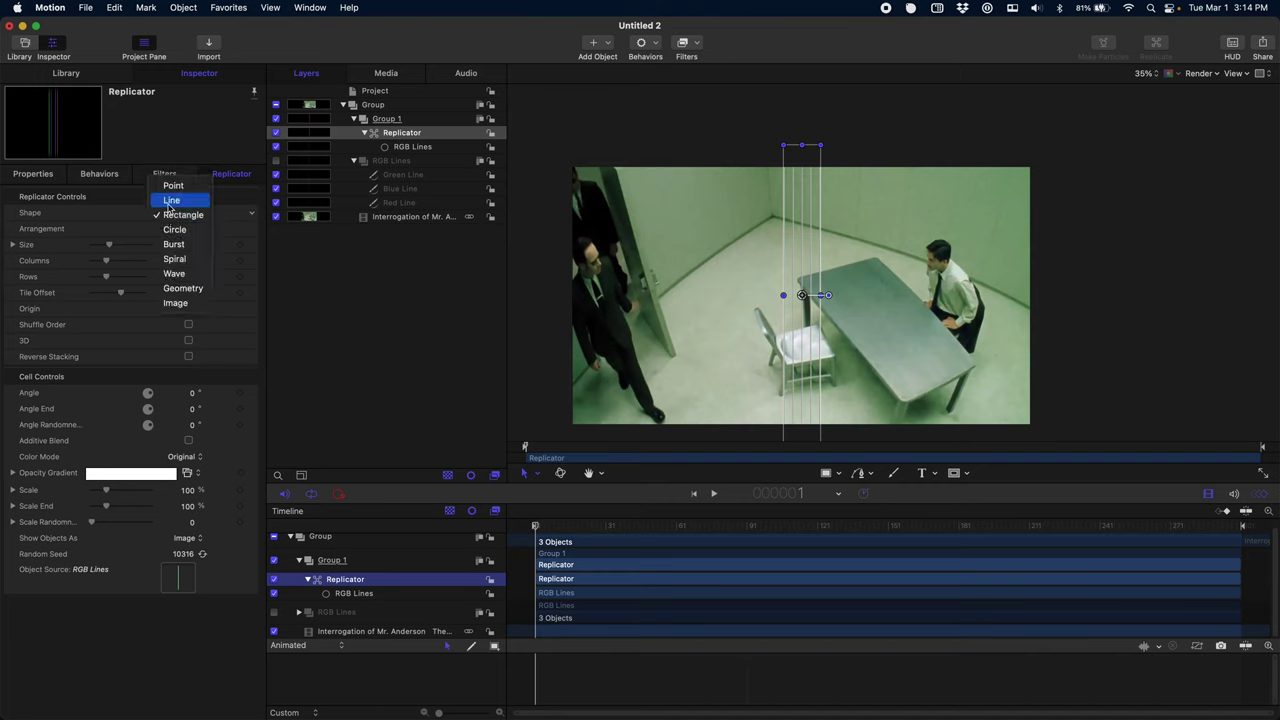
{"action": "left_click", "coordinate": [170, 201]}
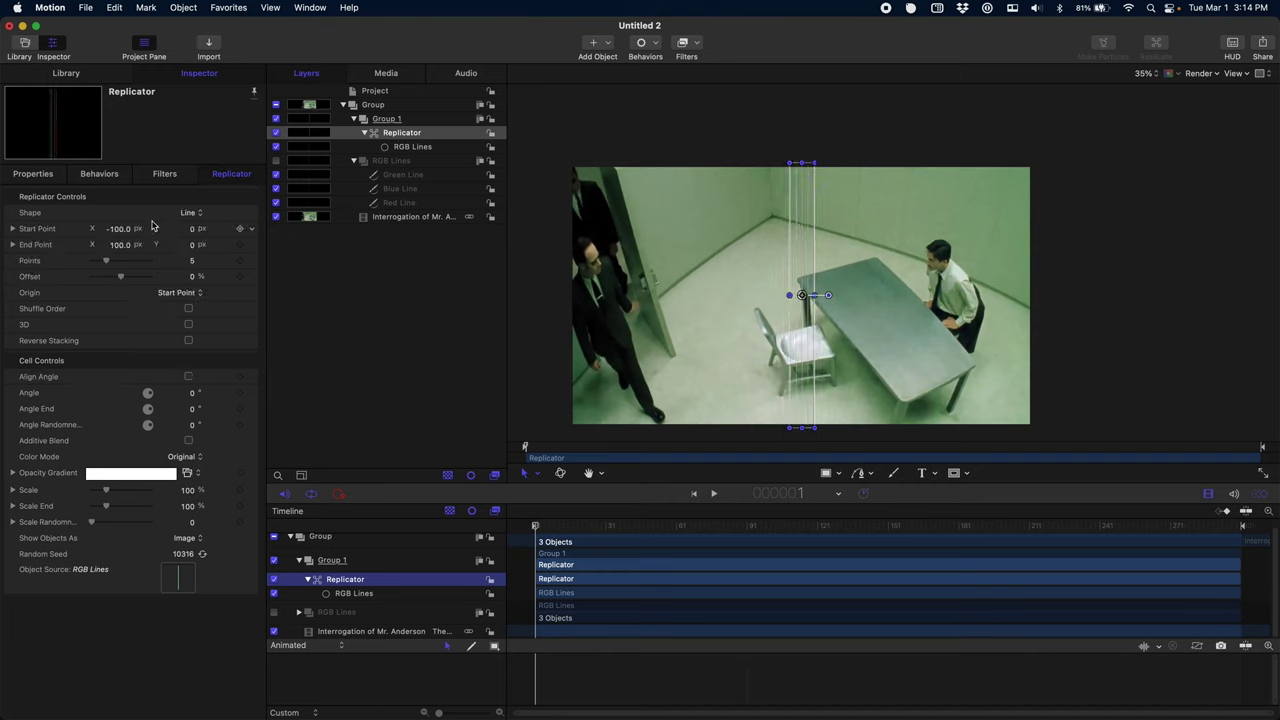
{"action": "left_click_drag", "start_coordinate": [115, 232], "coordinate": [61, 232]}
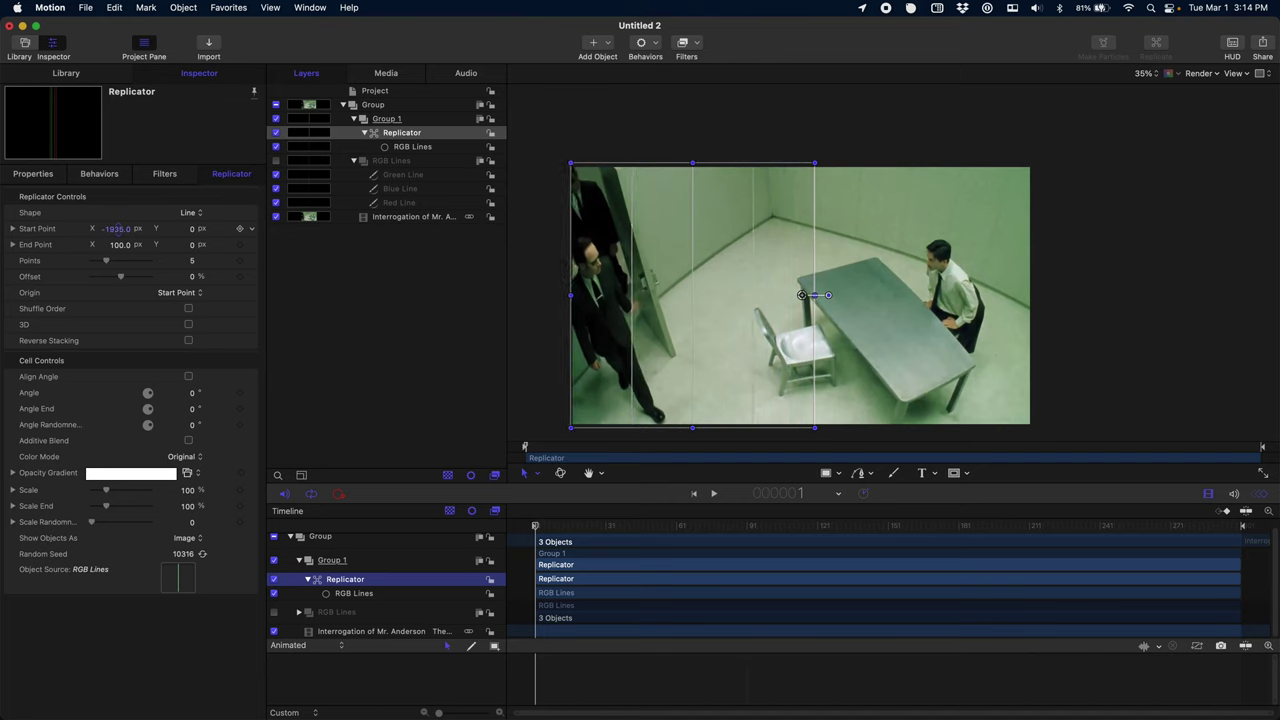
{"action": "left_click", "coordinate": [117, 229]}
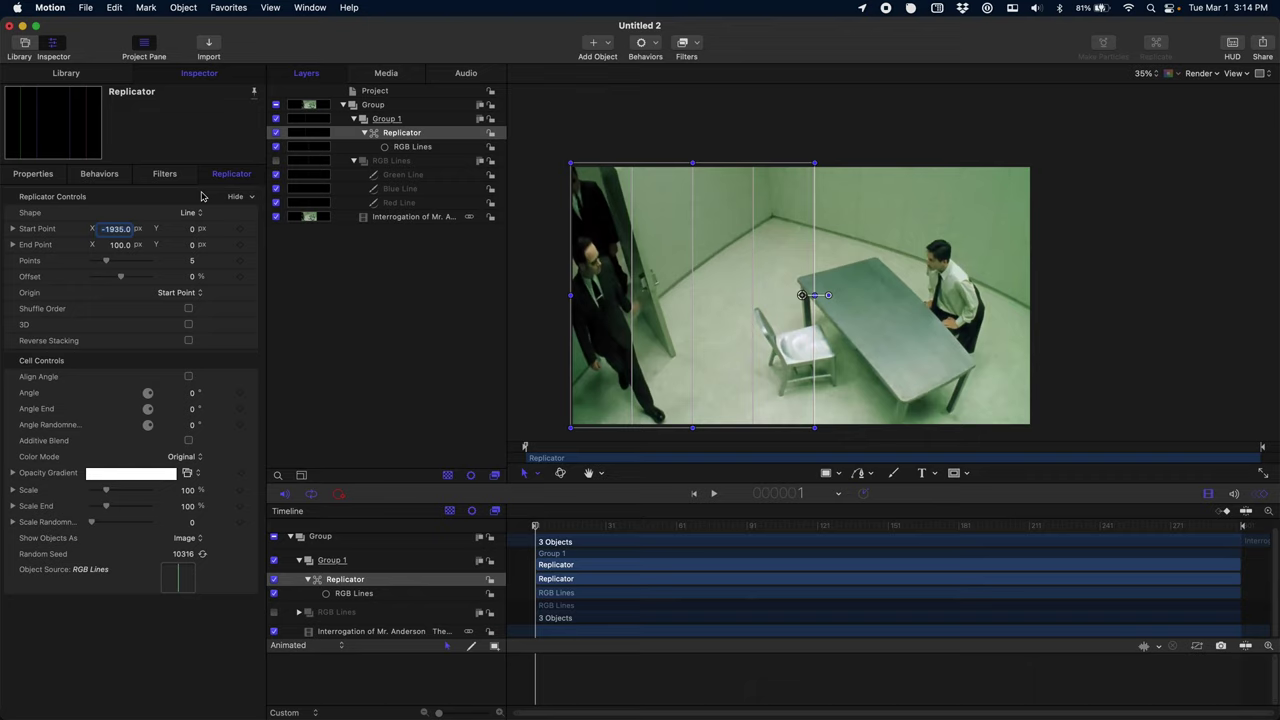
{"action": "type", "text": "-1920"}
{"action": "key", "text": "Return"}
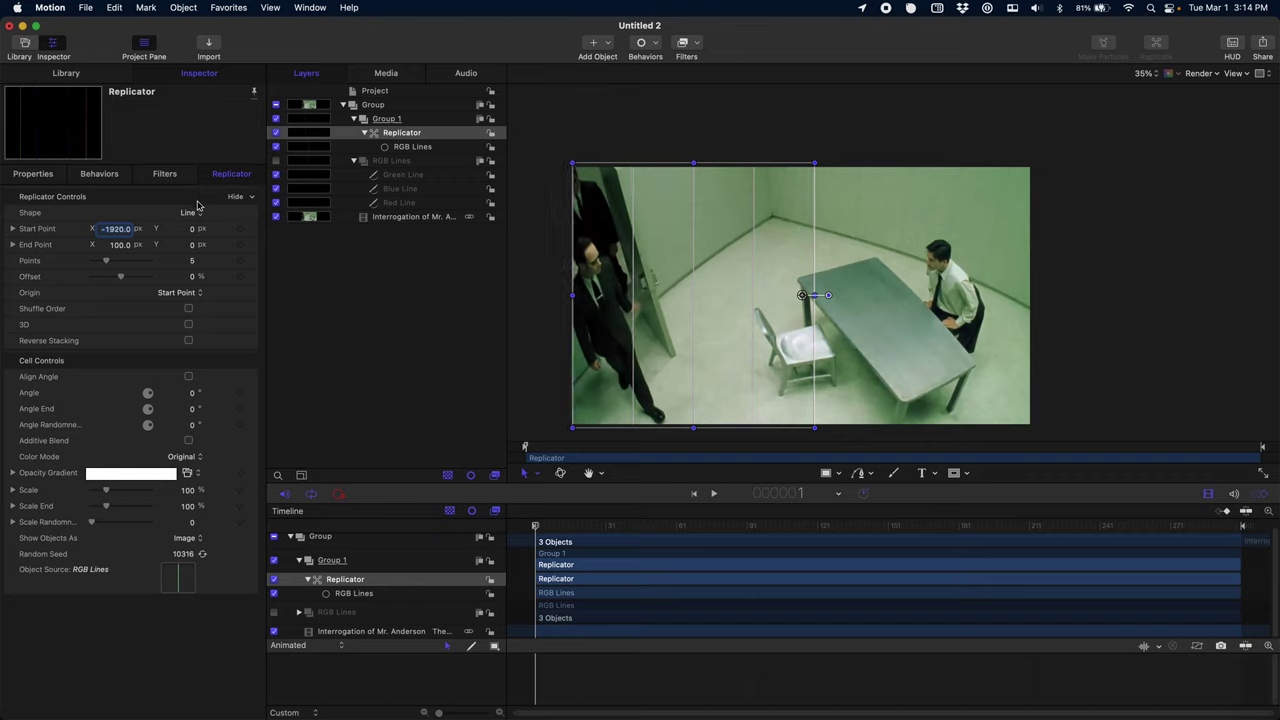
{"action": "left_click", "coordinate": [118, 245]}
{"action": "type", "text": "1920"}
{"action": "key", "text": "Return"}
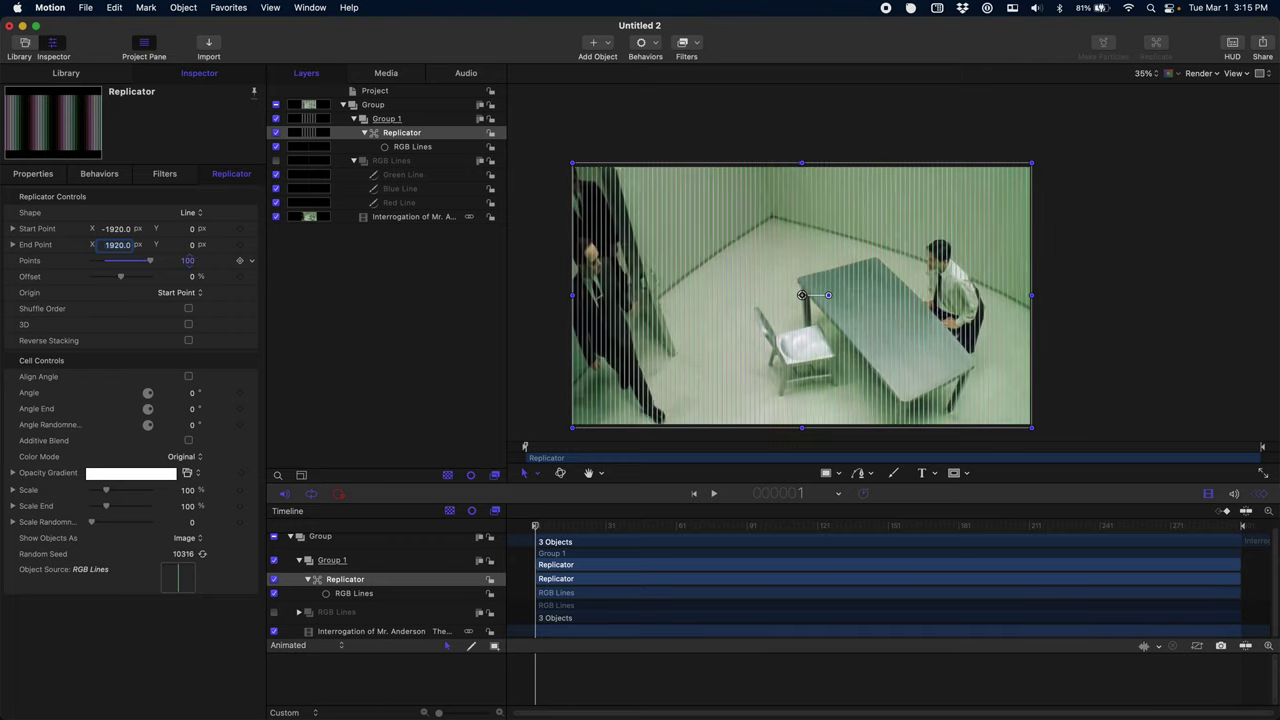
{"action": "left_click_drag", "start_coordinate": [187, 260], "coordinate": [206, 260]}
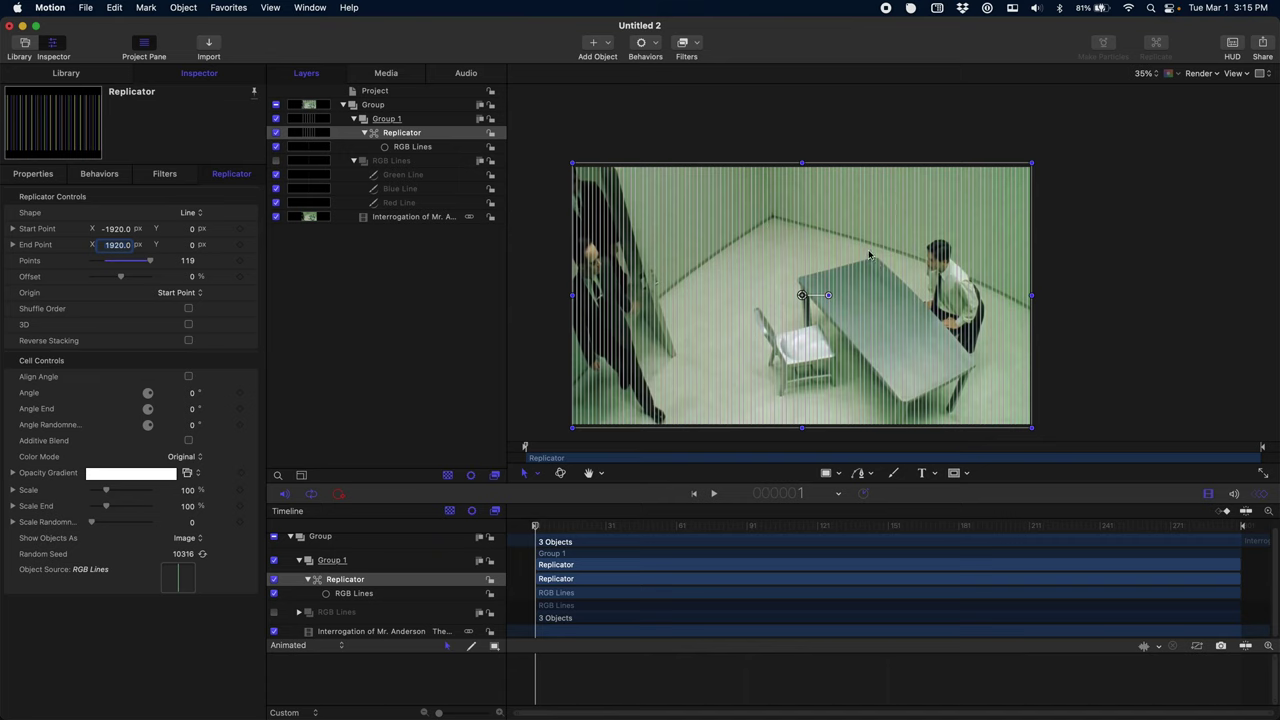
Set Group 1's Blend Mode to Soft Light in its Properties
{"action": "left_click", "coordinate": [376, 566]}
{"action": "left_click", "coordinate": [33, 174]}
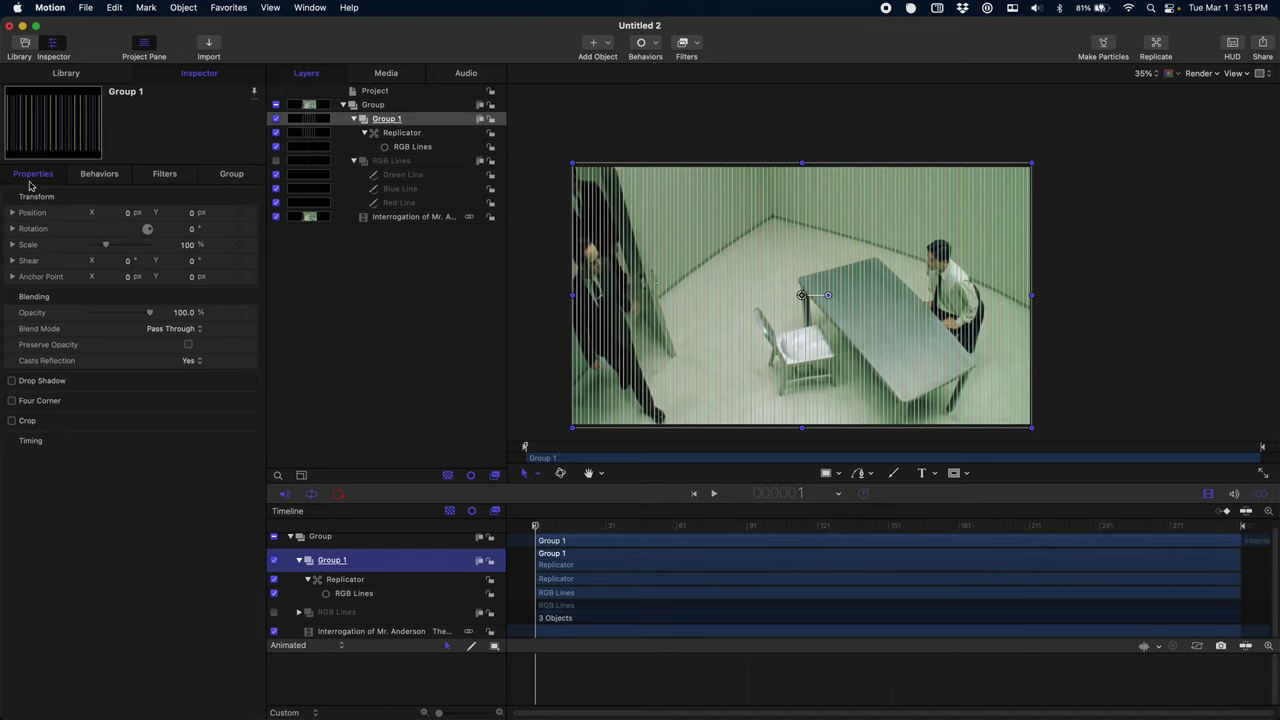
{"action": "left_click", "coordinate": [165, 329]}
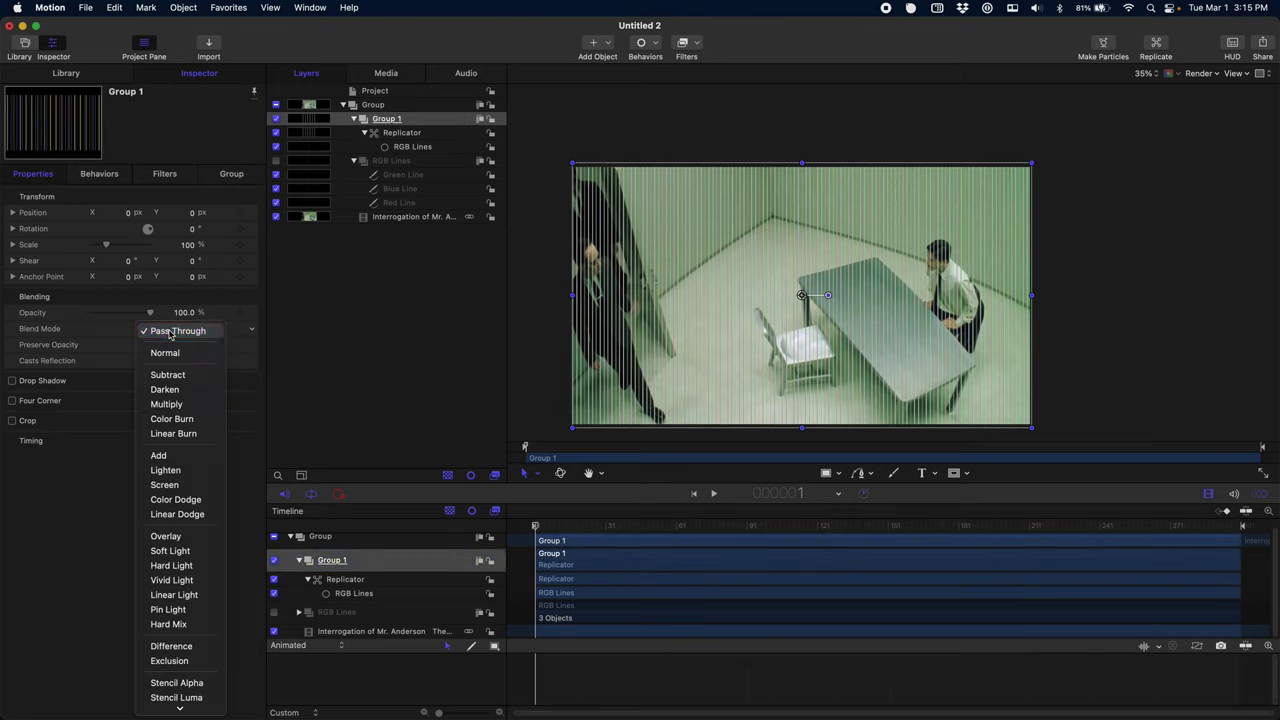
{"action": "left_click", "coordinate": [205, 557]}
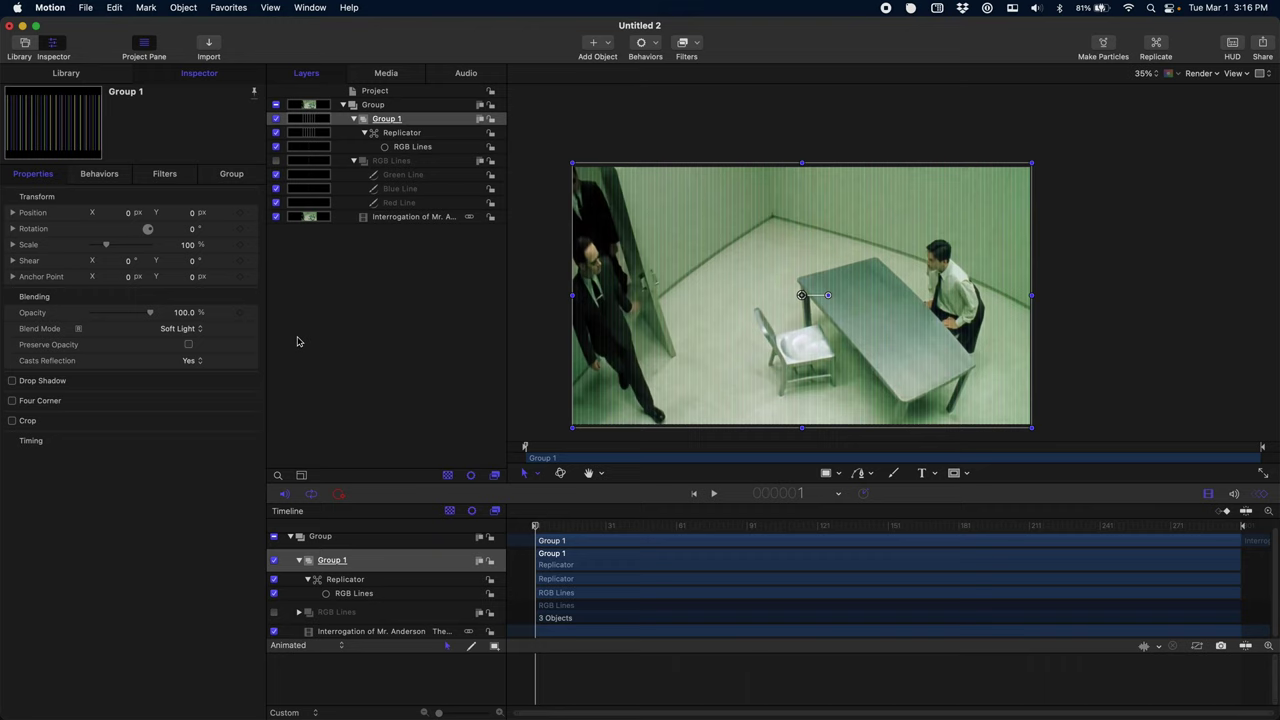
Apply Distortion > Bulge to Group 1, starting at Amount 300, Scale 0.5 and Mix 100%
{"action": "left_click", "coordinate": [686, 45]}
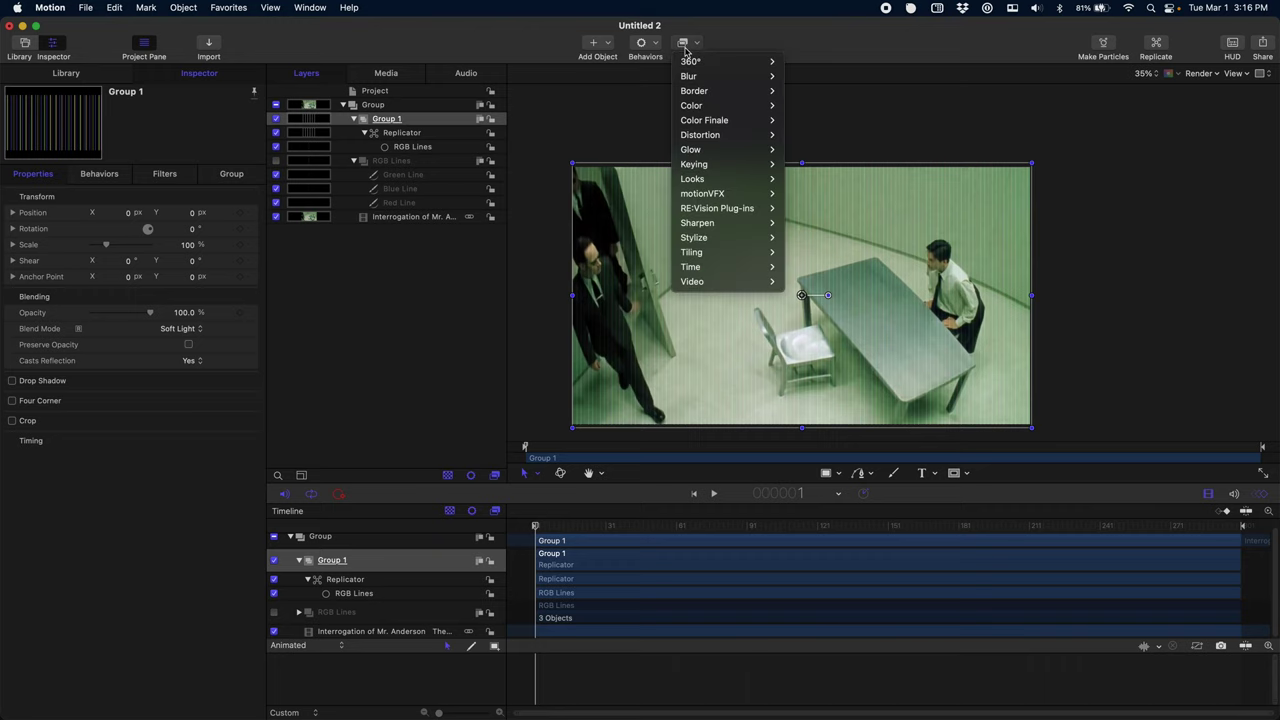
{"action": "mouse_move", "coordinate": [692, 94]}
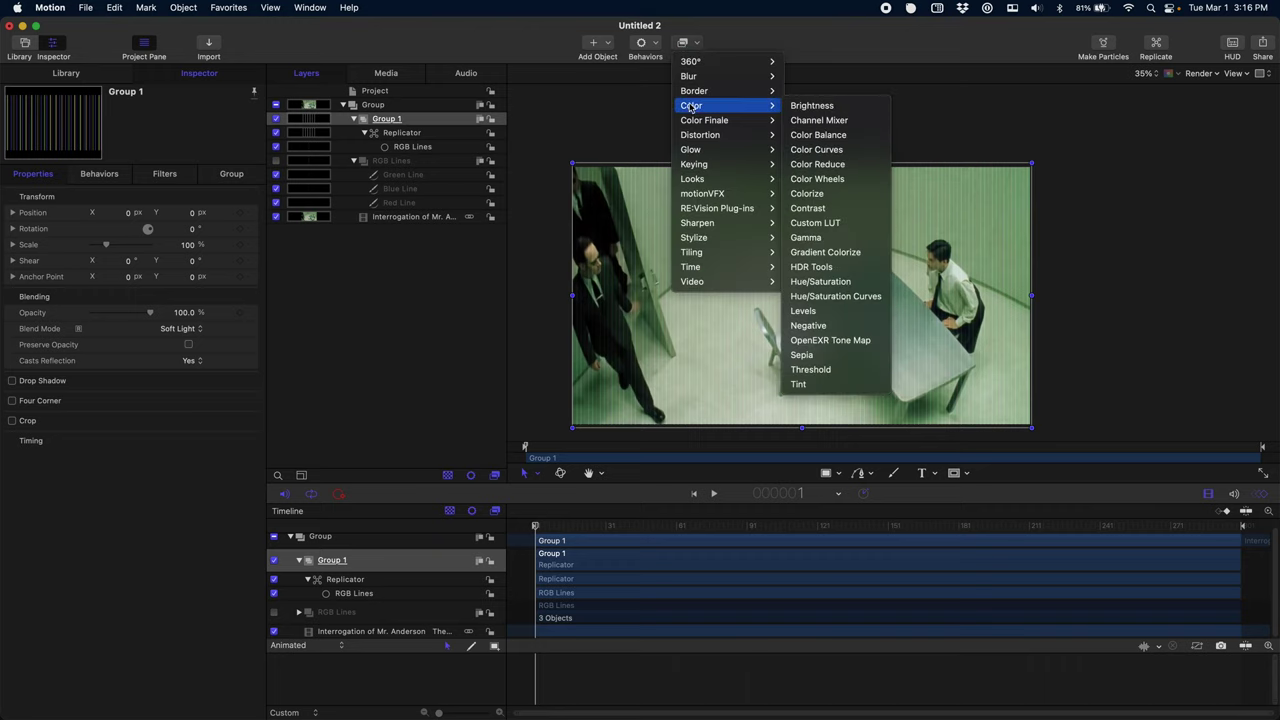
{"action": "mouse_move", "coordinate": [697, 165]}
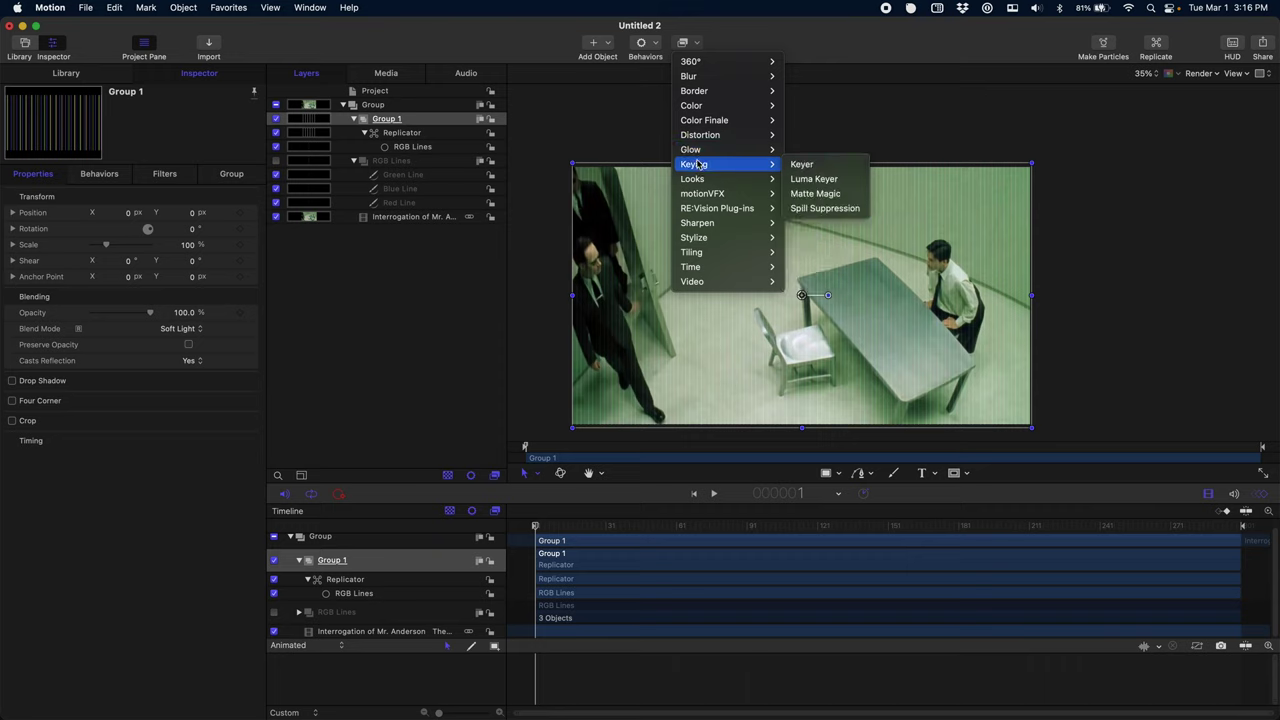
{"action": "mouse_move", "coordinate": [703, 139]}
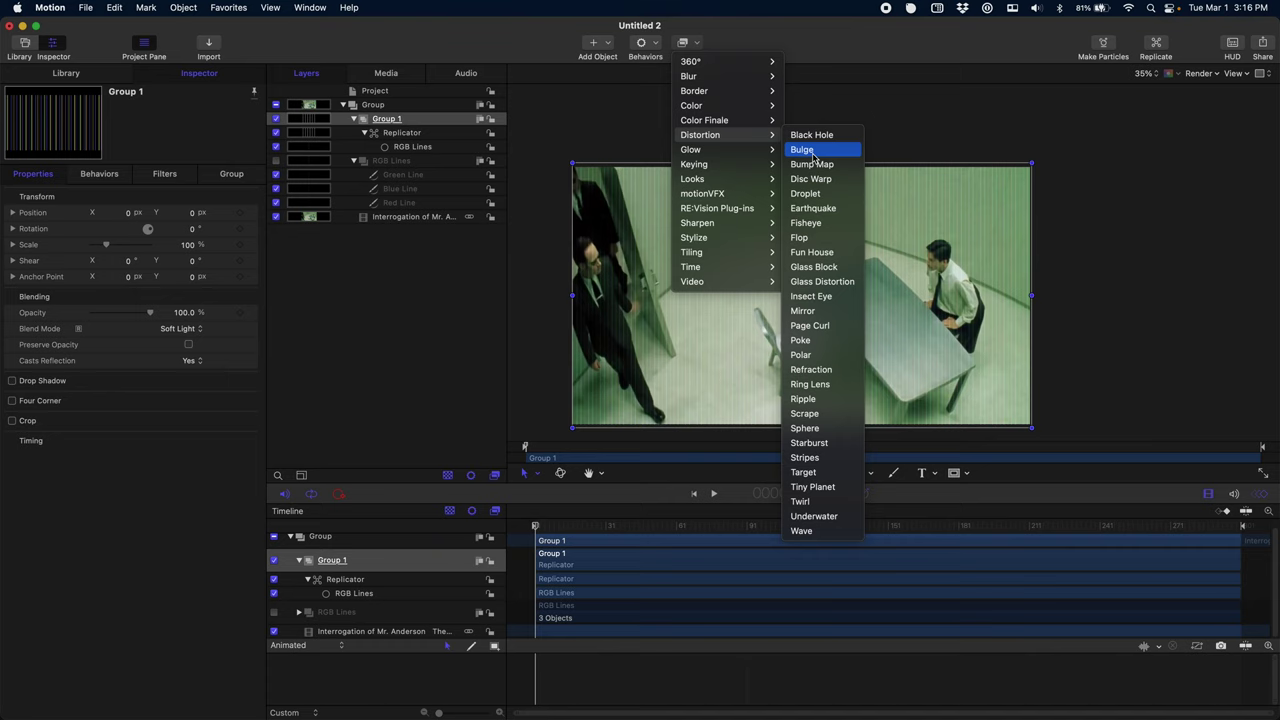
{"action": "left_click", "coordinate": [815, 153]}
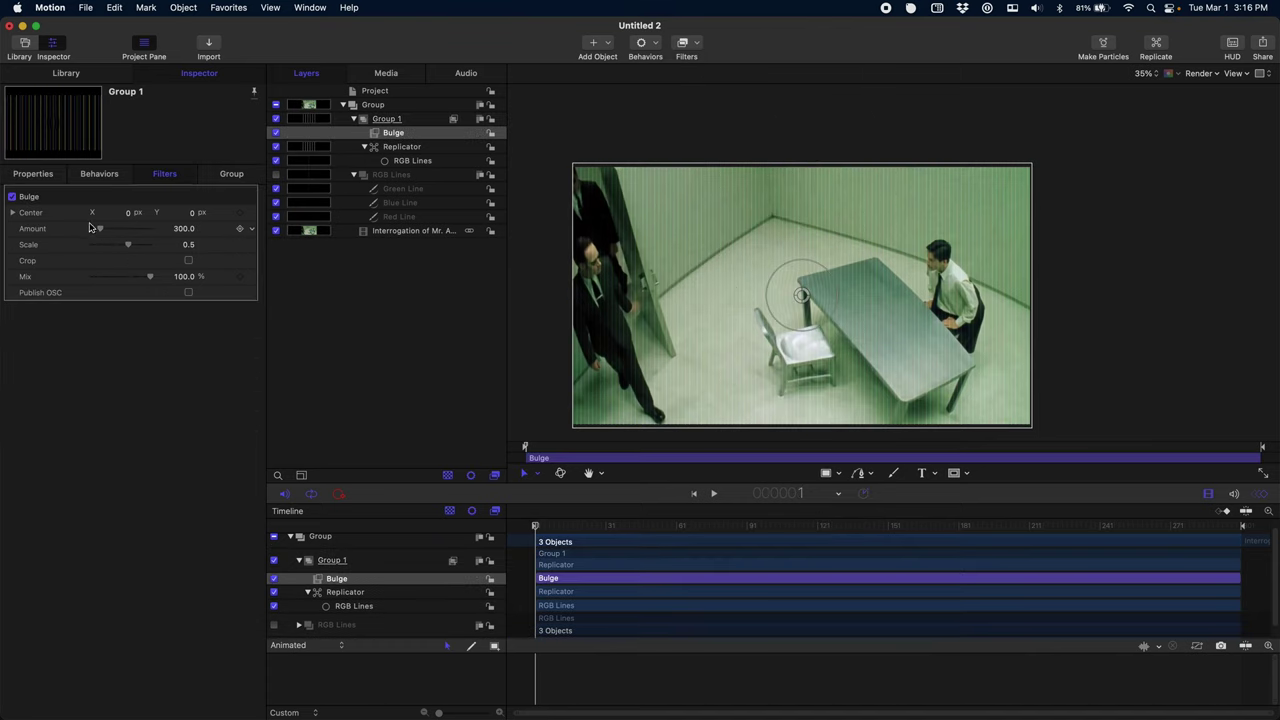
Set the Bulge filter's Amount to 4000 and its Scale to 0.01
{"action": "left_click_drag", "start_coordinate": [129, 249], "coordinate": [113, 251]}
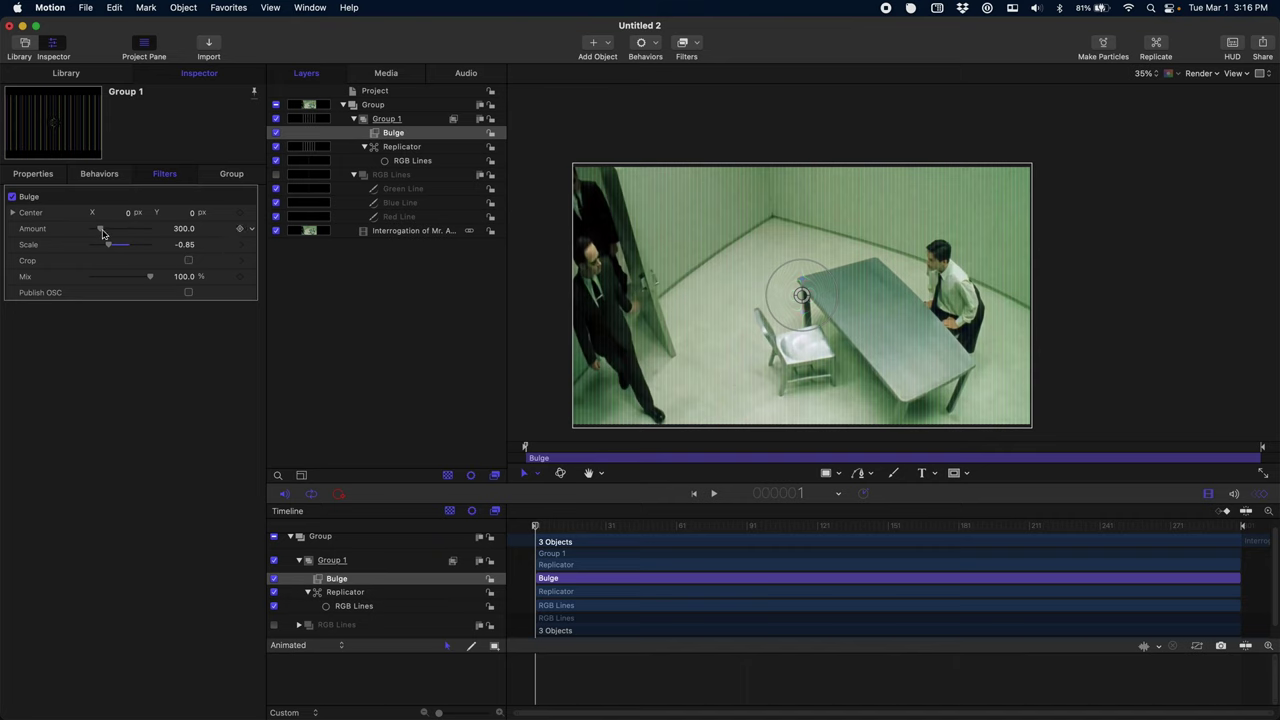
{"action": "left_click_drag", "start_coordinate": [101, 234], "coordinate": [154, 236]}
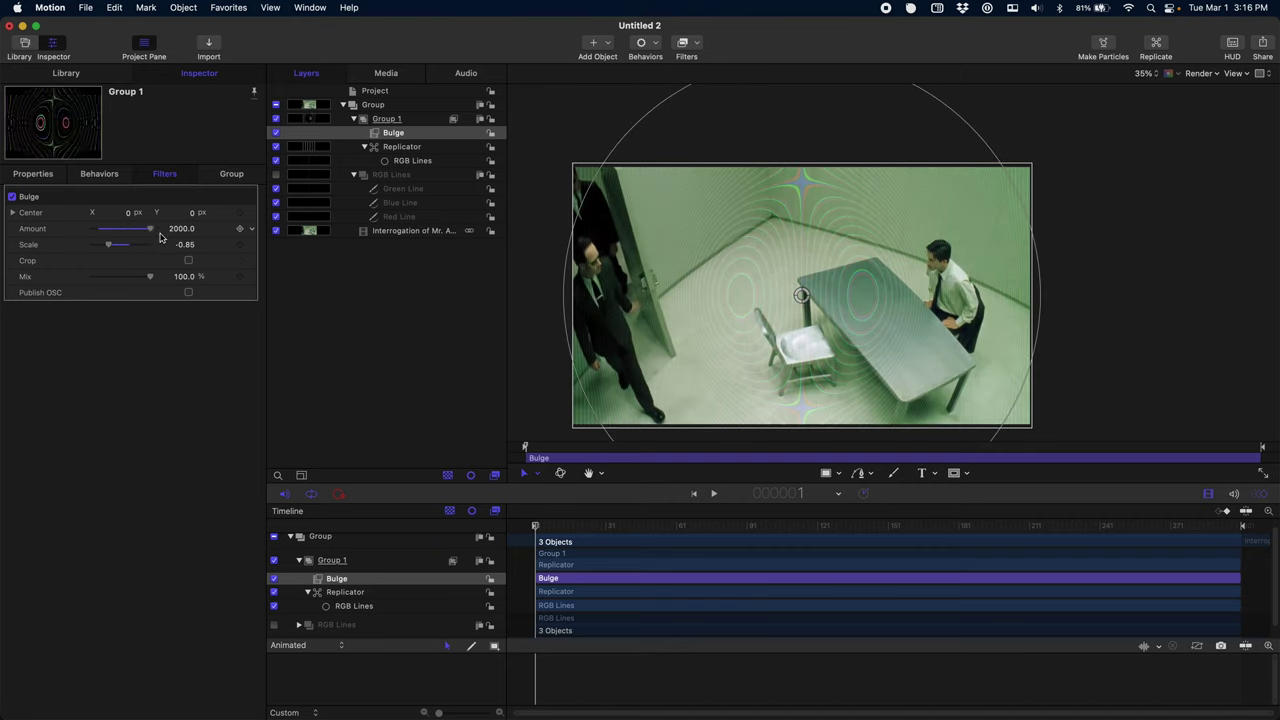
{"action": "double_click", "coordinate": [180, 232]}
{"action": "type", "text": "4000"}
{"action": "key", "text": "Return"}
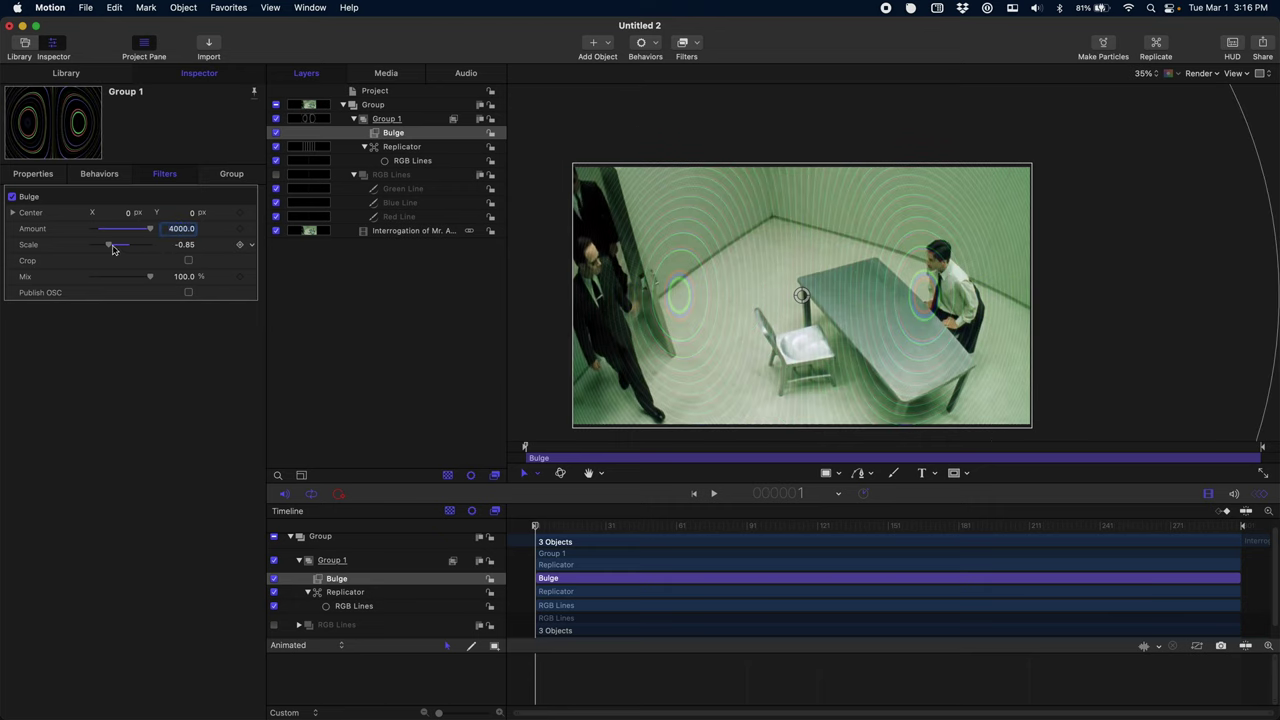
{"action": "left_click_drag", "start_coordinate": [116, 249], "coordinate": [121, 249]}
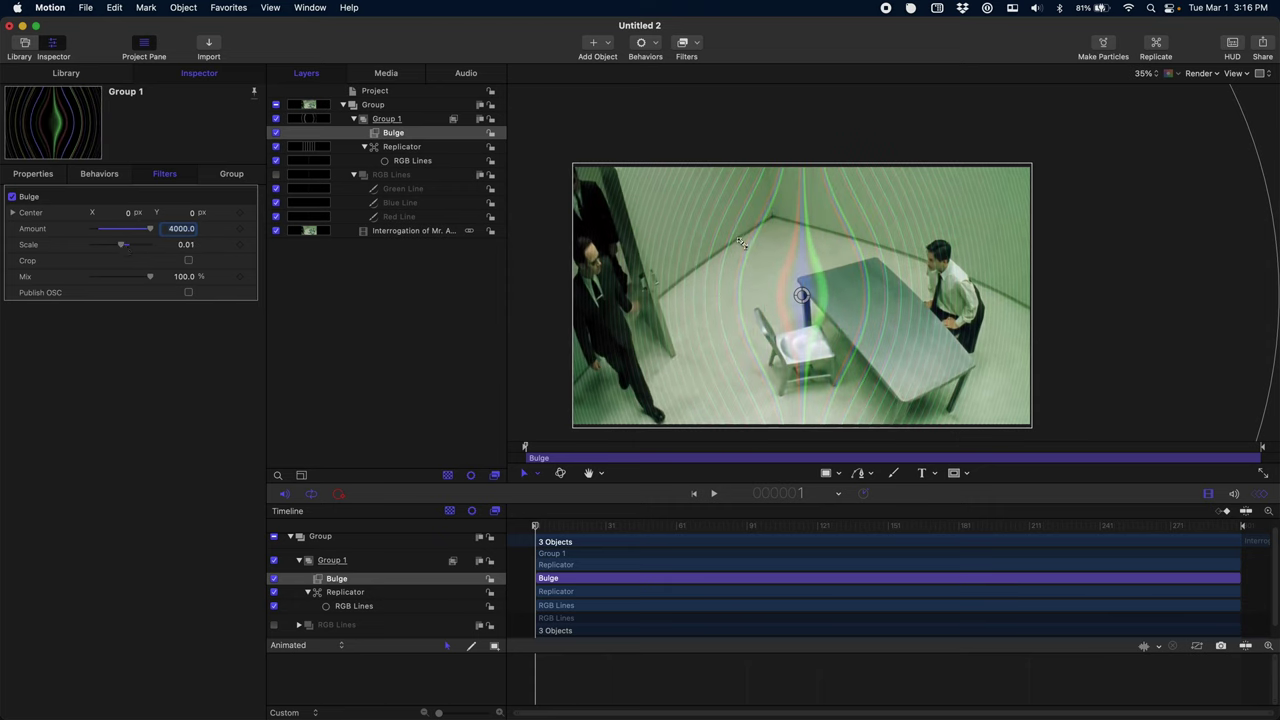
Select the Replicator and scrub its Points value up to 250
{"action": "left_click", "coordinate": [366, 592]}
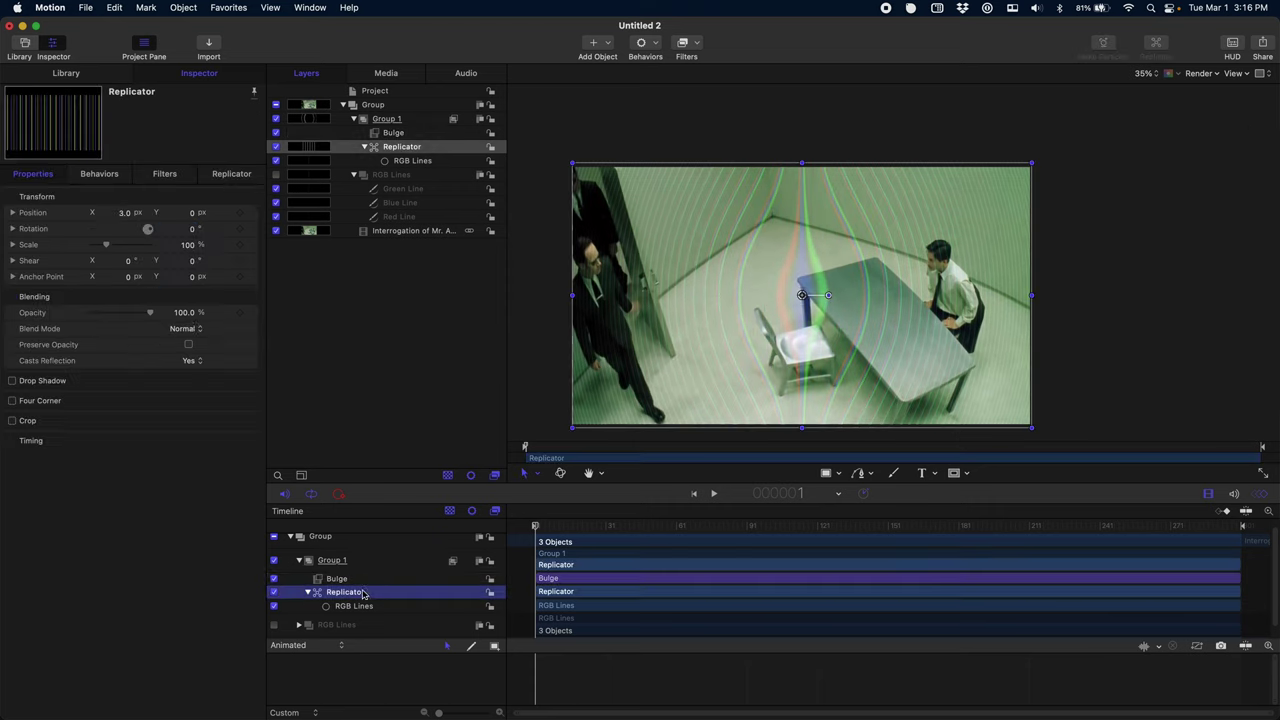
{"action": "left_click", "coordinate": [231, 174]}
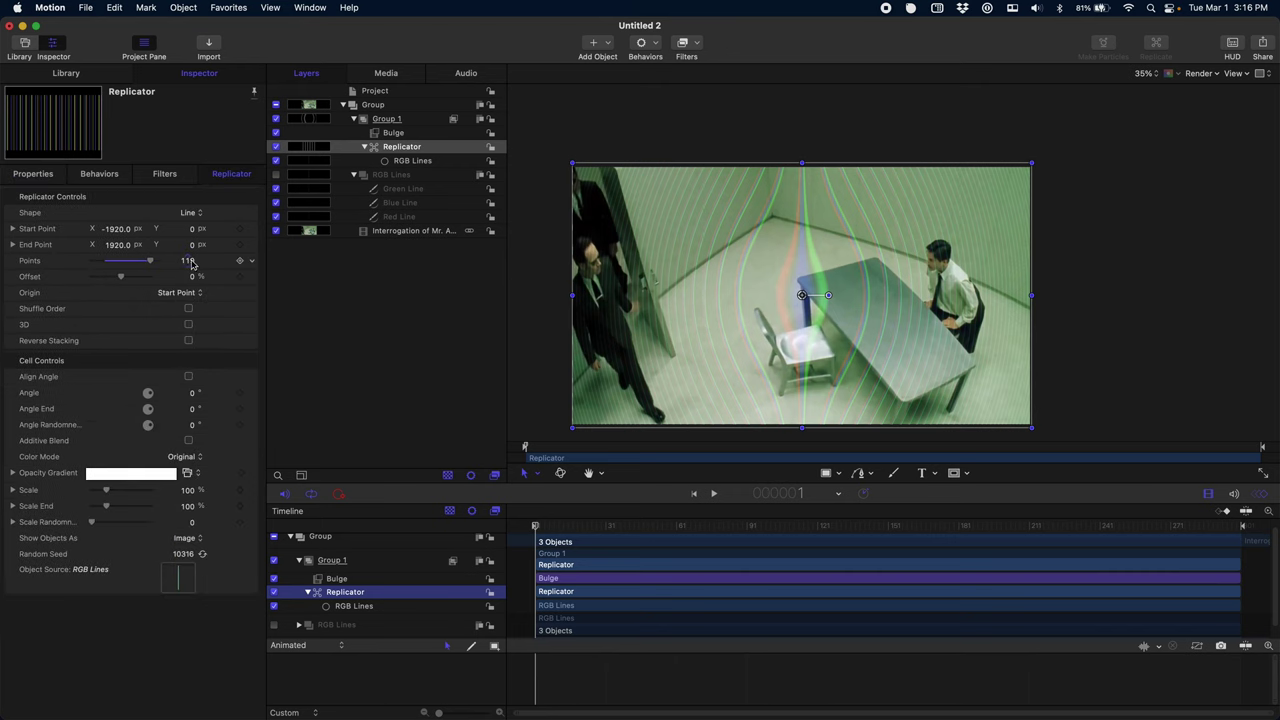
{"action": "left_click_drag", "start_coordinate": [192, 263], "coordinate": [306, 263]}
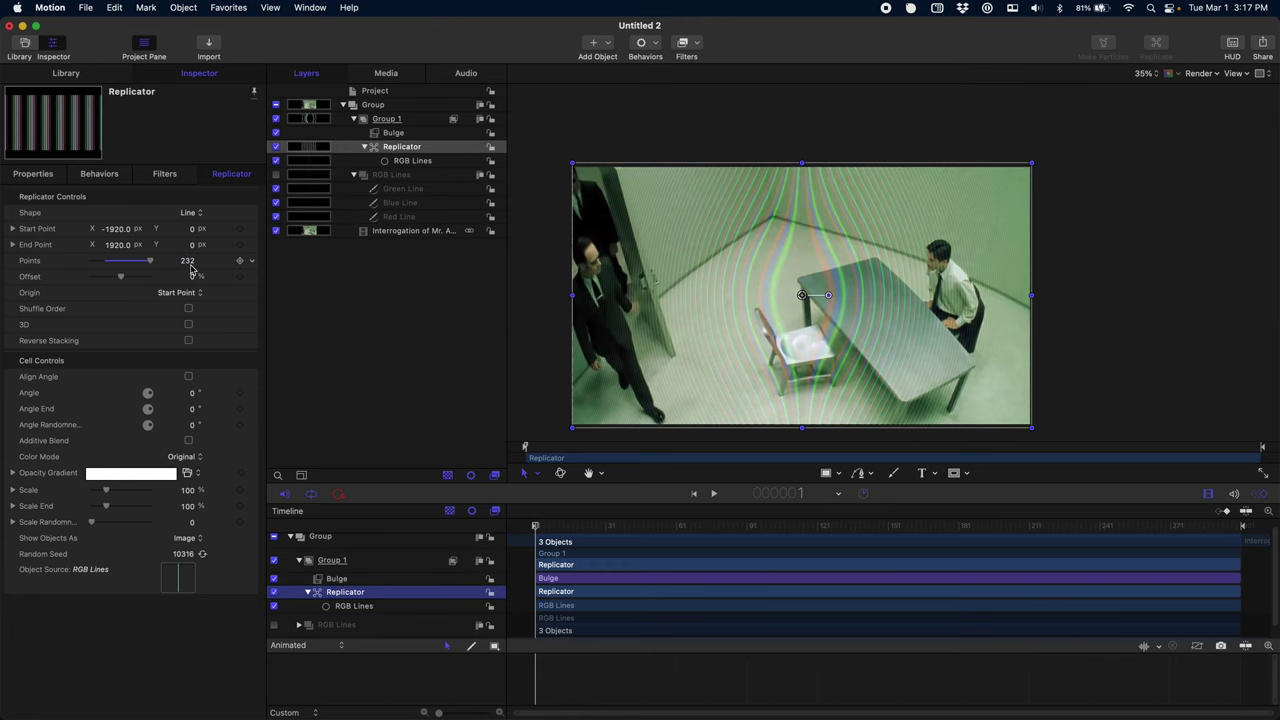
{"action": "mouse_move", "coordinate": [188, 266]}
{"action": "left_mouse_down"}
{"action": "mouse_move", "coordinate": [204, 266]}
{"action": "mouse_move", "coordinate": [188, 265]}
{"action": "left_mouse_up"}
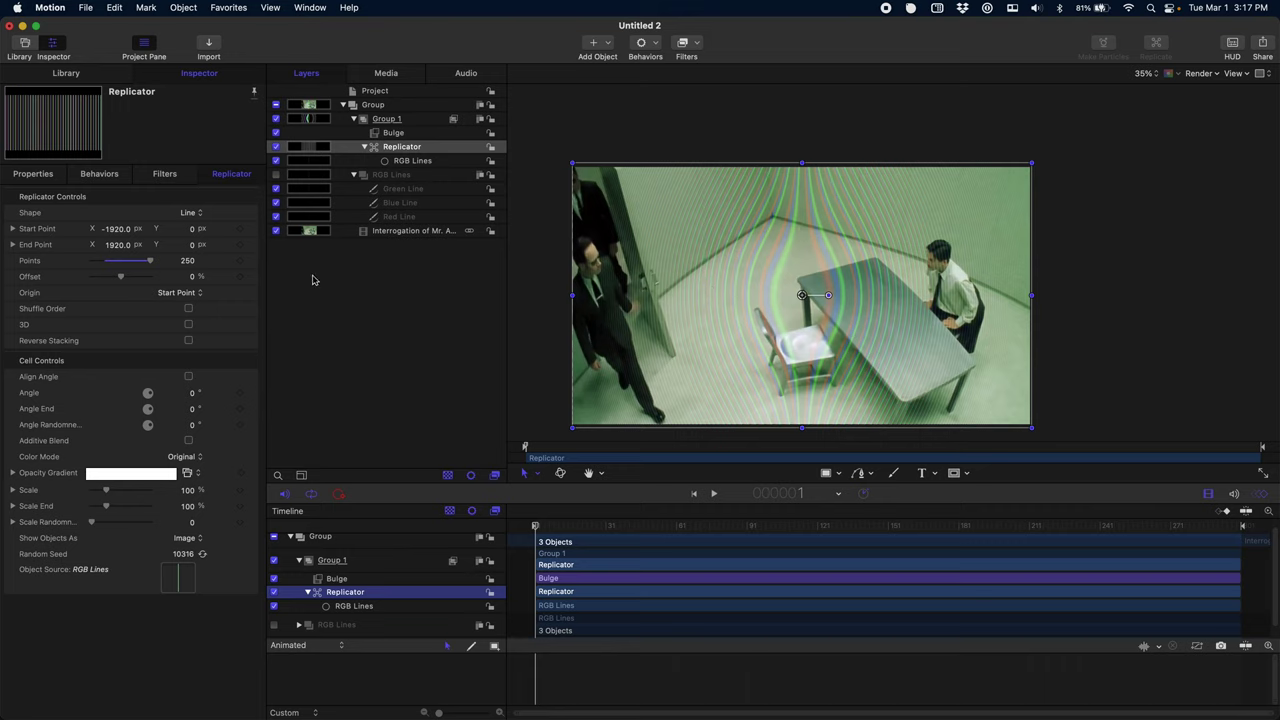
Select the Bulge filter and change its Scale to 0.25
{"action": "left_click", "coordinate": [352, 578]}
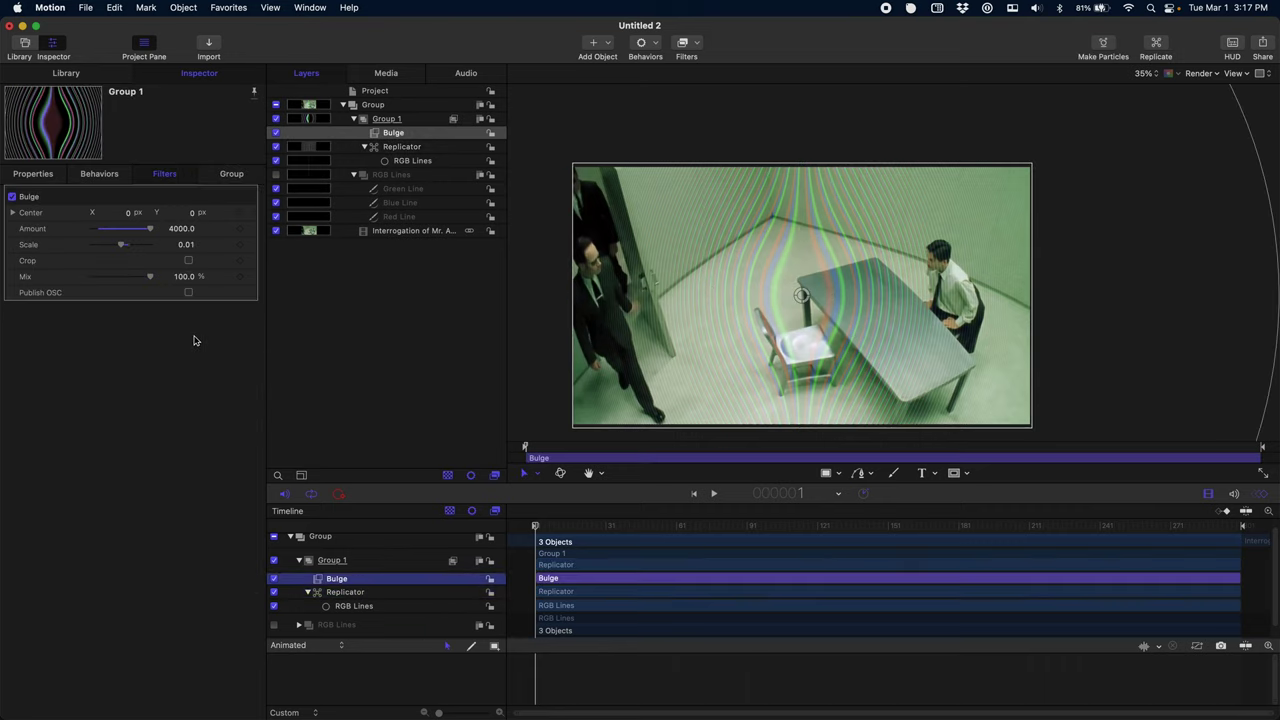
{"action": "mouse_move", "coordinate": [122, 248]}
{"action": "left_mouse_down"}
{"action": "mouse_move", "coordinate": [102, 252]}
{"action": "mouse_move", "coordinate": [137, 250]}
{"action": "left_mouse_up"}
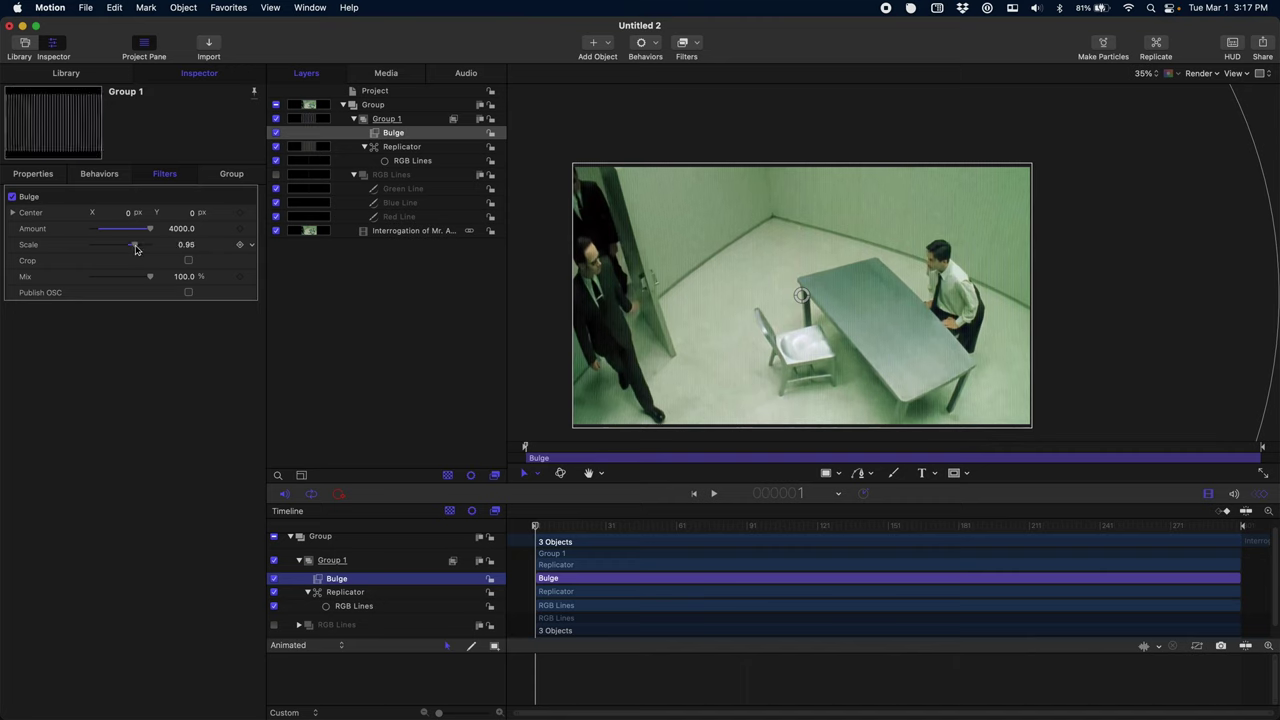
{"action": "left_click_drag", "start_coordinate": [136, 250], "coordinate": [128, 250]}
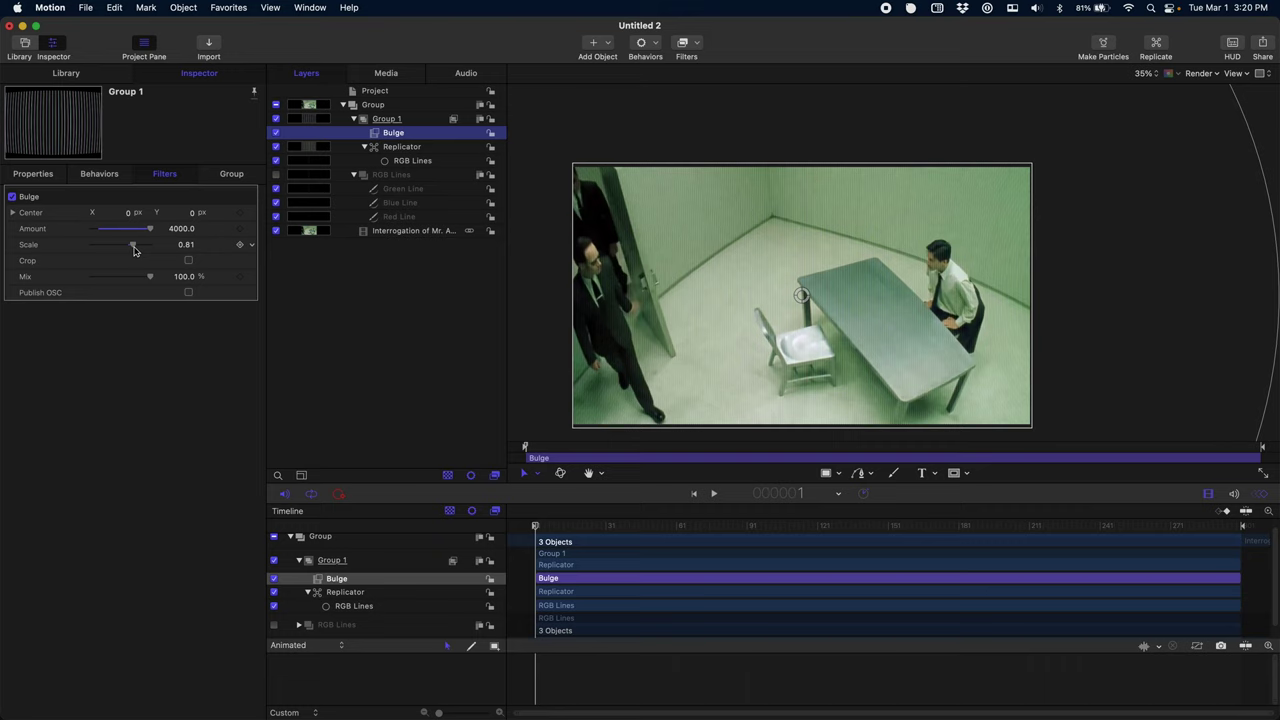
{"action": "left_click", "coordinate": [186, 244]}
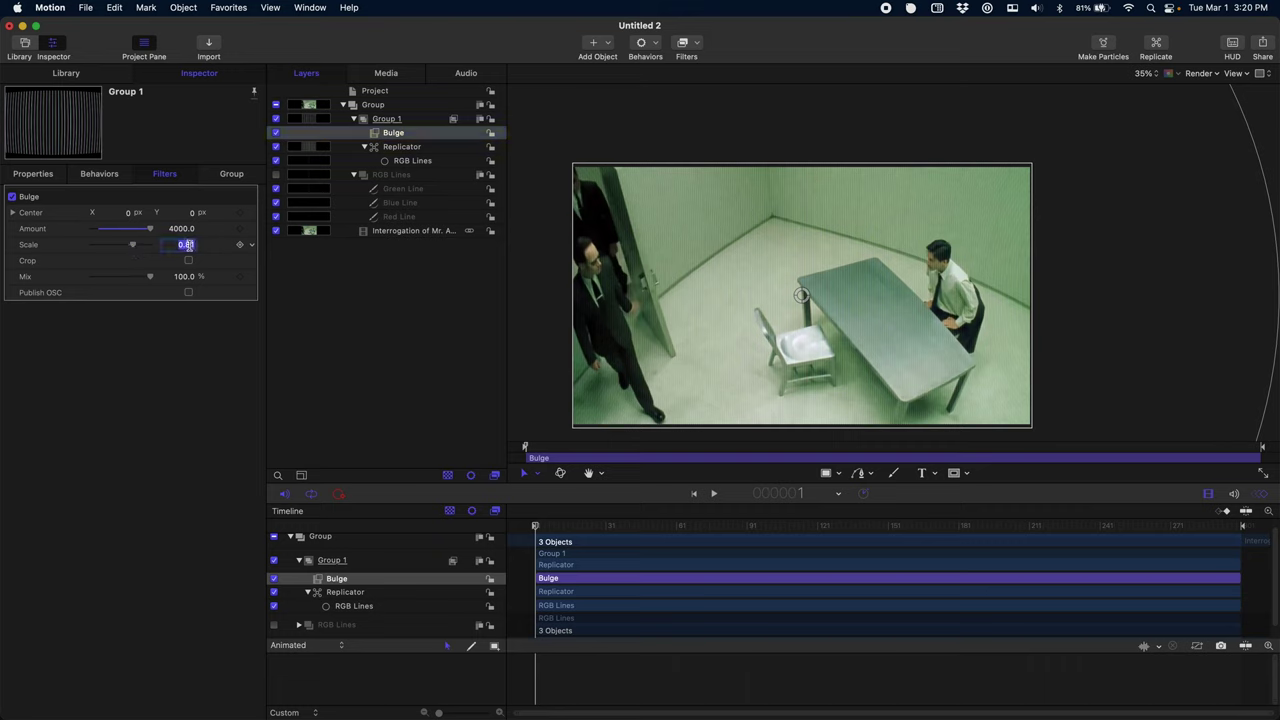
{"action": "key", "text": "Return"}
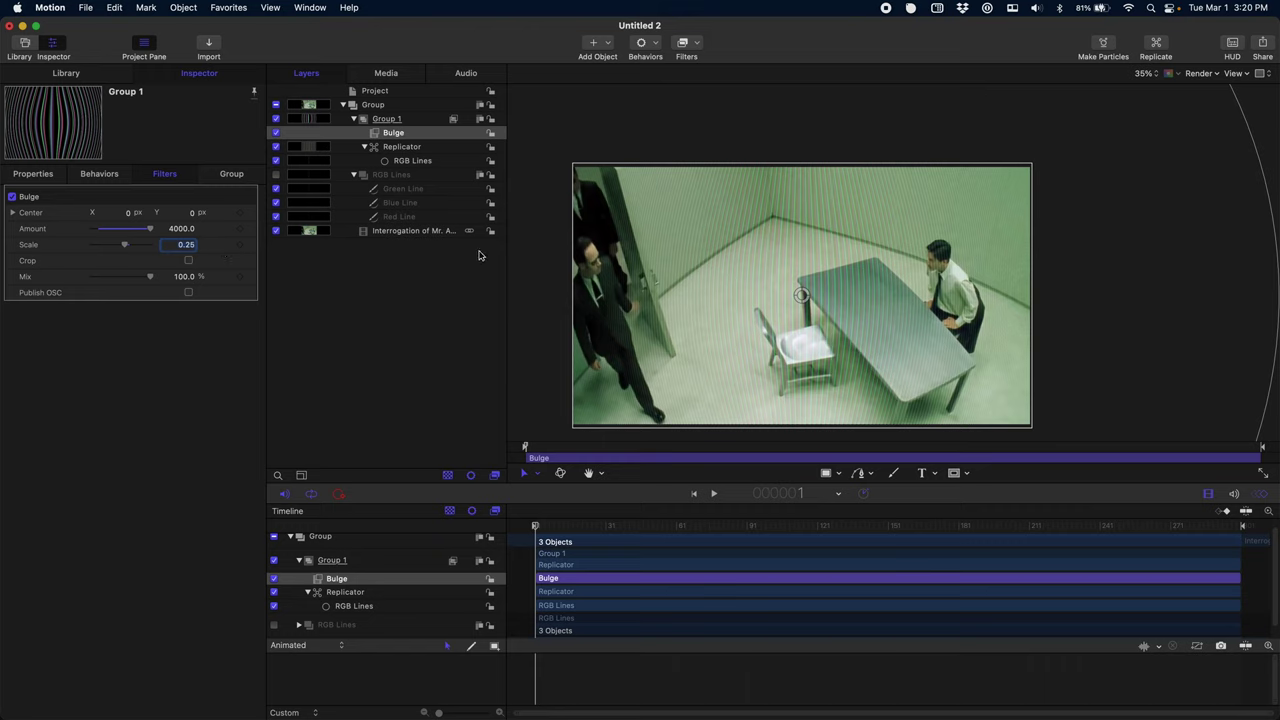
Add an Oscillate parameter behaviour to the Bulge Scale and adjust its phase
{"action": "left_click", "coordinate": [249, 247]}
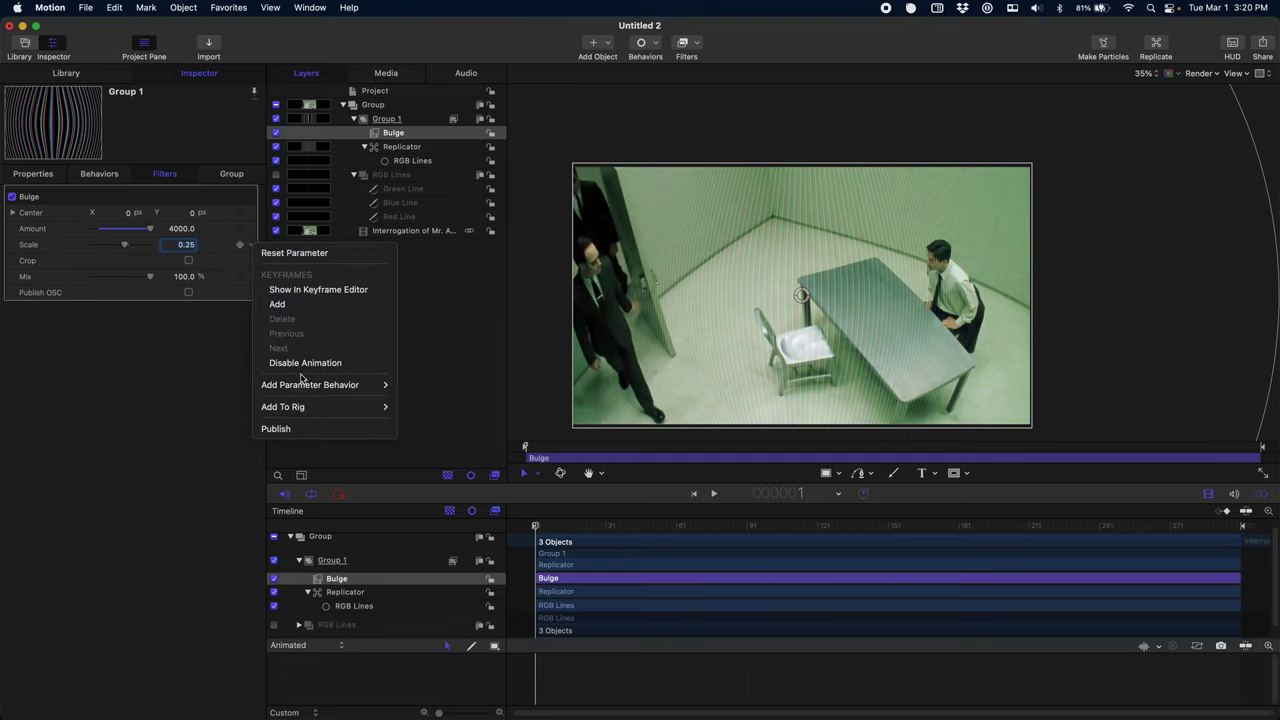
{"action": "mouse_move", "coordinate": [302, 388]}
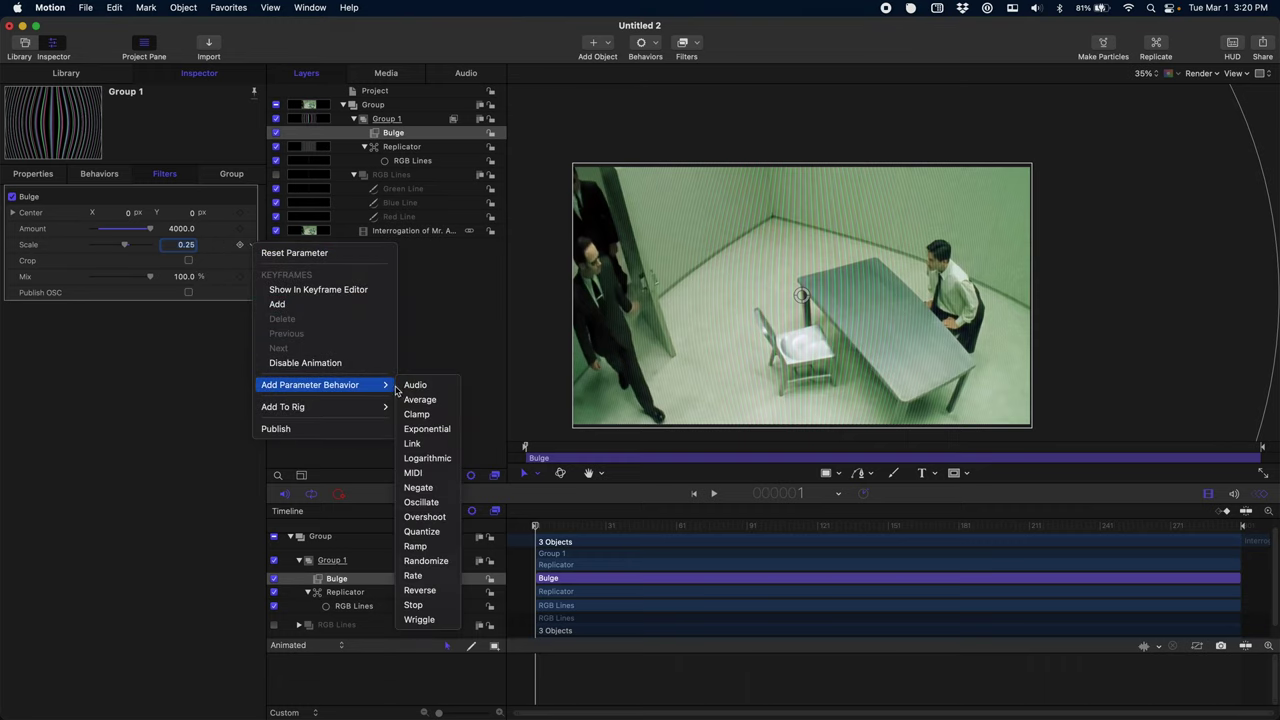
{"action": "left_click", "coordinate": [437, 502]}
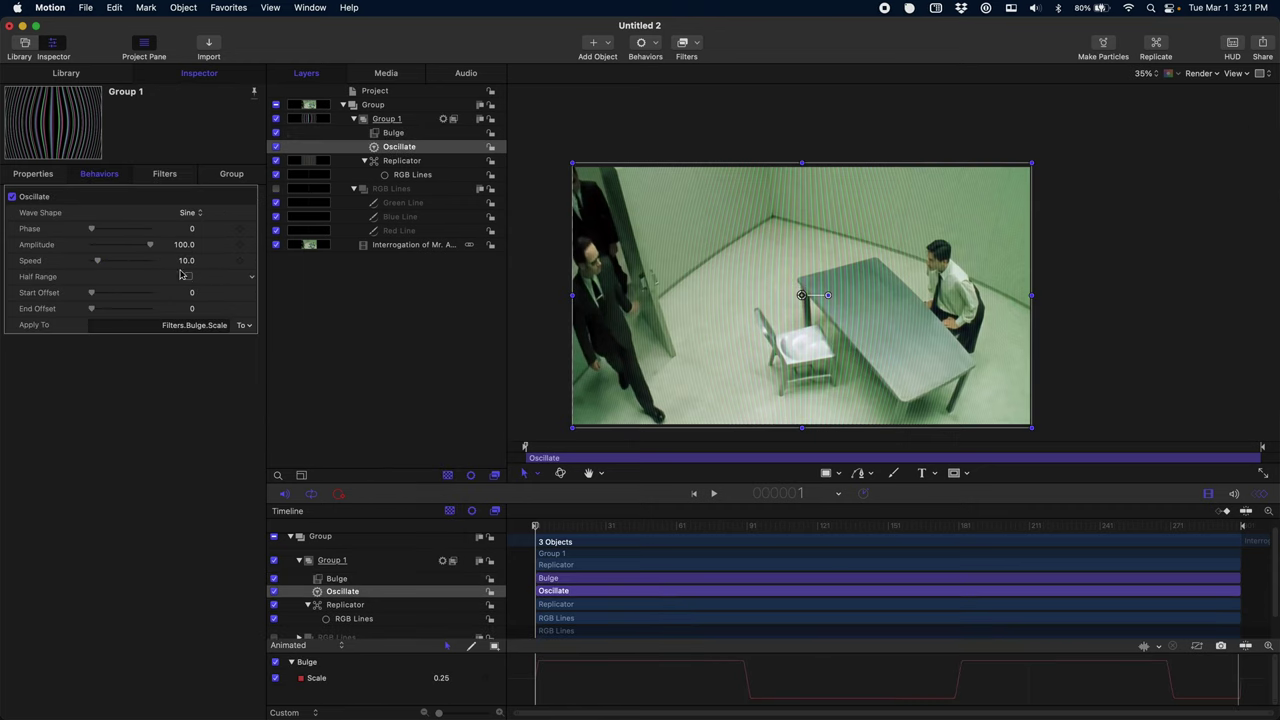
{"action": "left_click", "coordinate": [95, 230]}
{"action": "left_click_drag", "start_coordinate": [96, 232], "coordinate": [136, 252]}
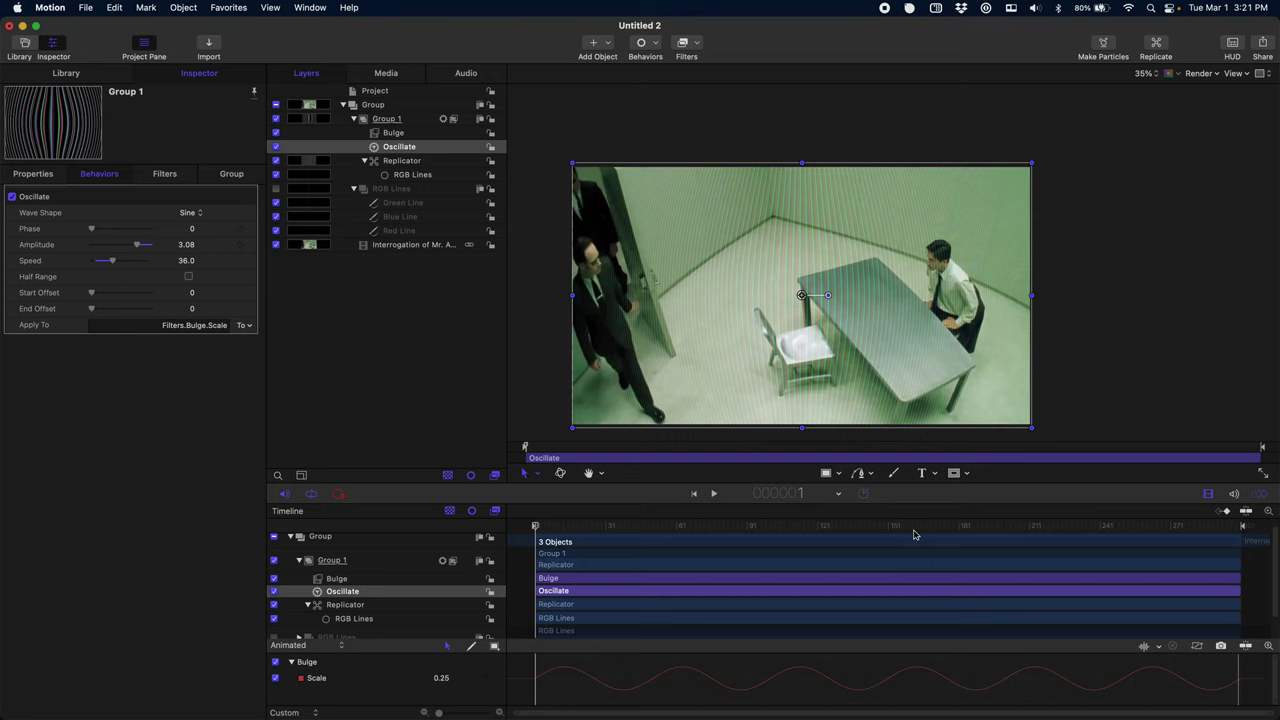
Scrub the clip to check the warp and try an oscillation speed of 3
{"action": "left_click_drag", "start_coordinate": [971, 531], "coordinate": [1245, 530]}
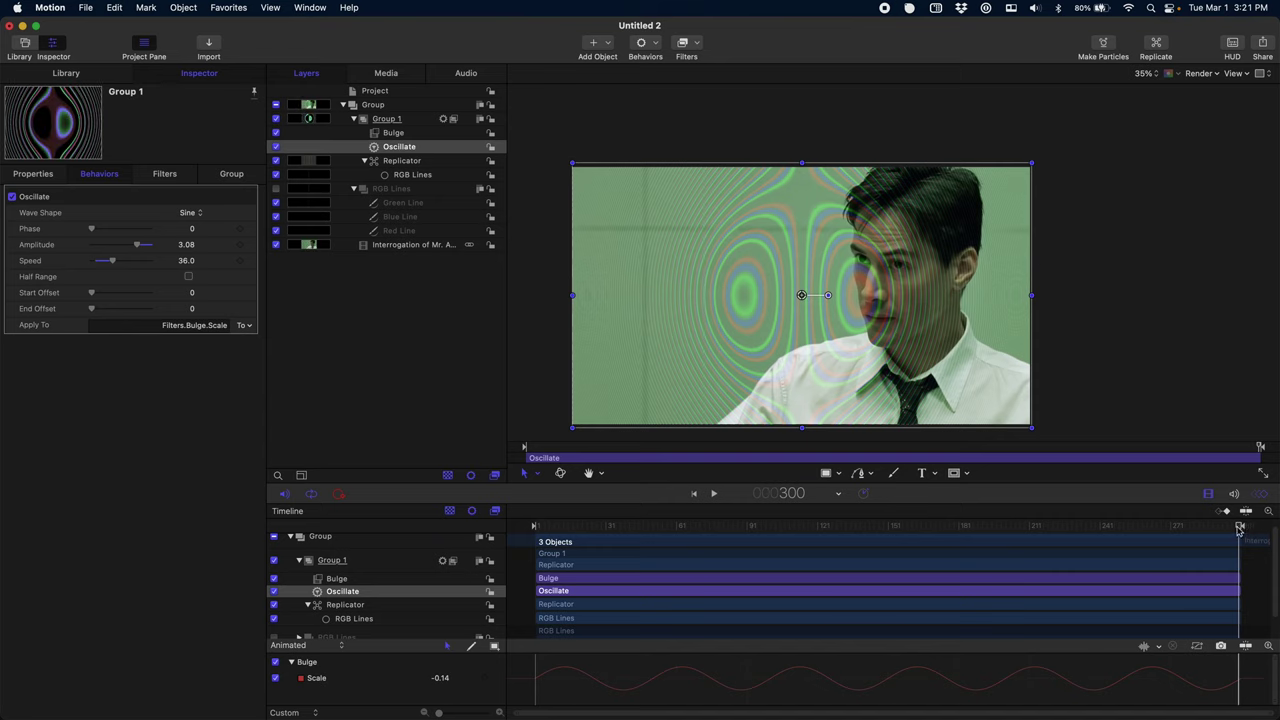
{"action": "left_click_drag", "start_coordinate": [1239, 530], "coordinate": [519, 516]}
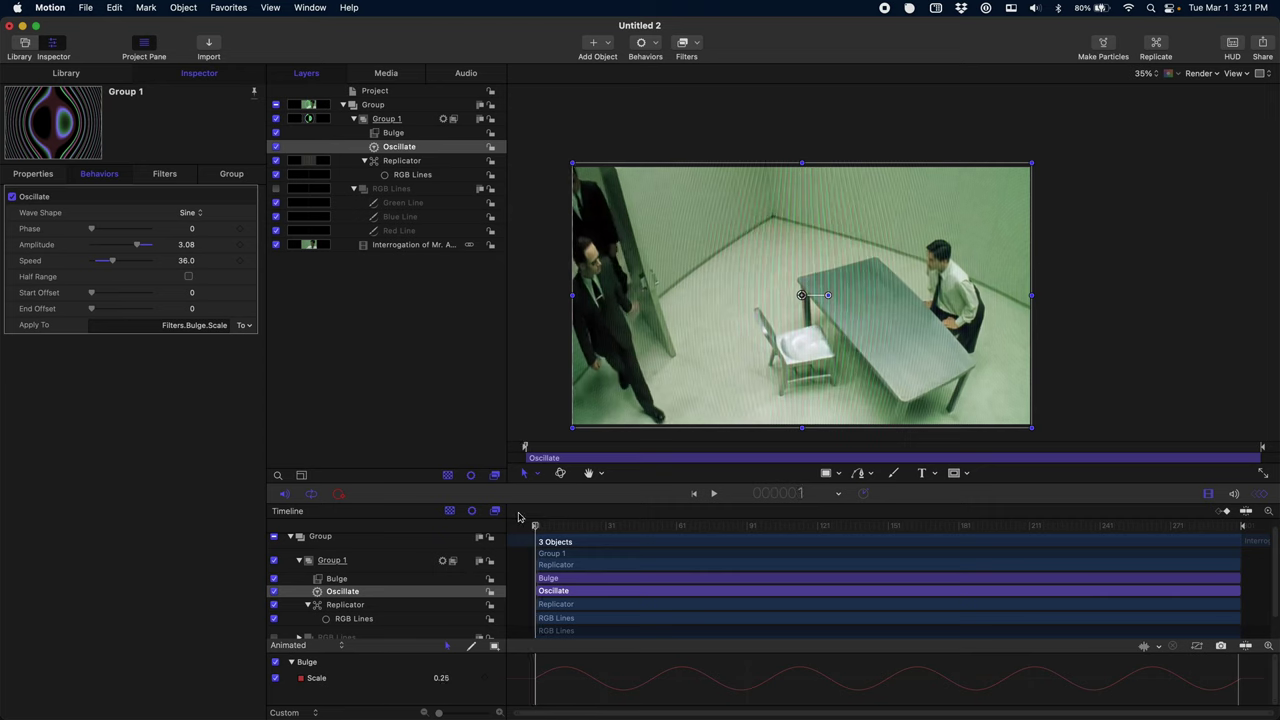
{"action": "left_click", "coordinate": [183, 262]}
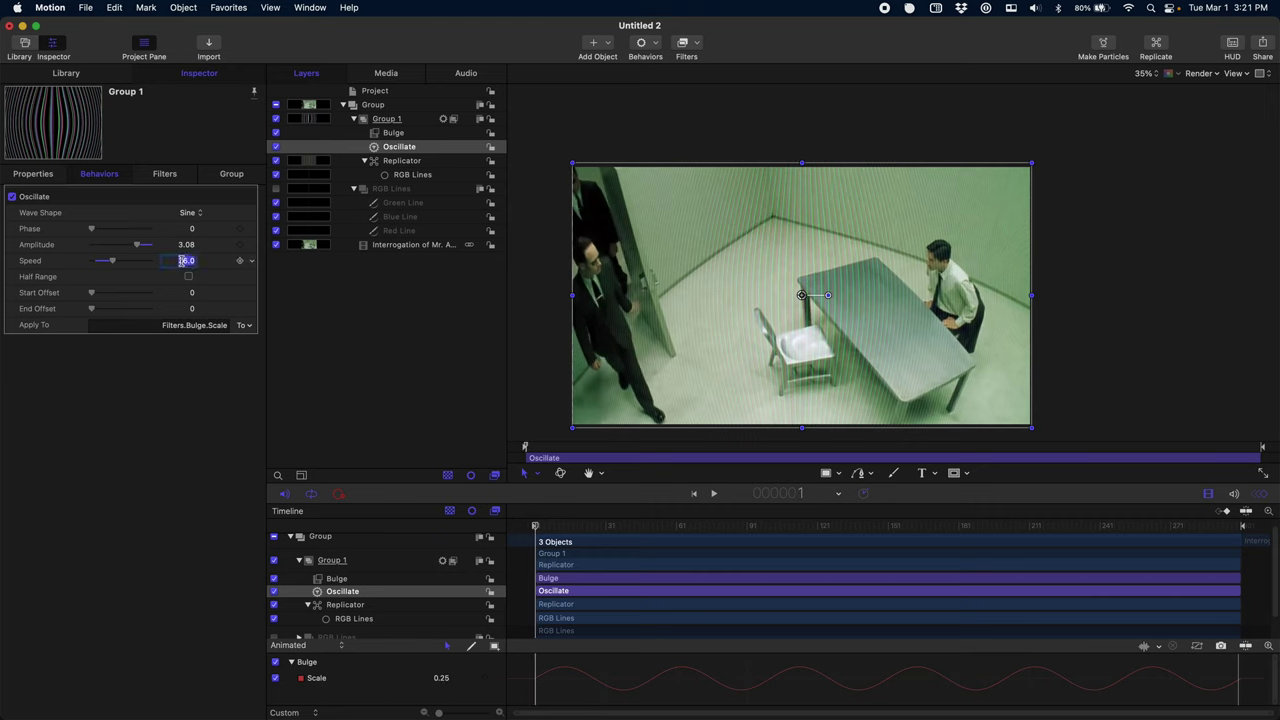
{"action": "type", "text": "3"}
{"action": "key", "text": "Return"}
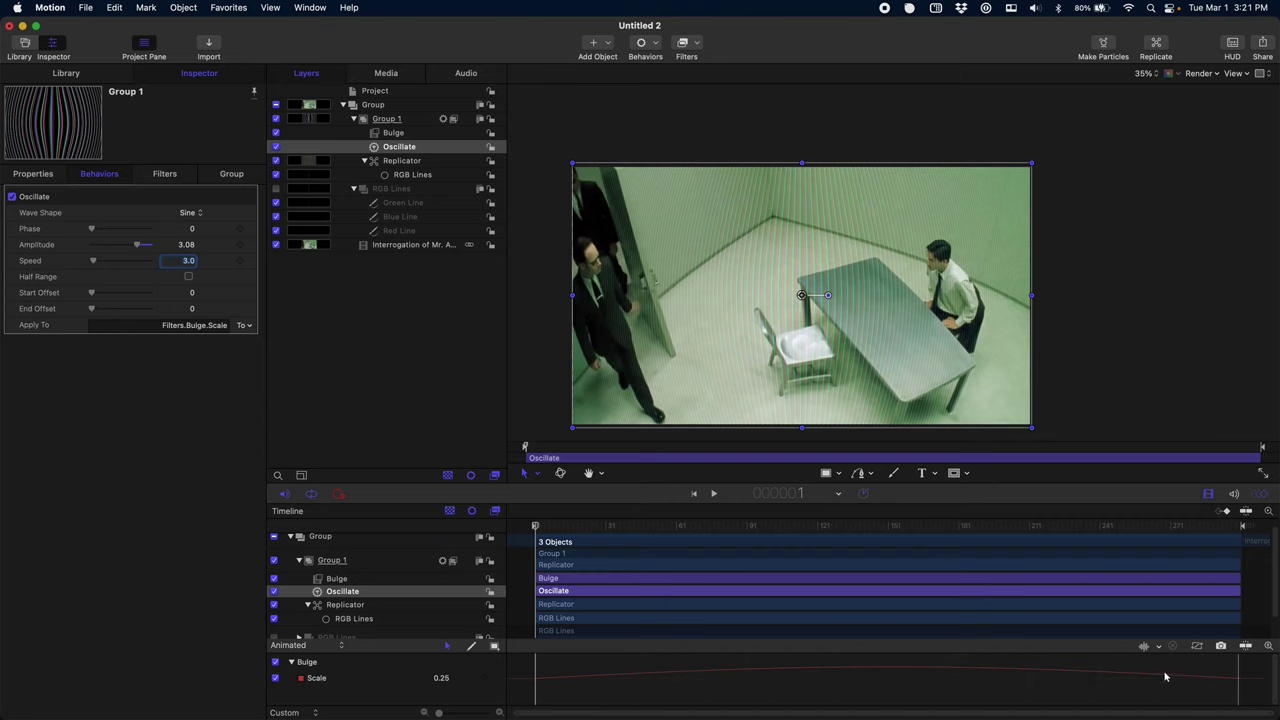
{"action": "left_click_drag", "start_coordinate": [546, 531], "coordinate": [1240, 562]}
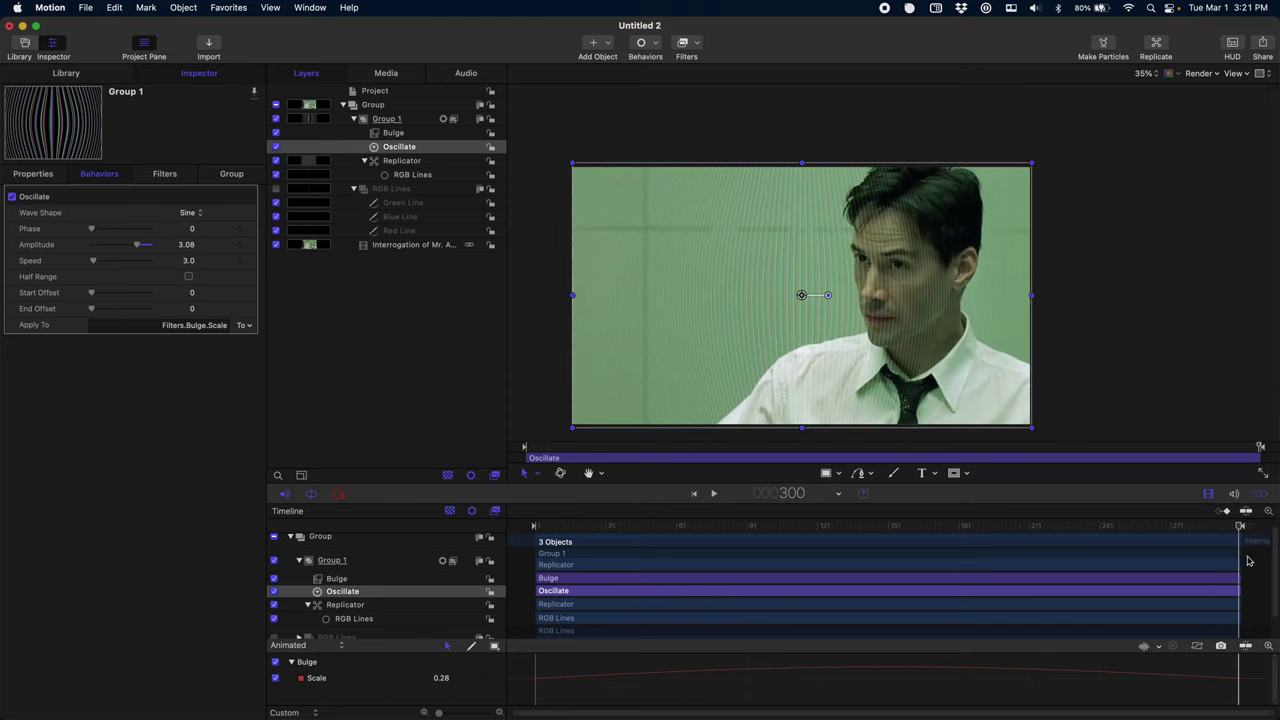
Set the oscillation speed to 6, briefly test -29, then restore 6
{"action": "left_click", "coordinate": [189, 261]}
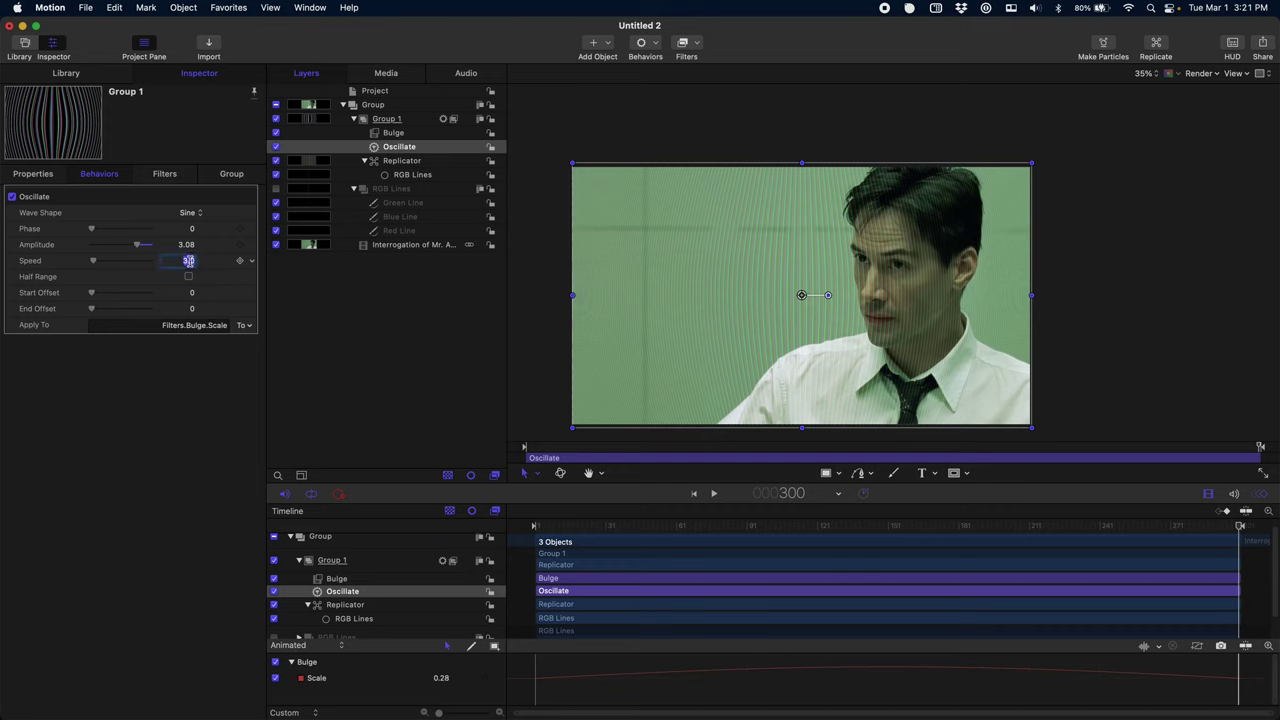
{"action": "type", "text": "6"}
{"action": "key", "text": "Return"}
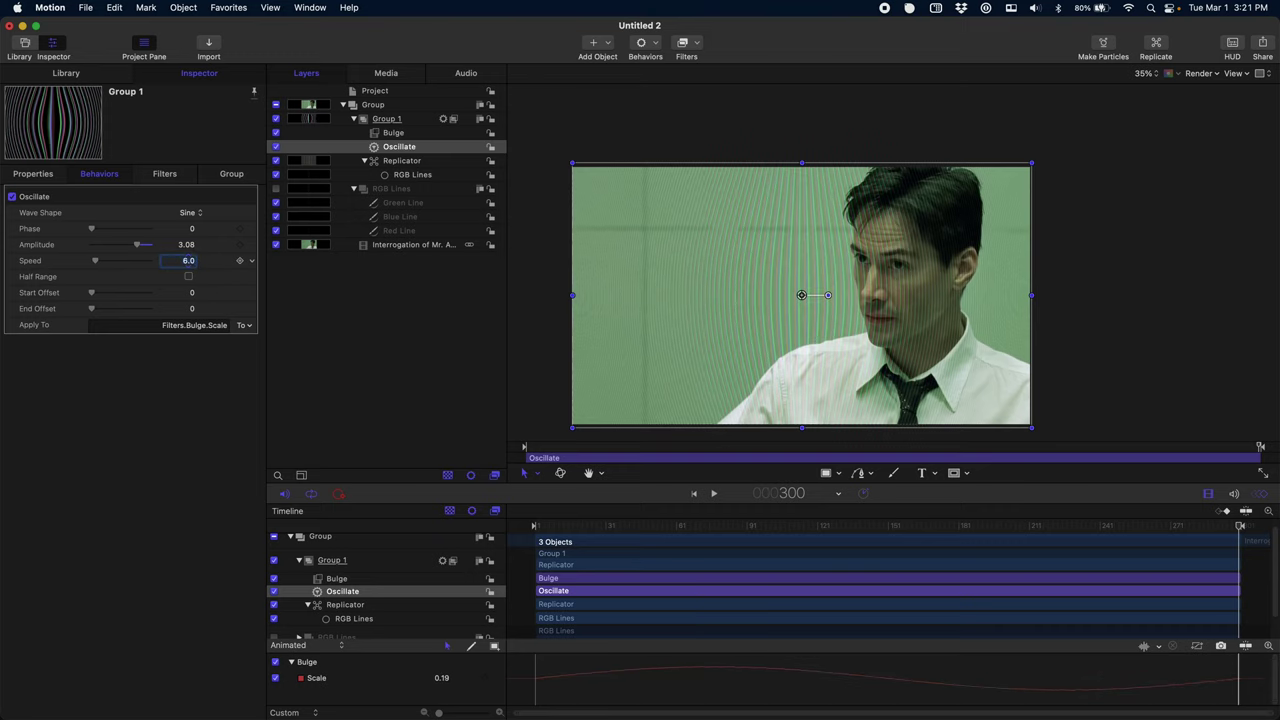
{"action": "type", "text": "-29"}
{"action": "key", "text": "Return"}
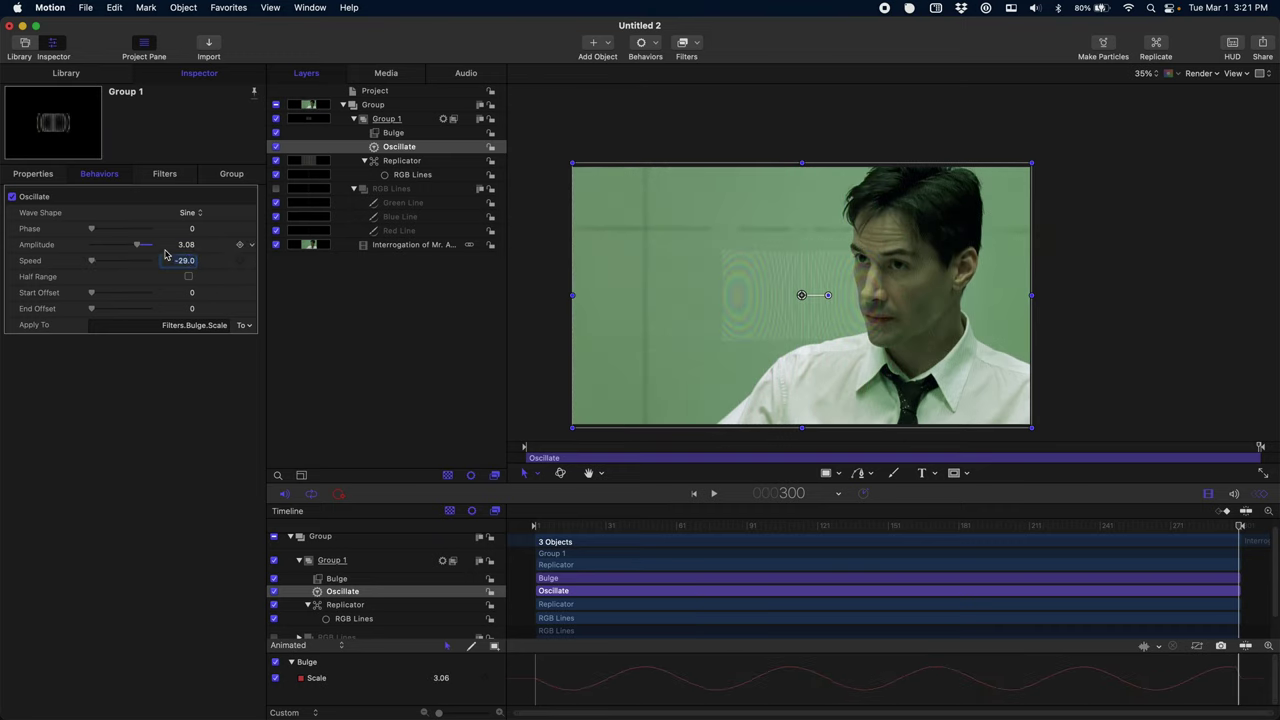
{"action": "type", "text": "6"}
{"action": "key", "text": "Return"}
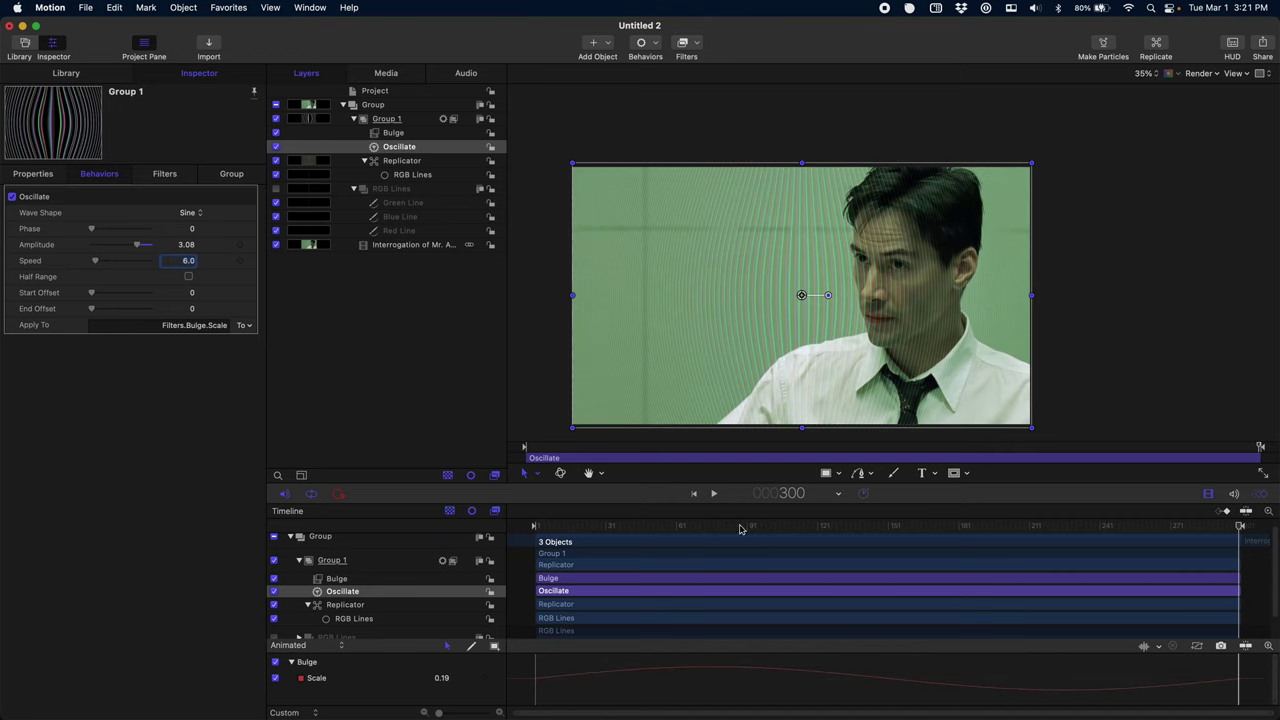
Lower the Oscillate amplitude to 0.75, scrubbing the timeline to check the bulge
{"action": "left_click_drag", "start_coordinate": [645, 519], "coordinate": [1248, 539]}
{"action": "key", "text": "Home"}
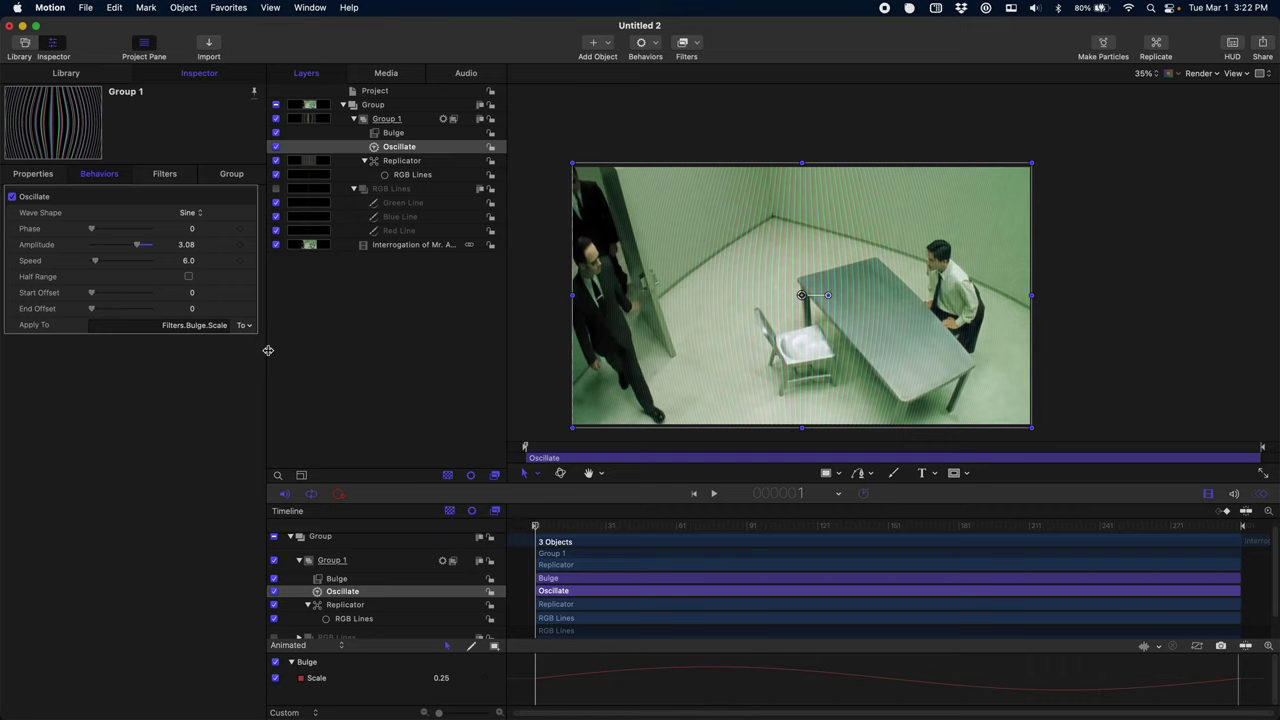
{"action": "left_click_drag", "start_coordinate": [638, 528], "coordinate": [510, 517]}
{"action": "key", "text": "Return"}
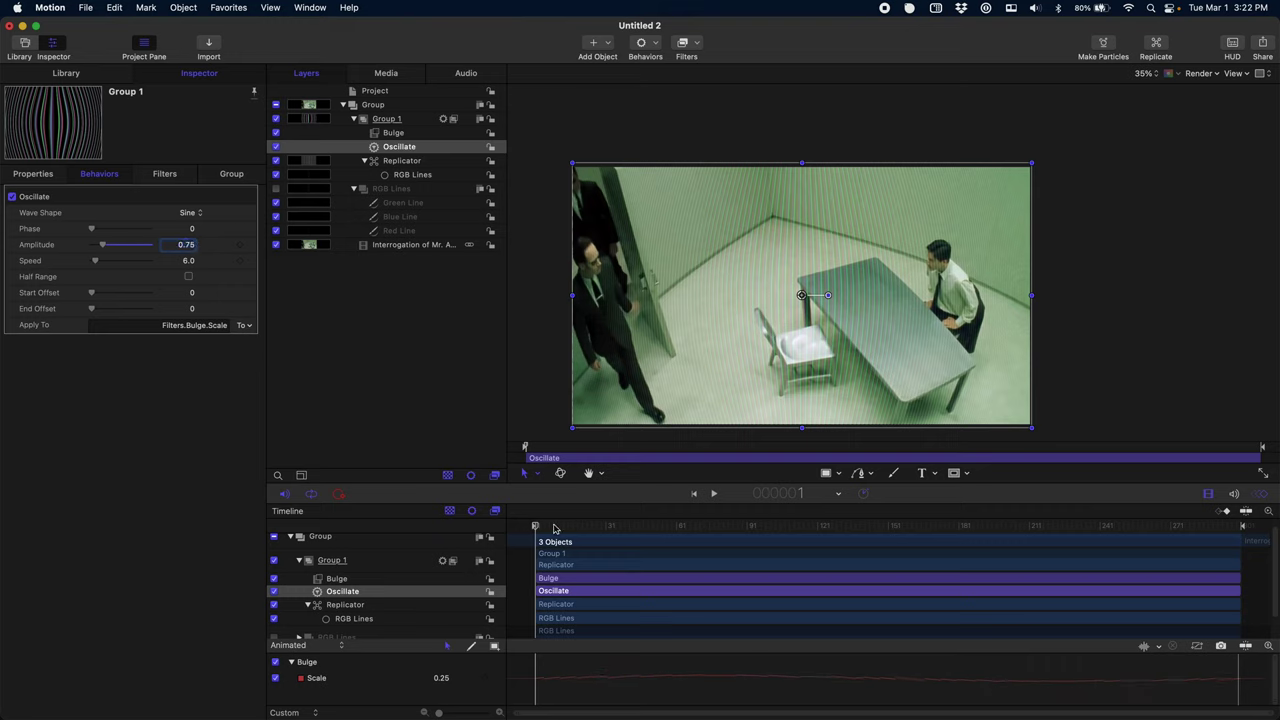
{"action": "left_click_drag", "start_coordinate": [555, 528], "coordinate": [1250, 539]}
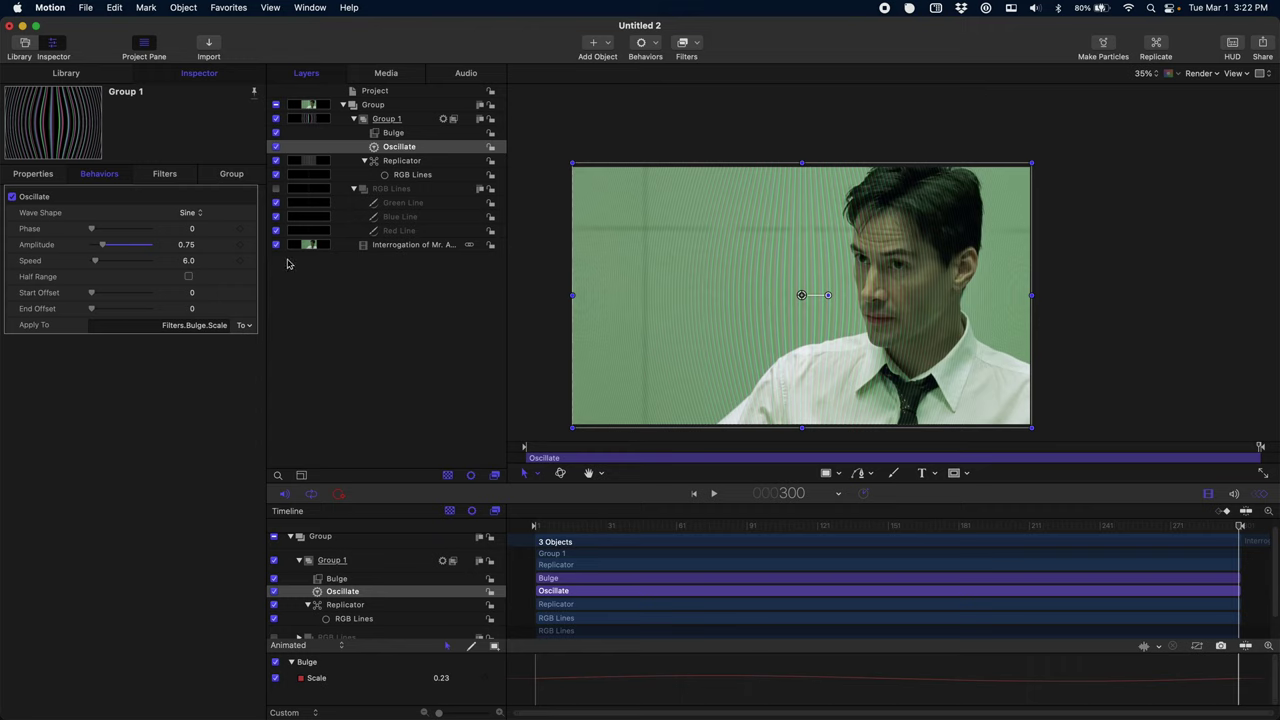
Play the clip to preview the gentler pulsing bulge, then return to the first frame
{"action": "key", "text": "space"}
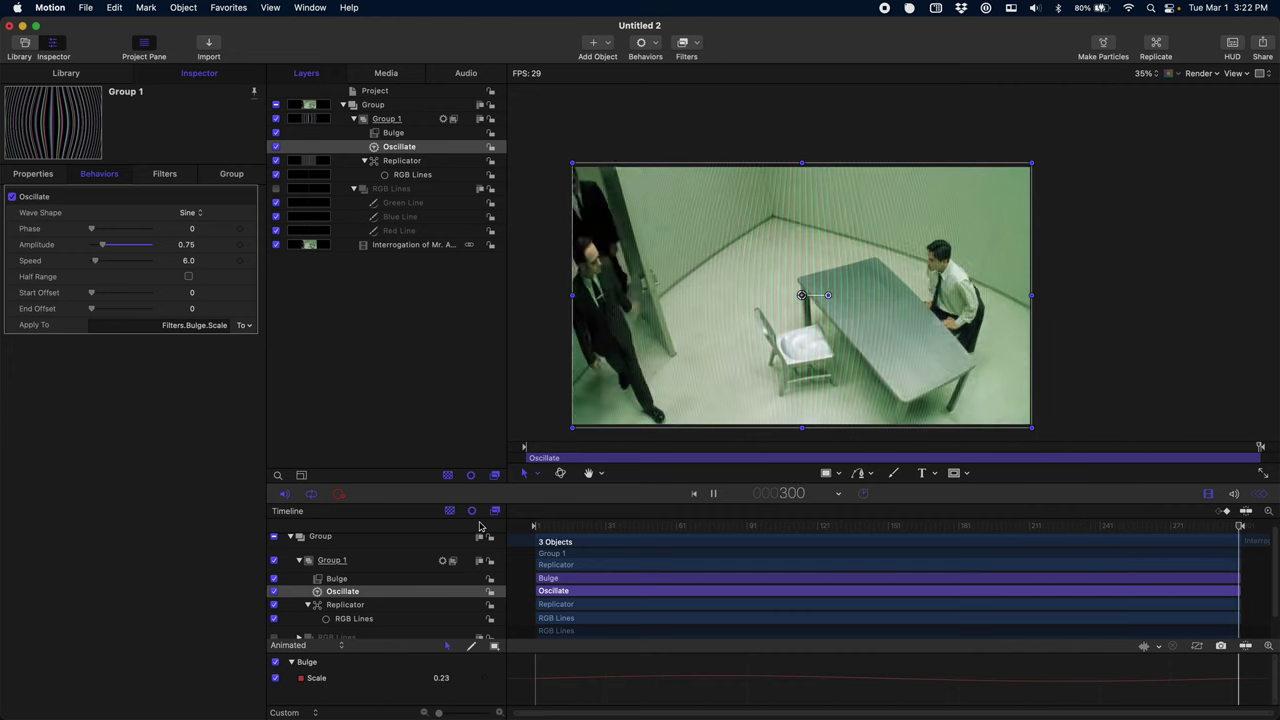
{"action": "key", "text": "space"}
{"action": "left_click_drag", "start_coordinate": [563, 528], "coordinate": [522, 530]}
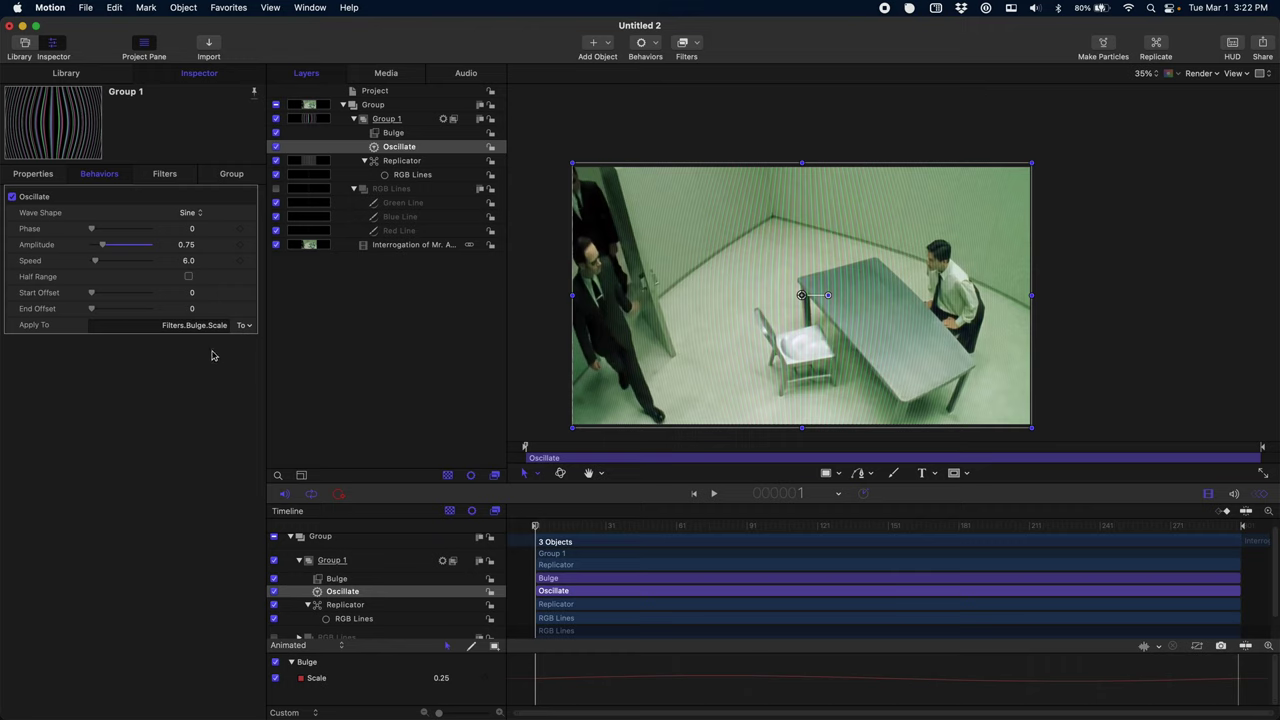
Add a Rate behaviour to the Replicator's Points and set it to 20
{"action": "left_click", "coordinate": [400, 162]}
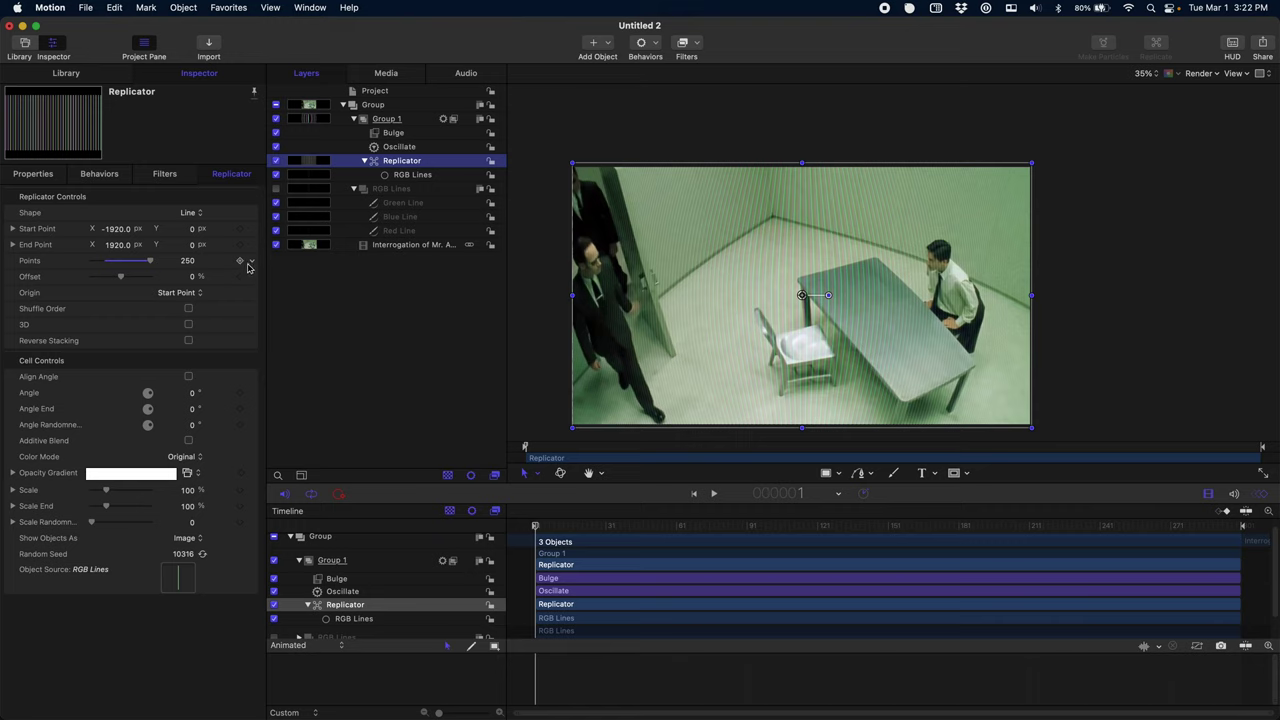
{"action": "left_click", "coordinate": [253, 264]}
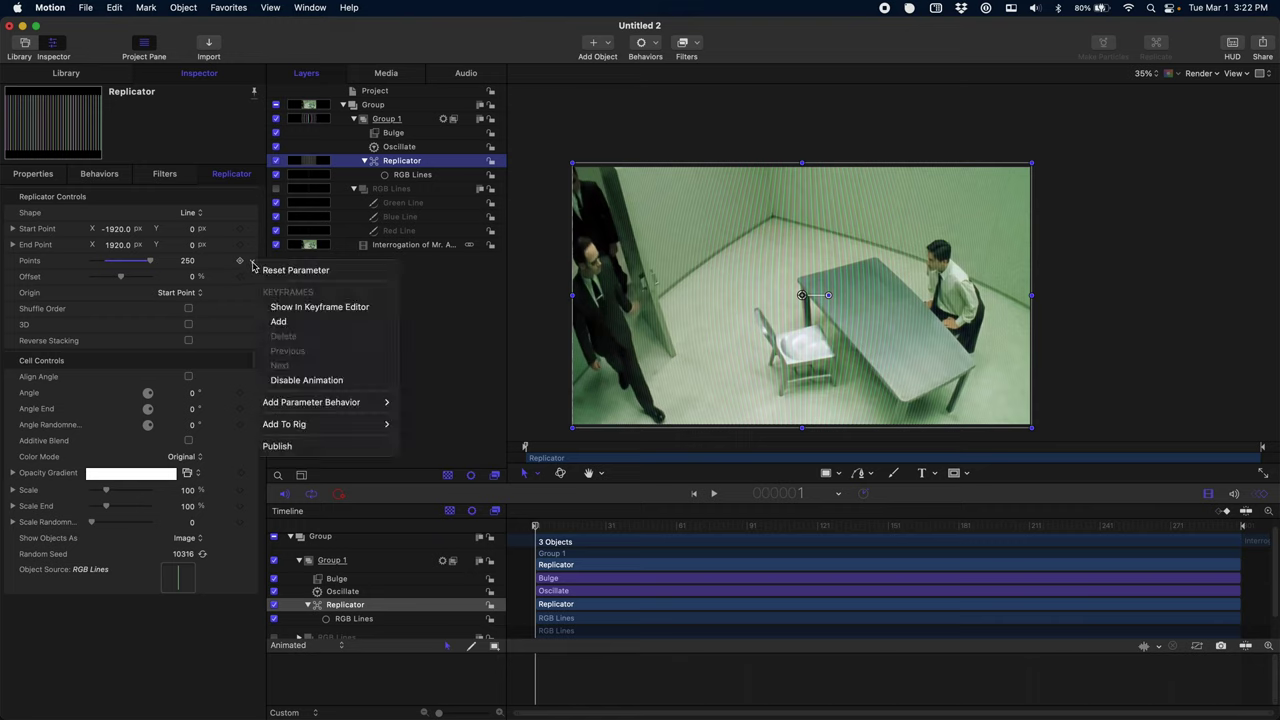
{"action": "mouse_move", "coordinate": [333, 401]}
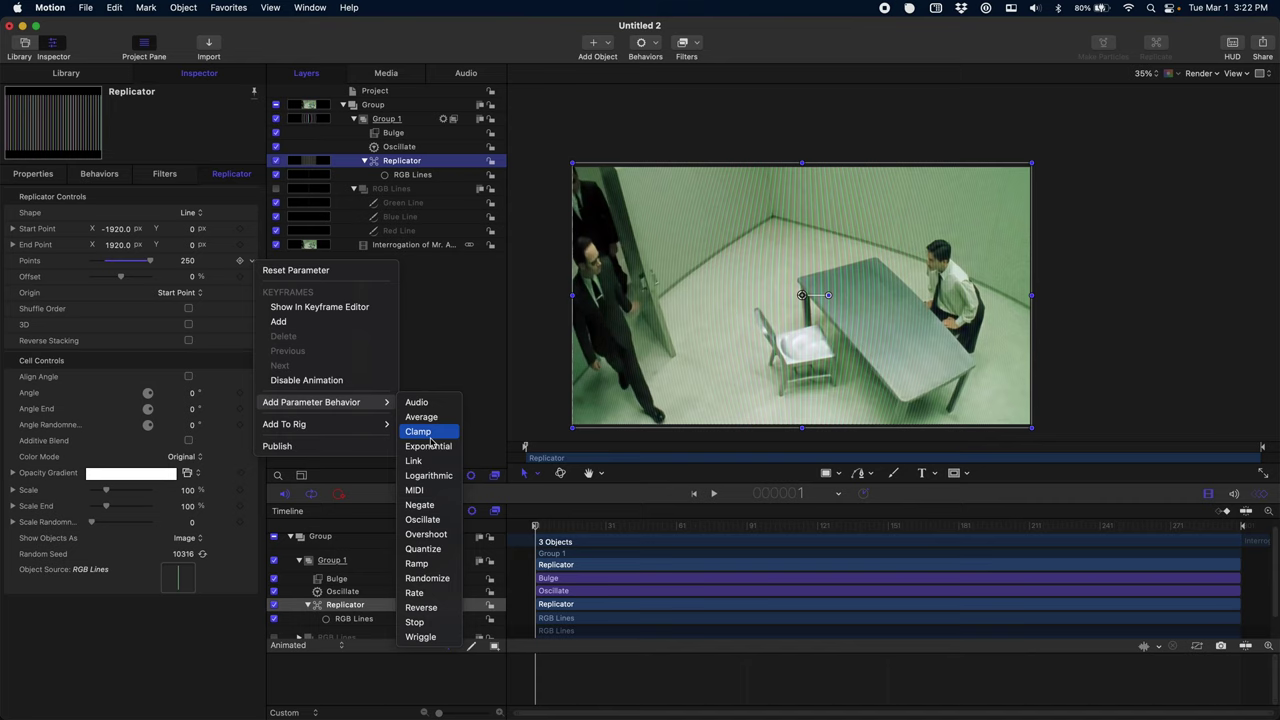
{"action": "left_click", "coordinate": [425, 595]}
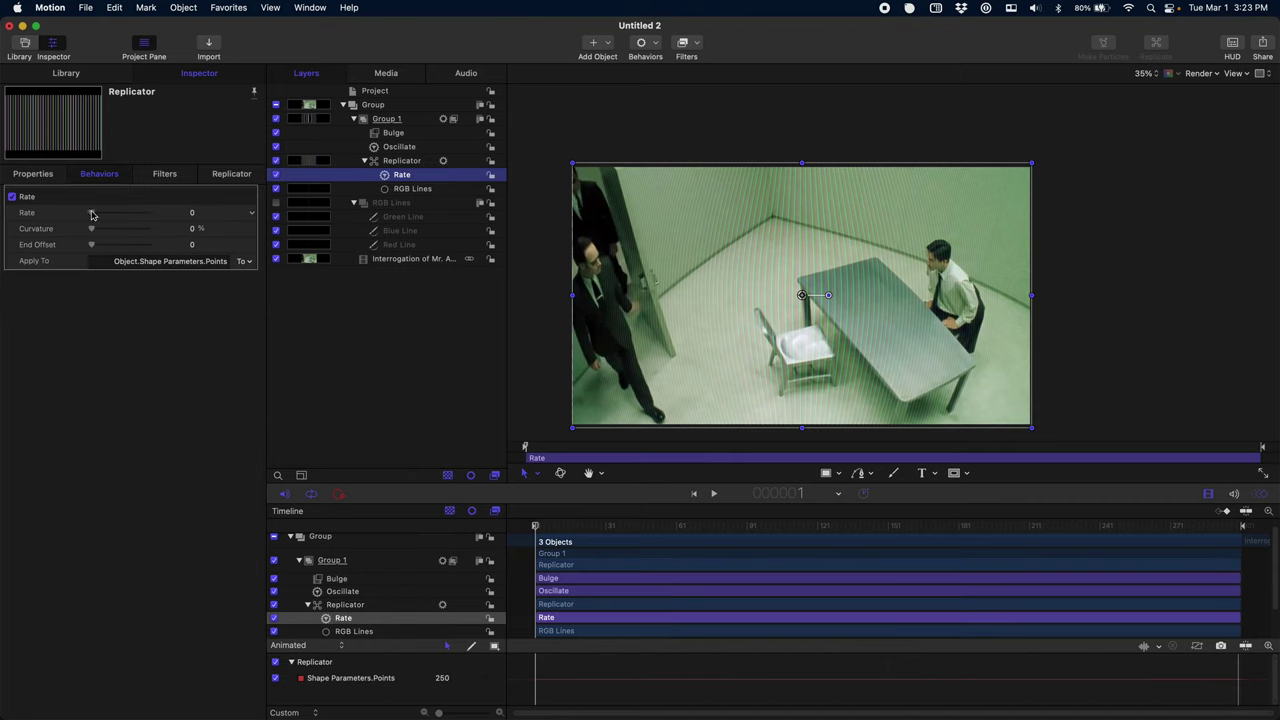
{"action": "left_click_drag", "start_coordinate": [92, 214], "coordinate": [111, 217]}
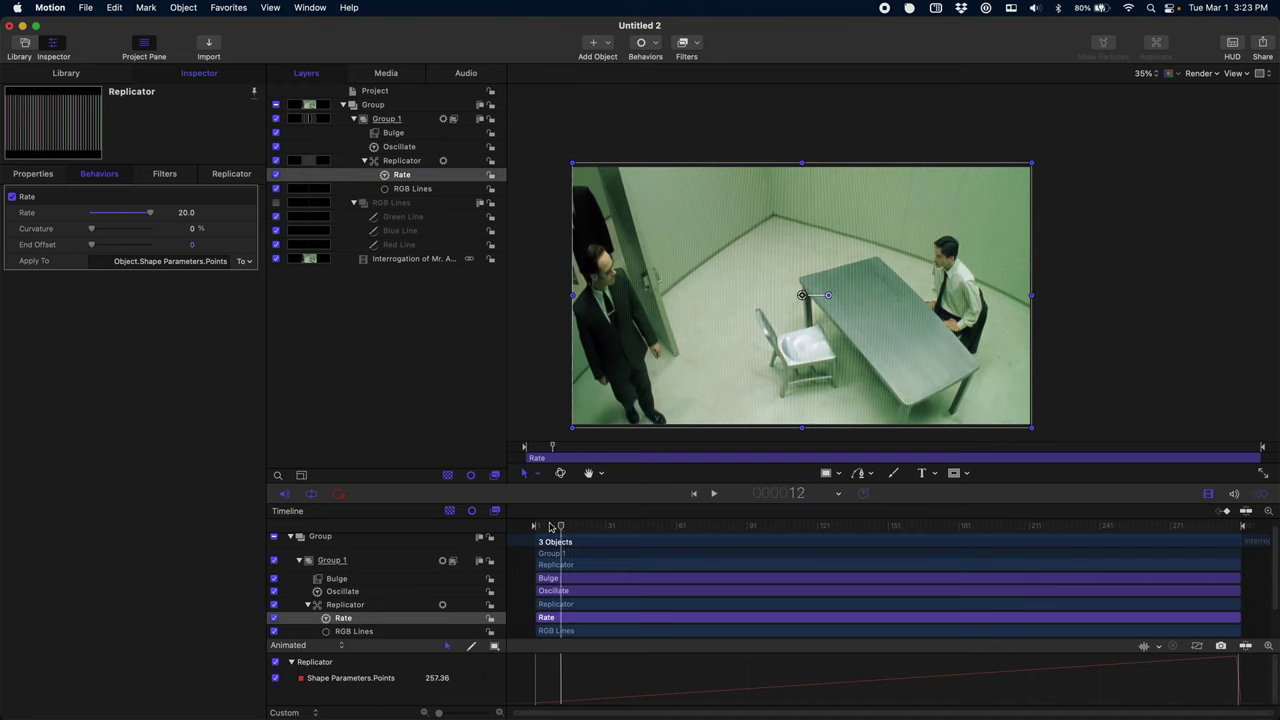
{"action": "left_click", "coordinate": [400, 161]}
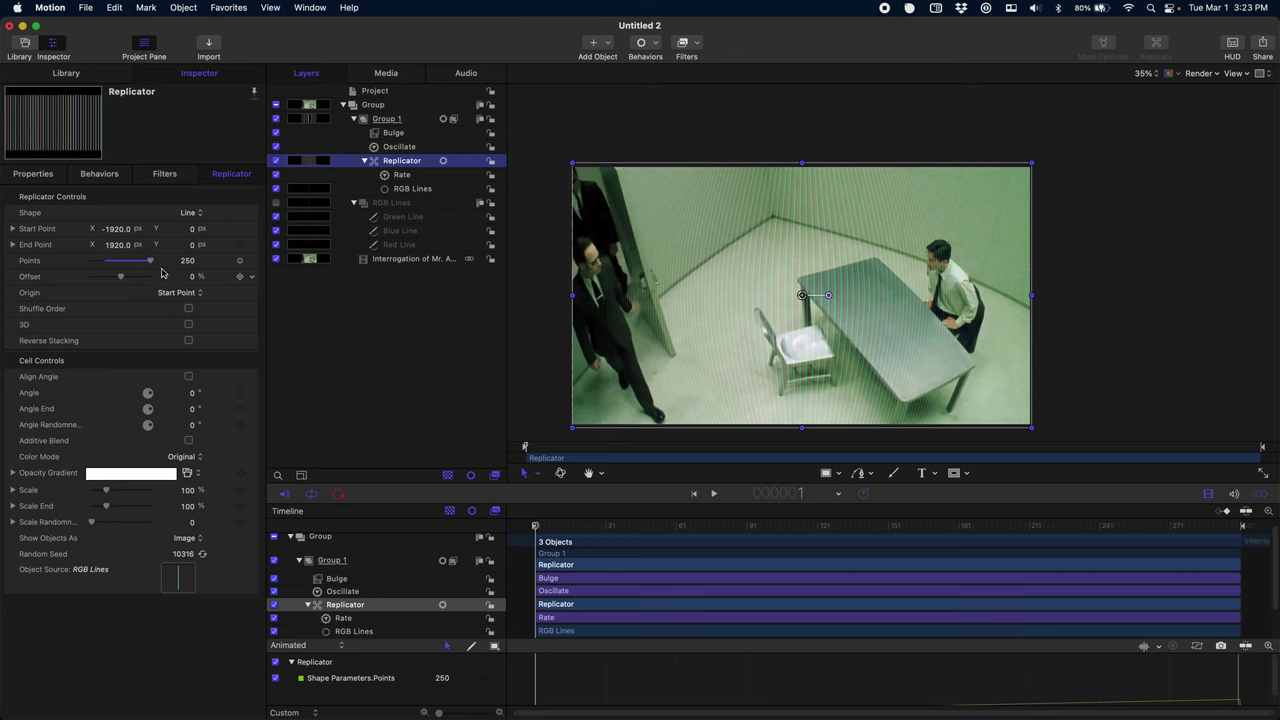
{"action": "left_click_drag", "start_coordinate": [553, 530], "coordinate": [1241, 523]}
{"action": "key", "text": "space"}
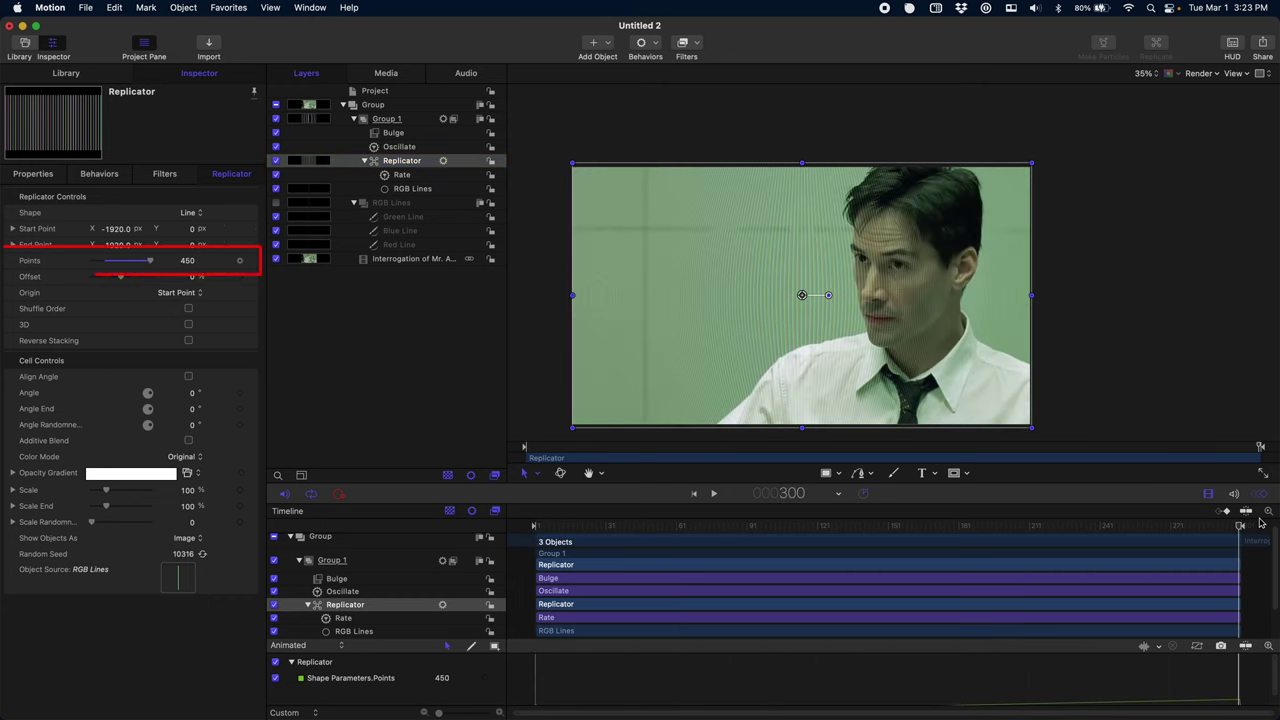
{"action": "left_click_drag", "start_coordinate": [604, 526], "coordinate": [530, 526]}
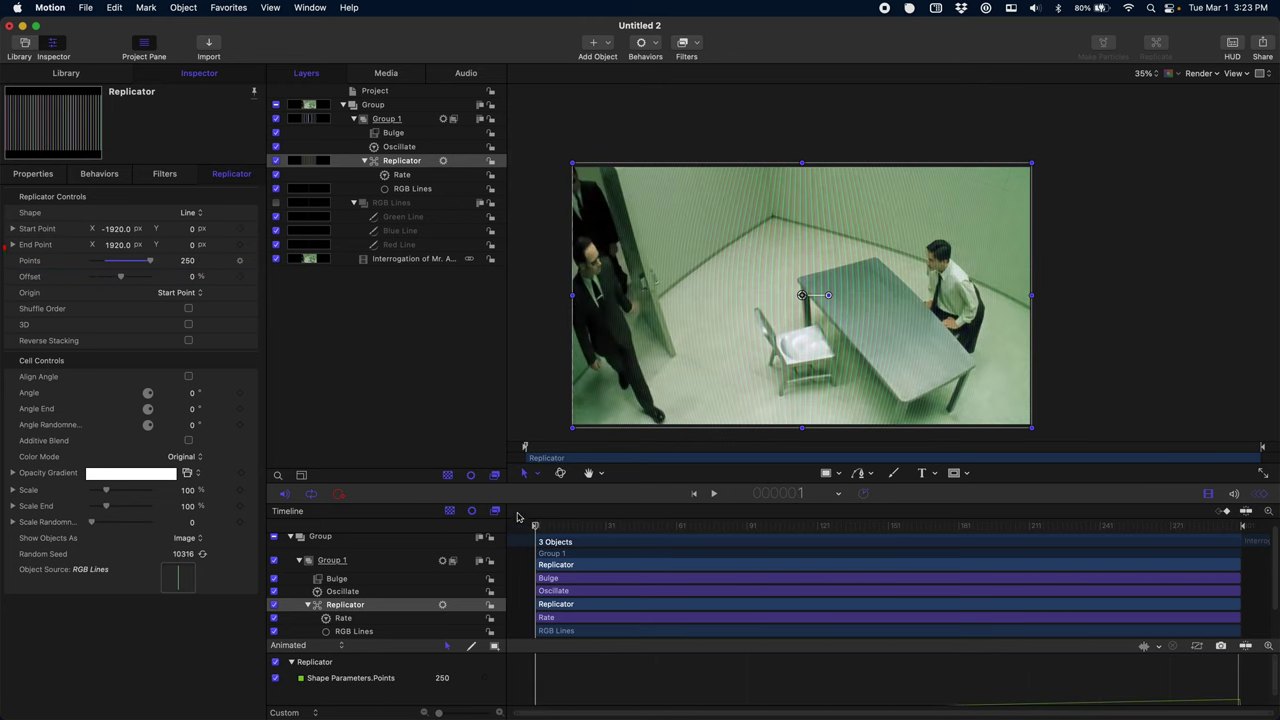
{"action": "key", "text": "space"}
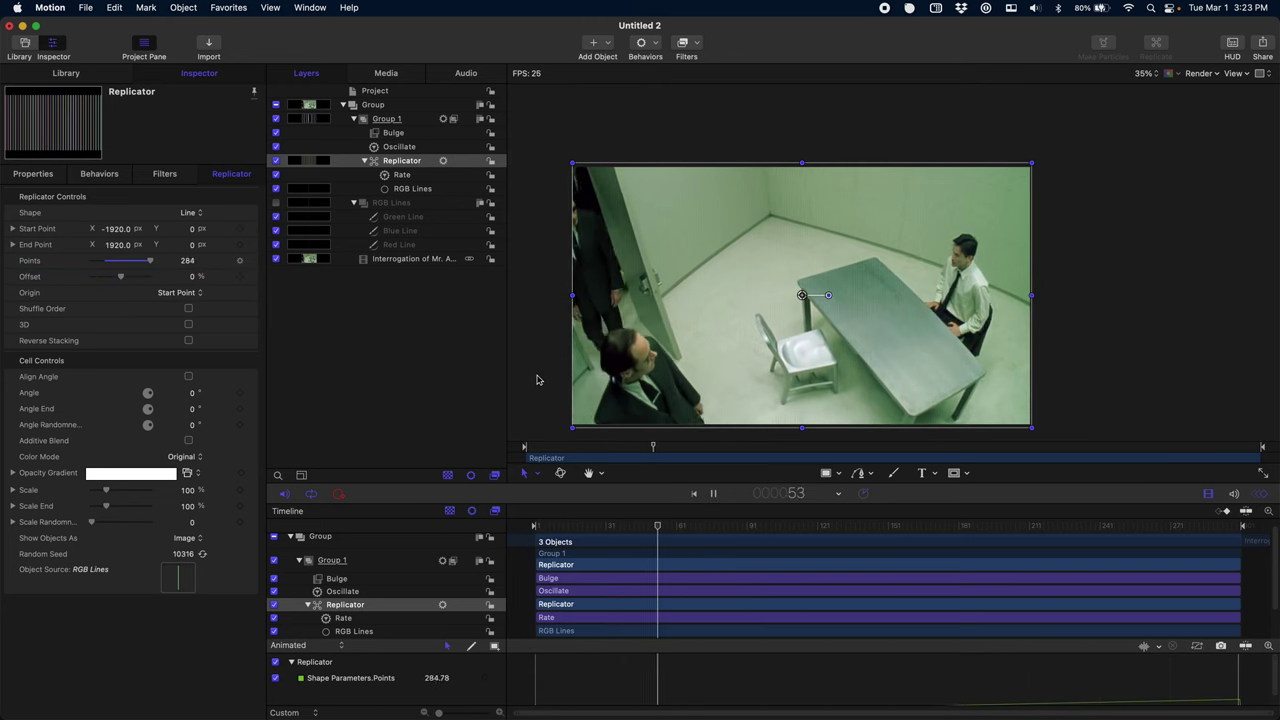